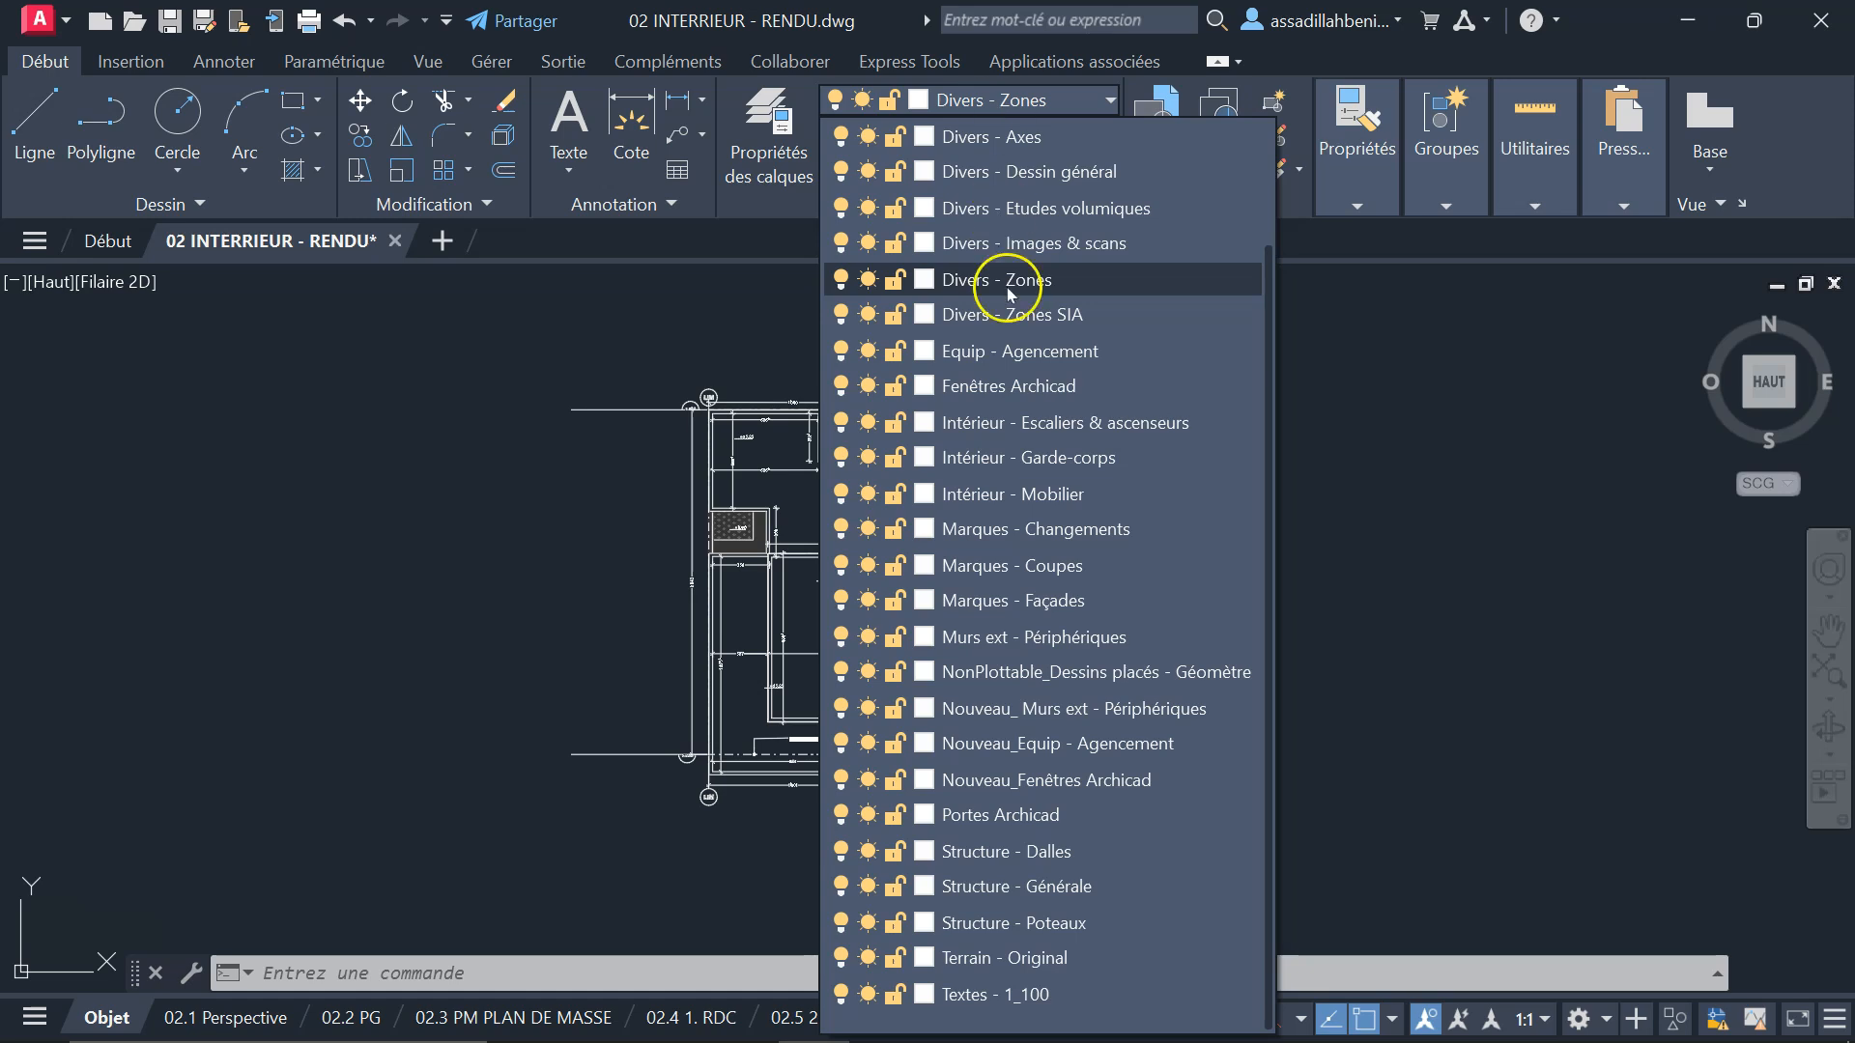
# - Make Divers - Zones the current layer and start defining the drawing's geographic location from Bing maps
pyautogui.click(1008, 282)
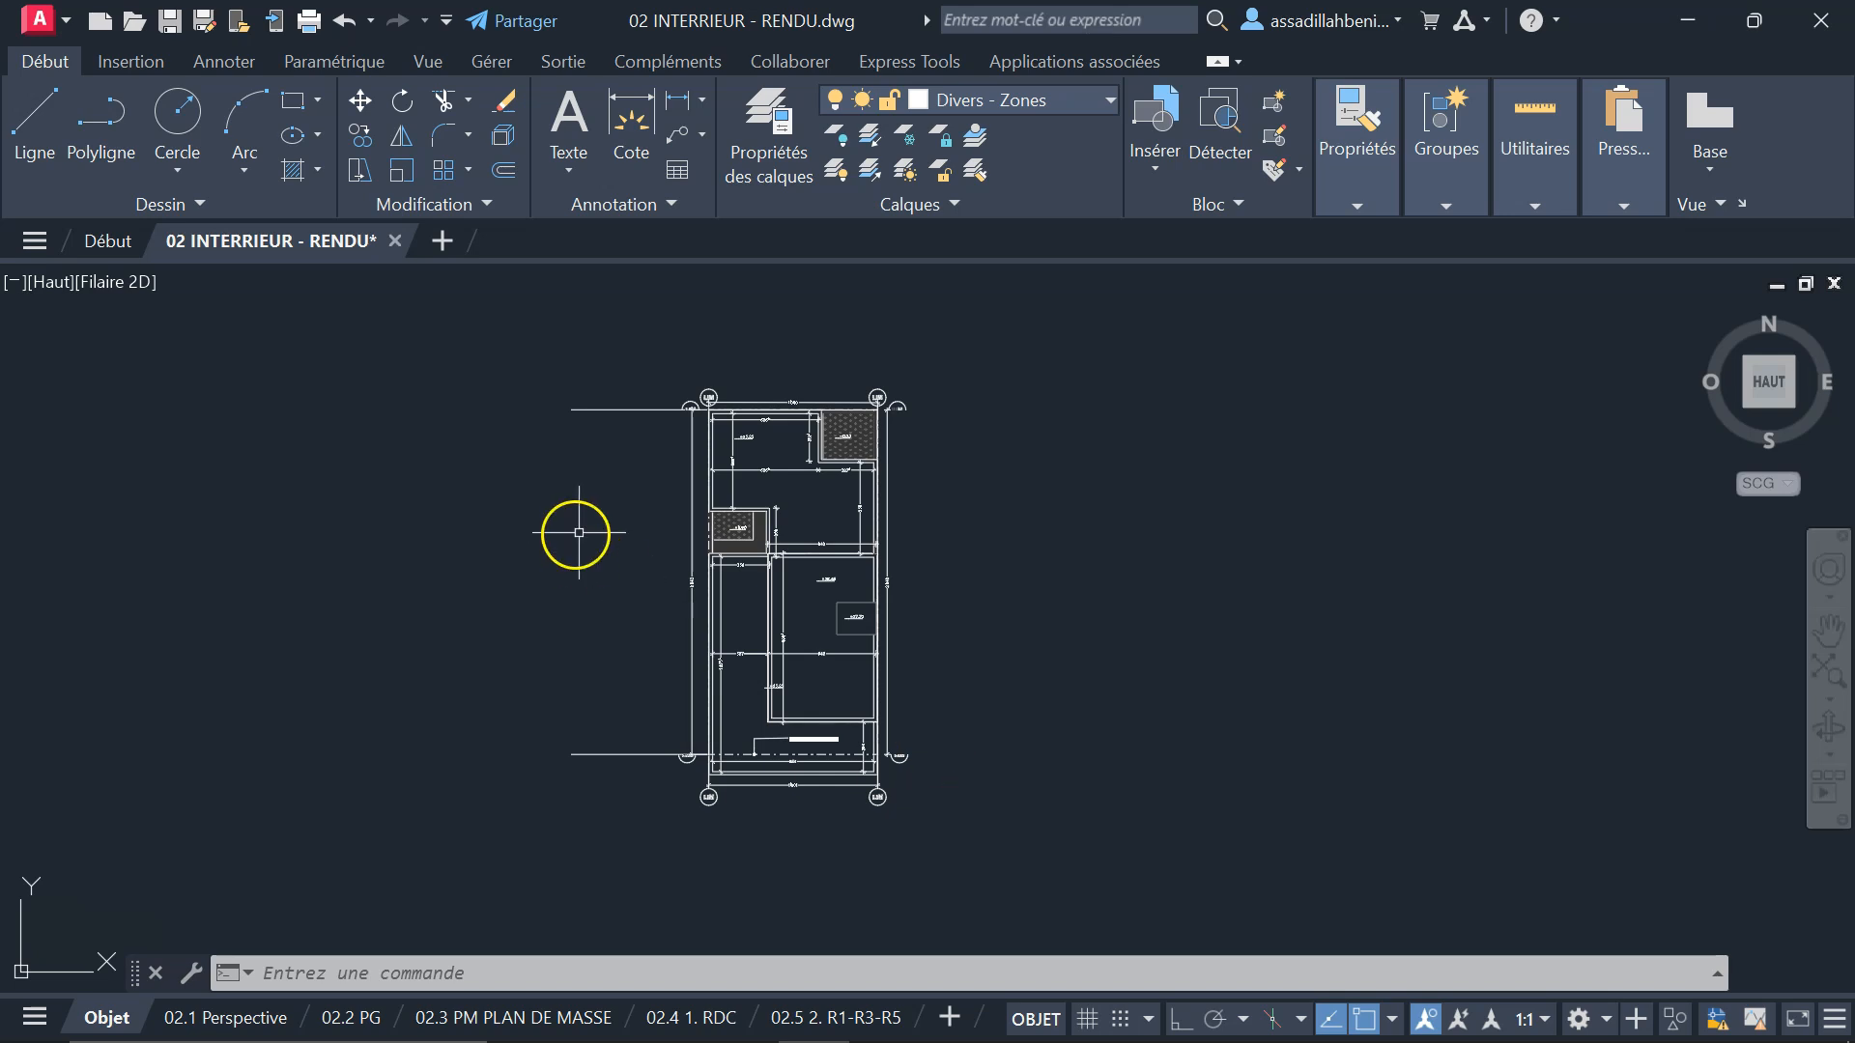
pyautogui.click(145, 63)
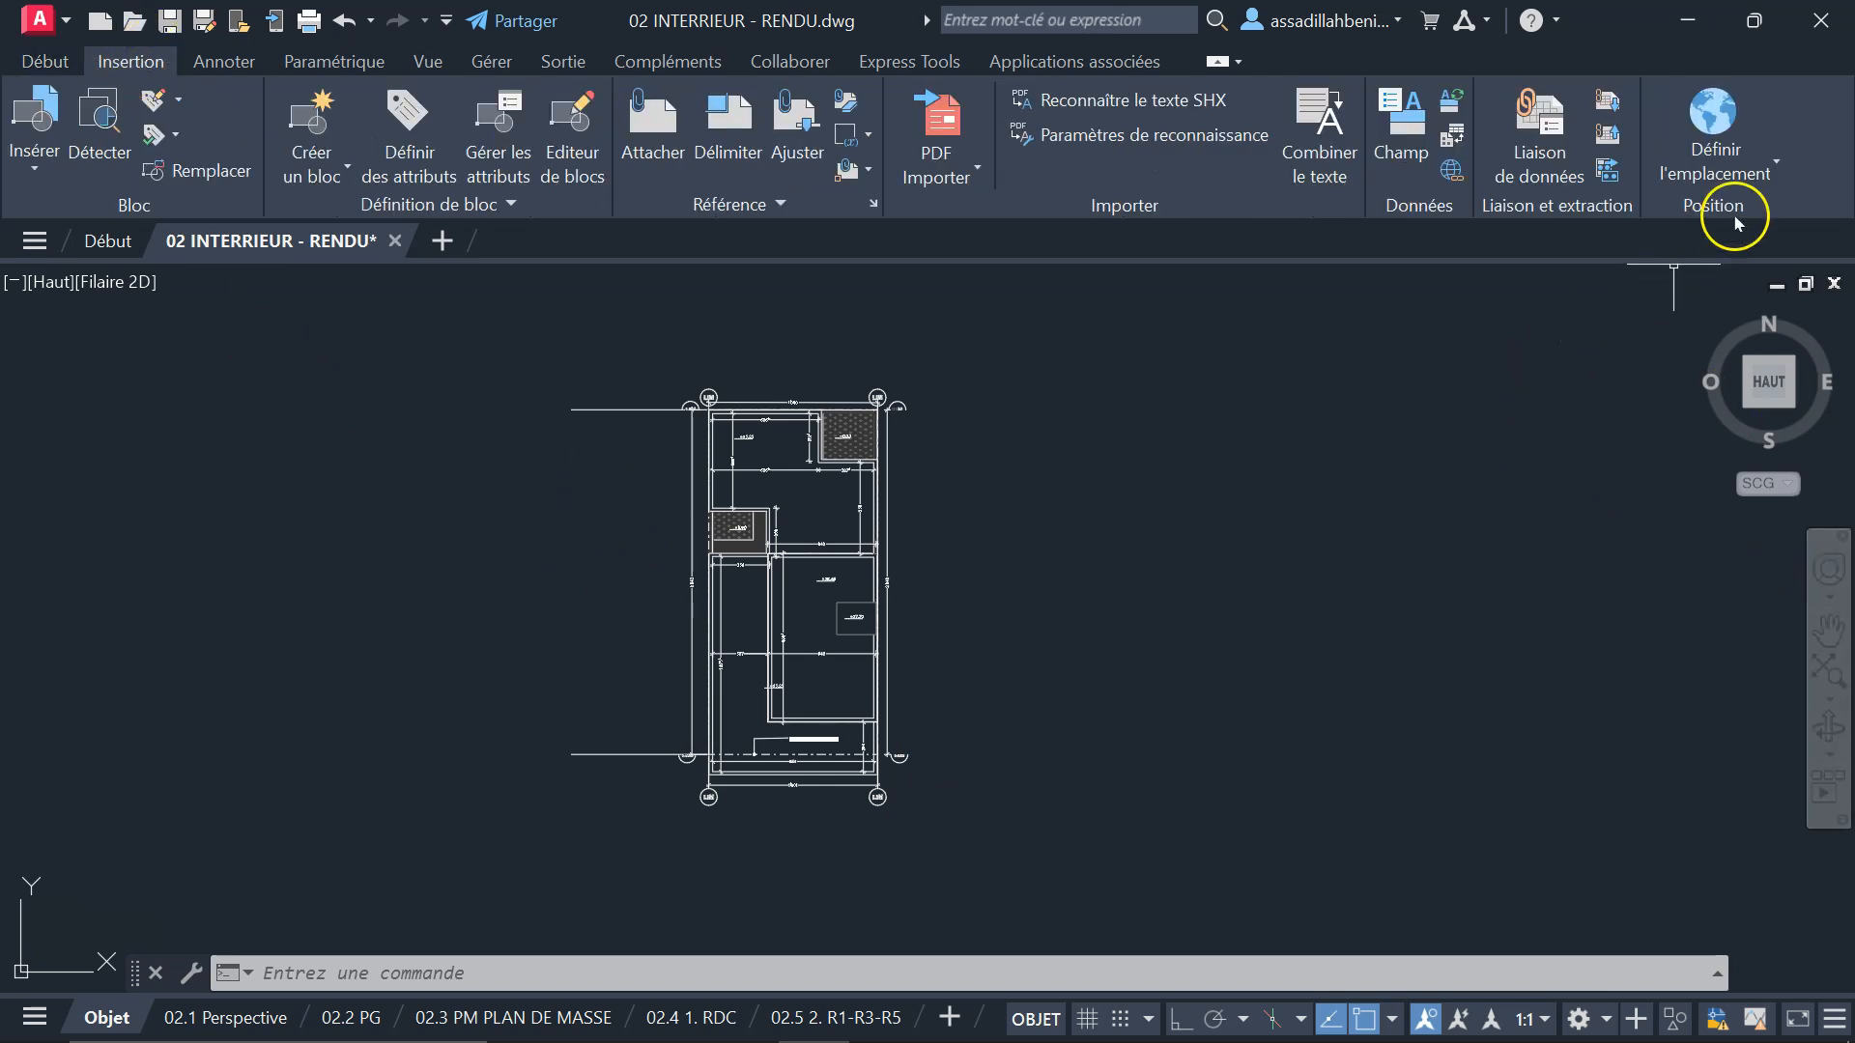
pyautogui.click(1770, 172)
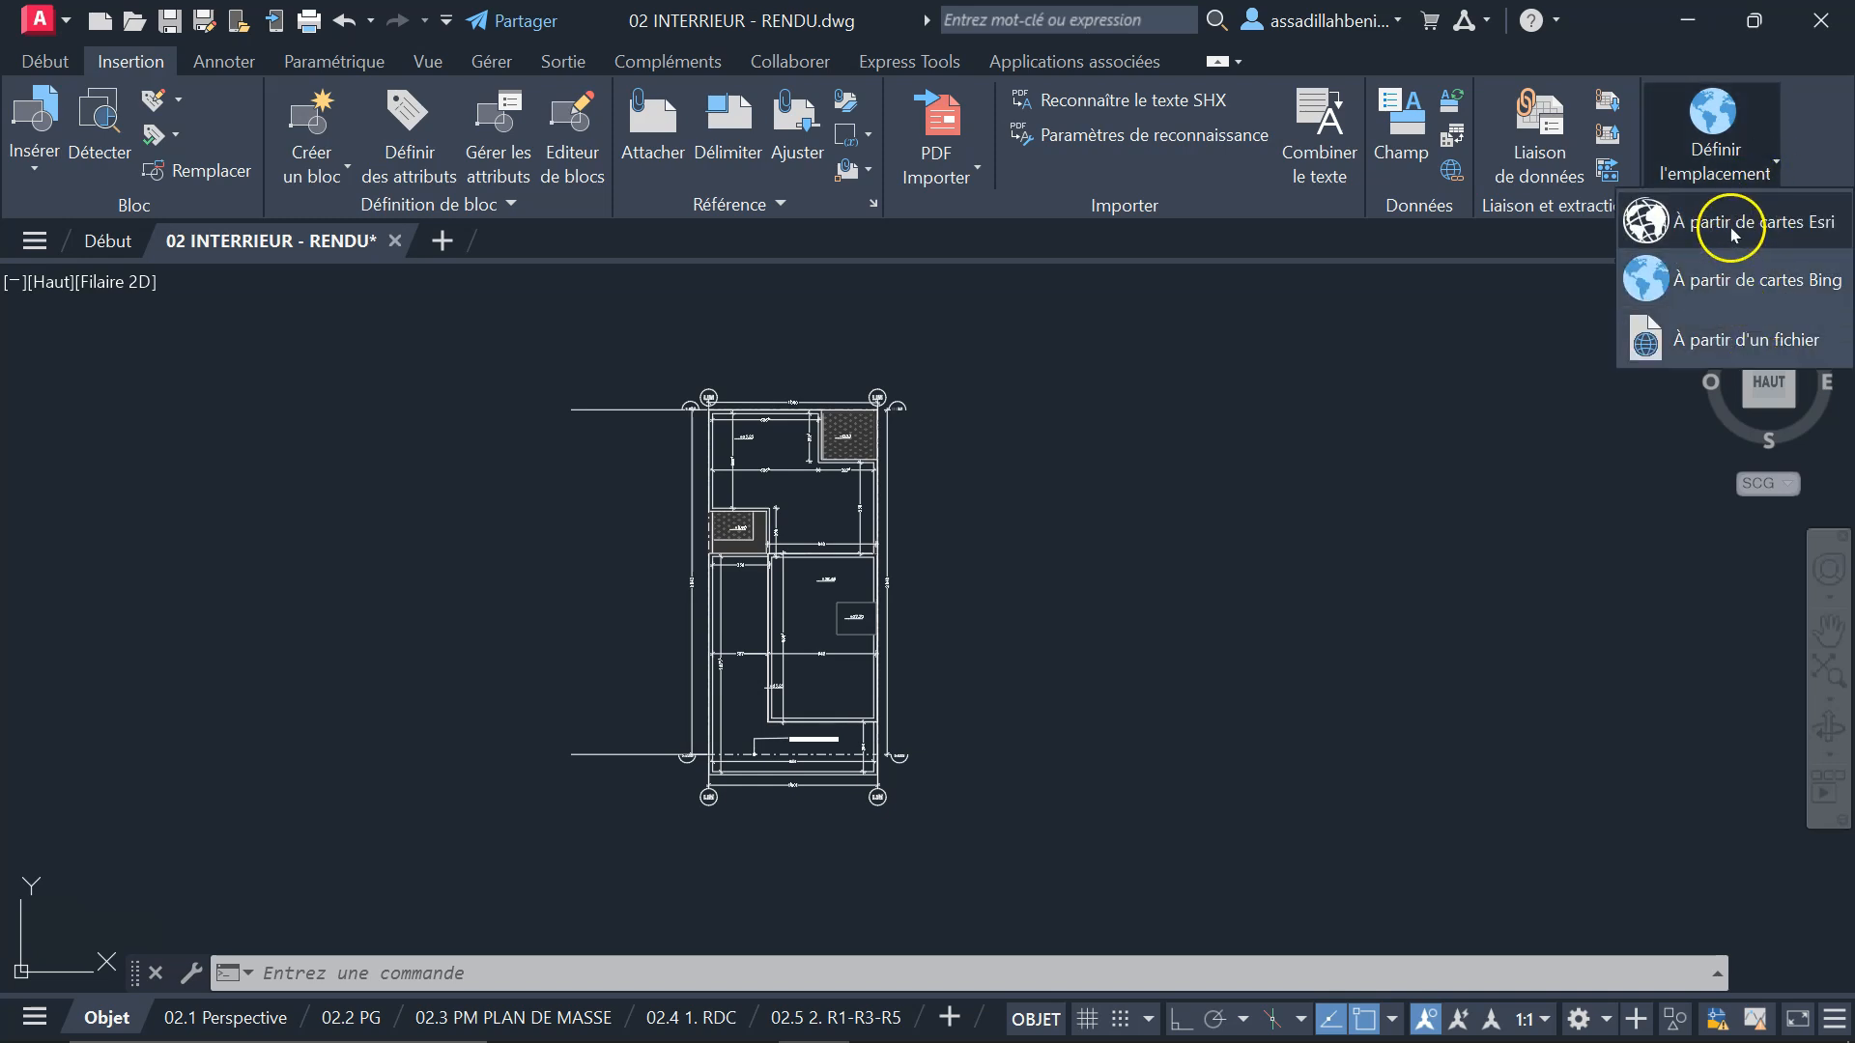
pyautogui.click(1746, 301)
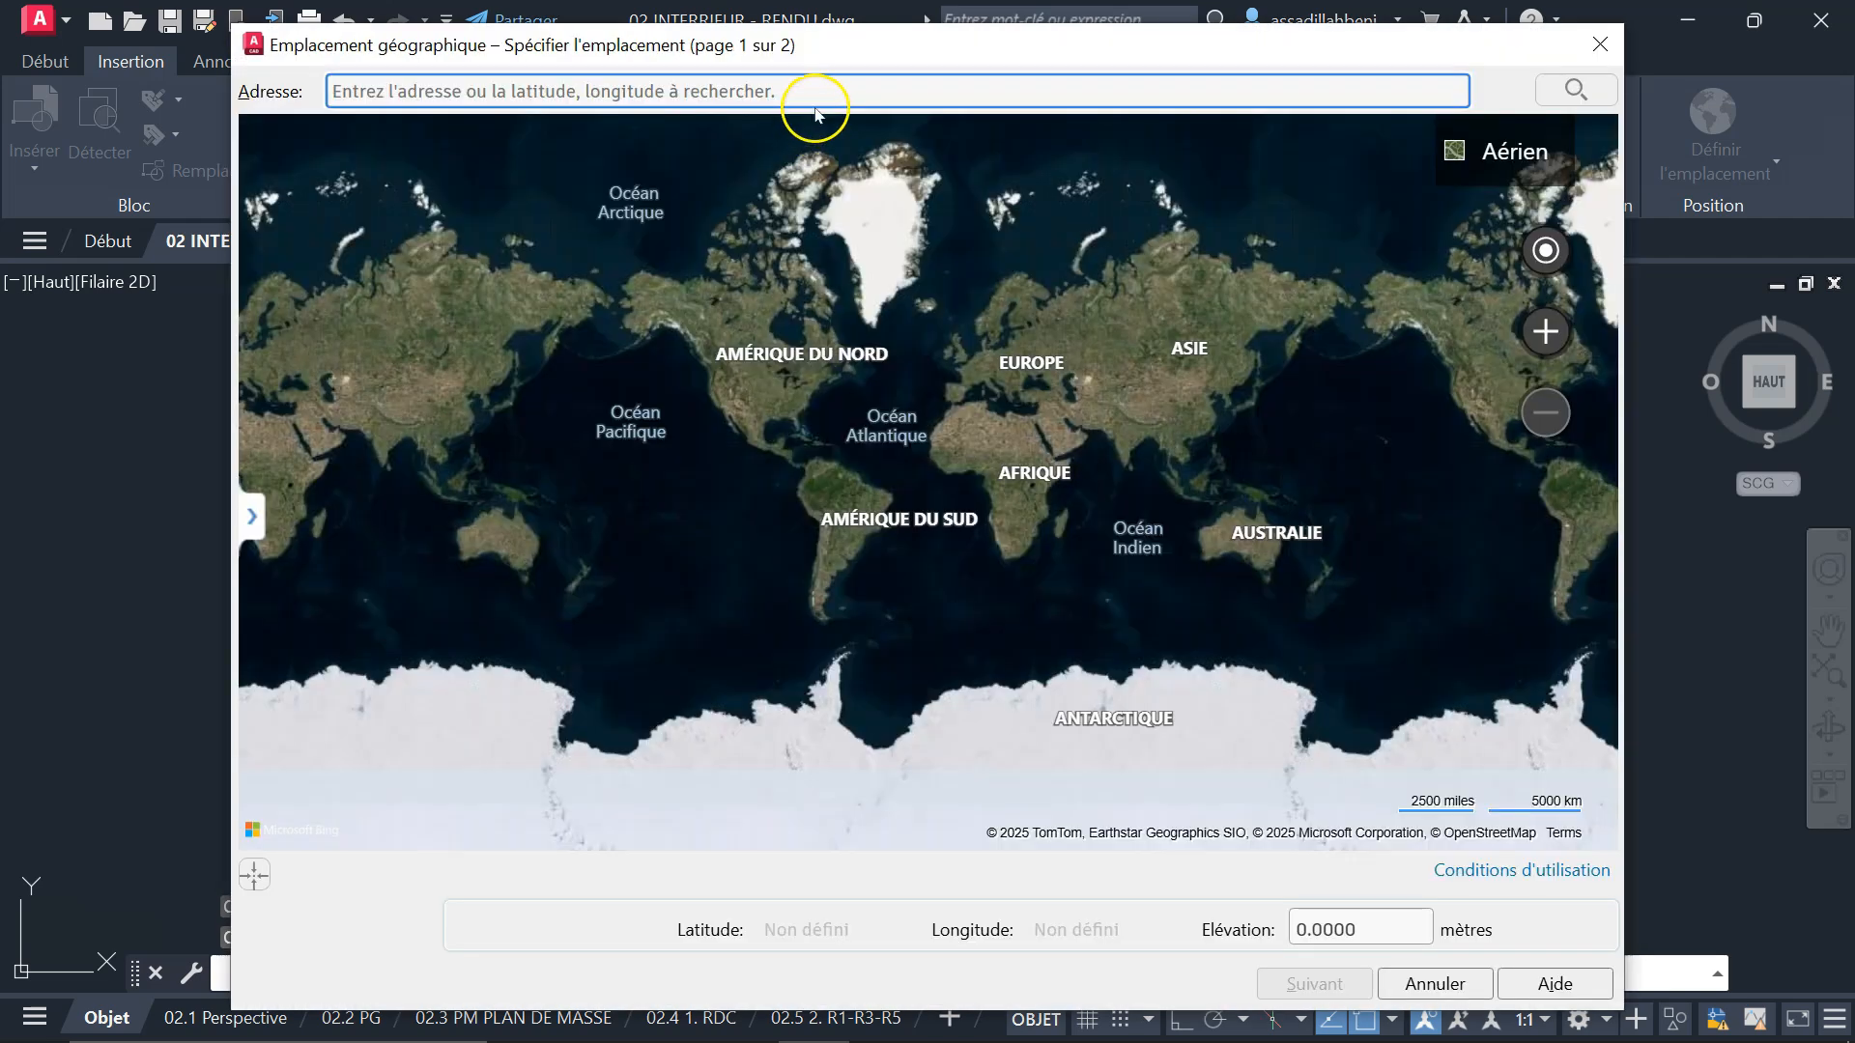
# - Search the location map for DAKAR NGOR
pyautogui.click(731, 94)
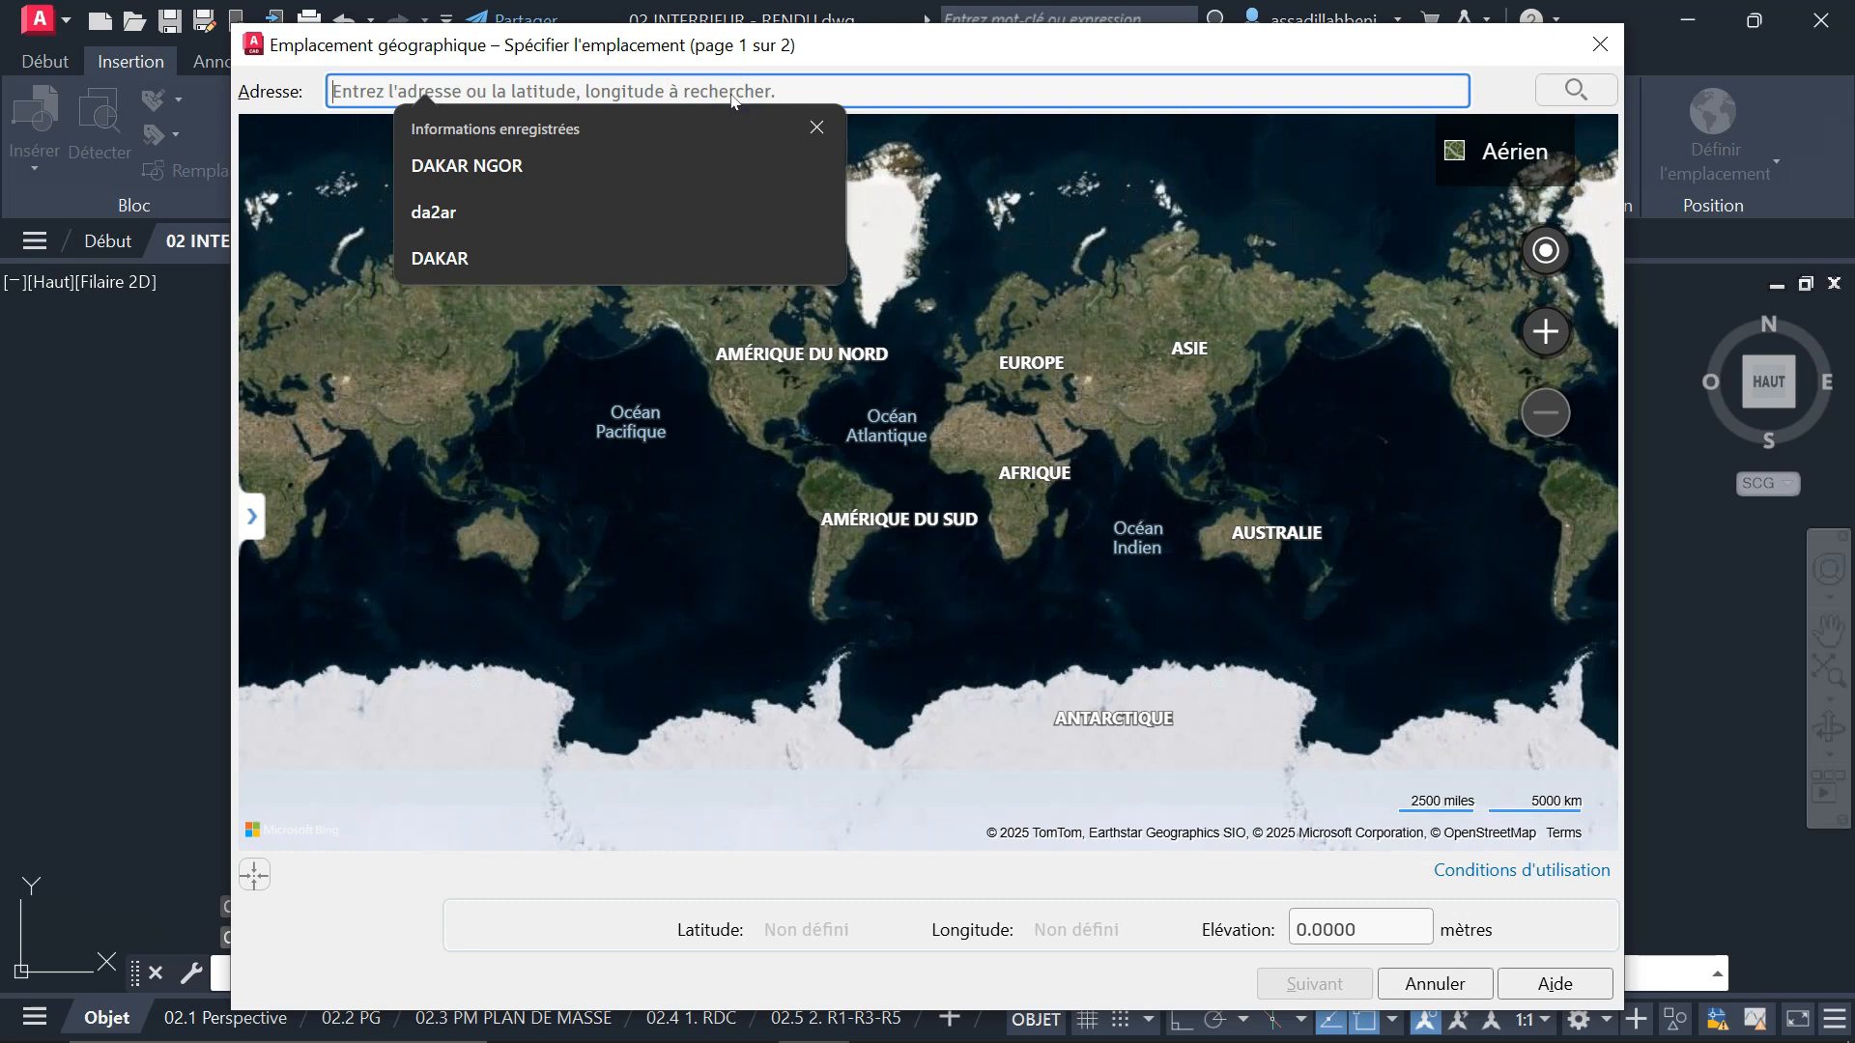
pyautogui.write('DAKAR NGOR')
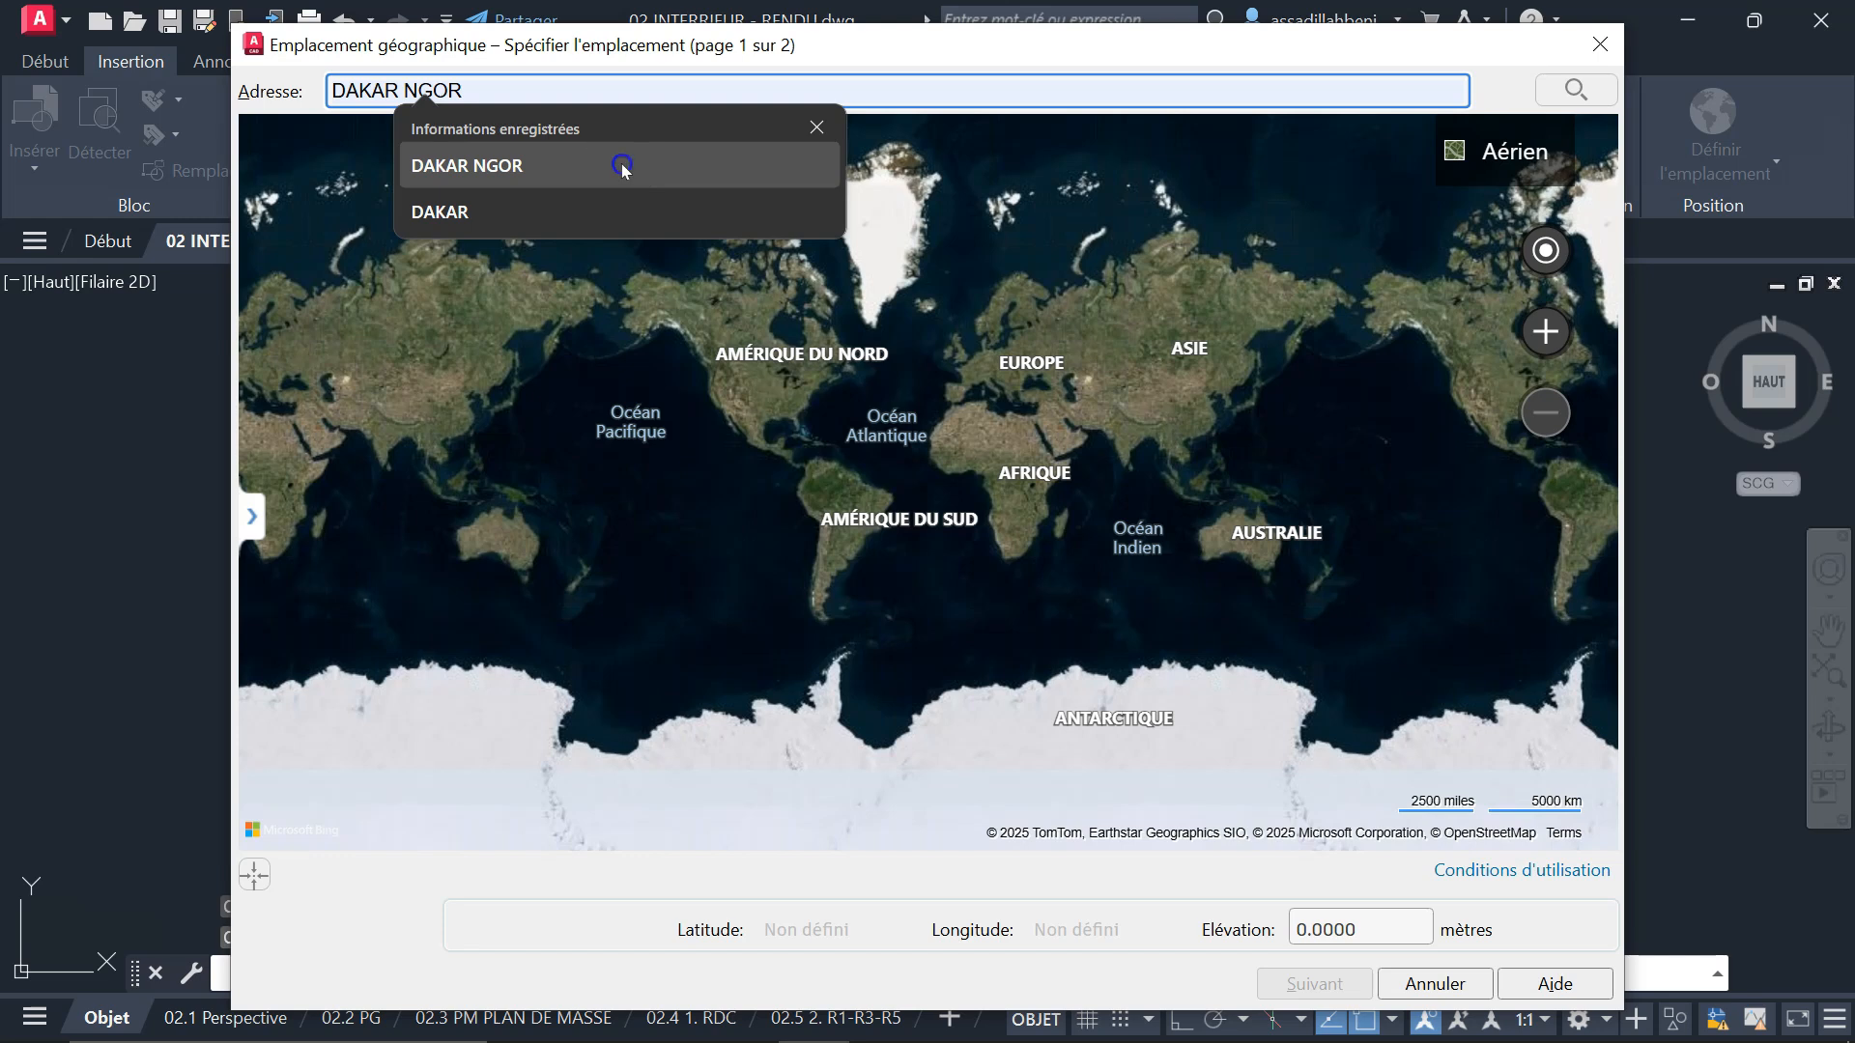
pyautogui.click(622, 166)
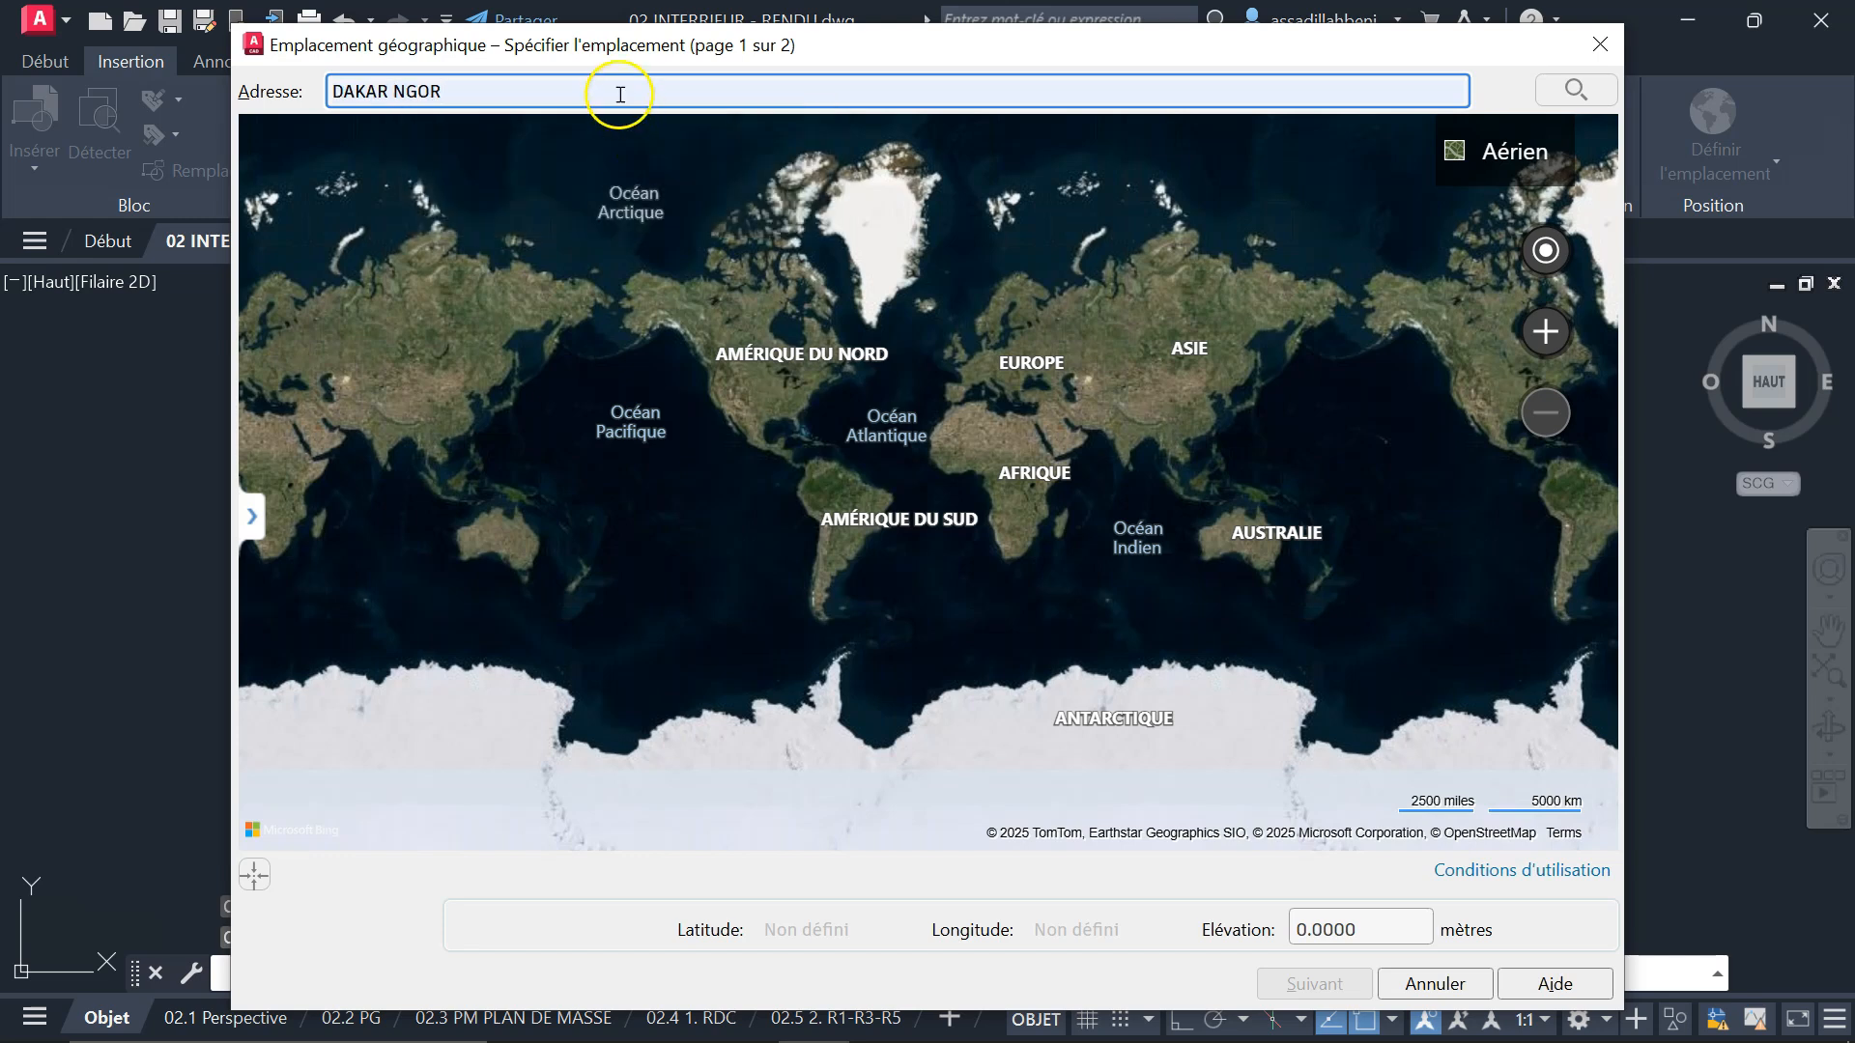
pyautogui.press('Return')
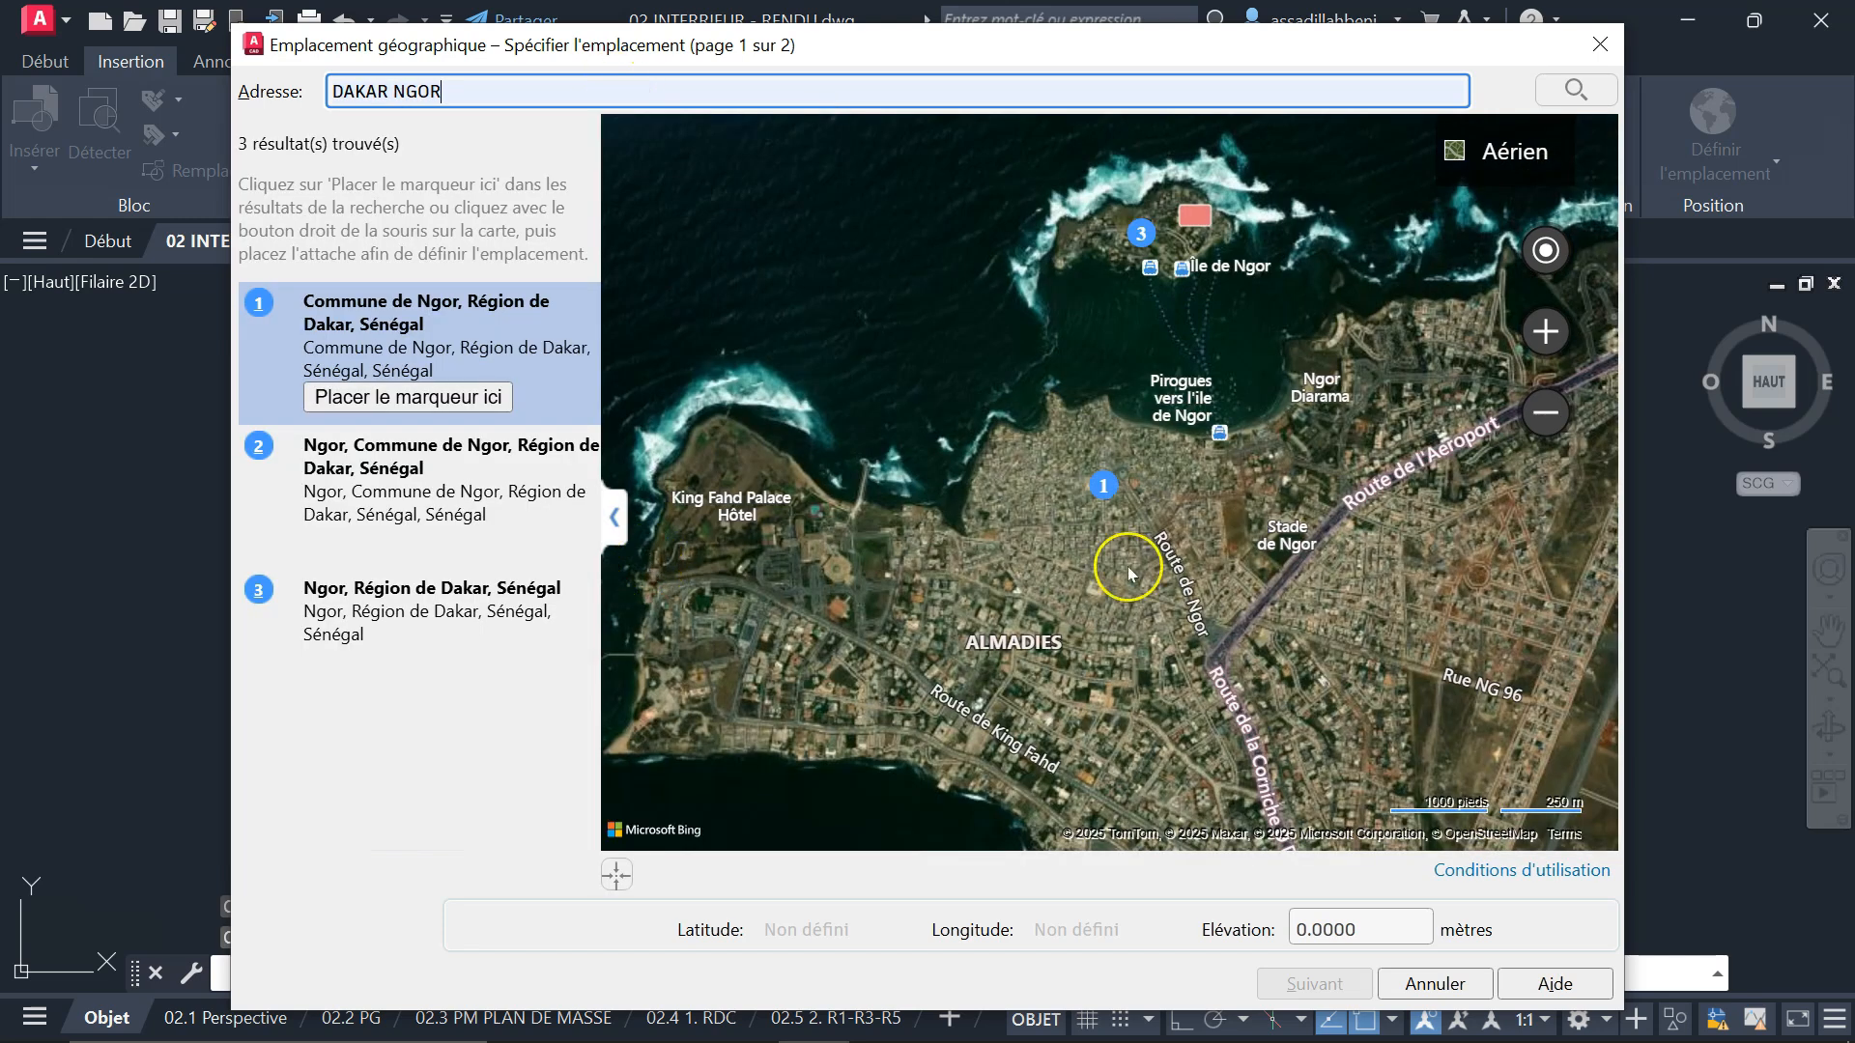
# - Place the location marker on the dark green plot just west of the roundabout on Route de Ngor
pyautogui.scroll(3, 1268, 684)
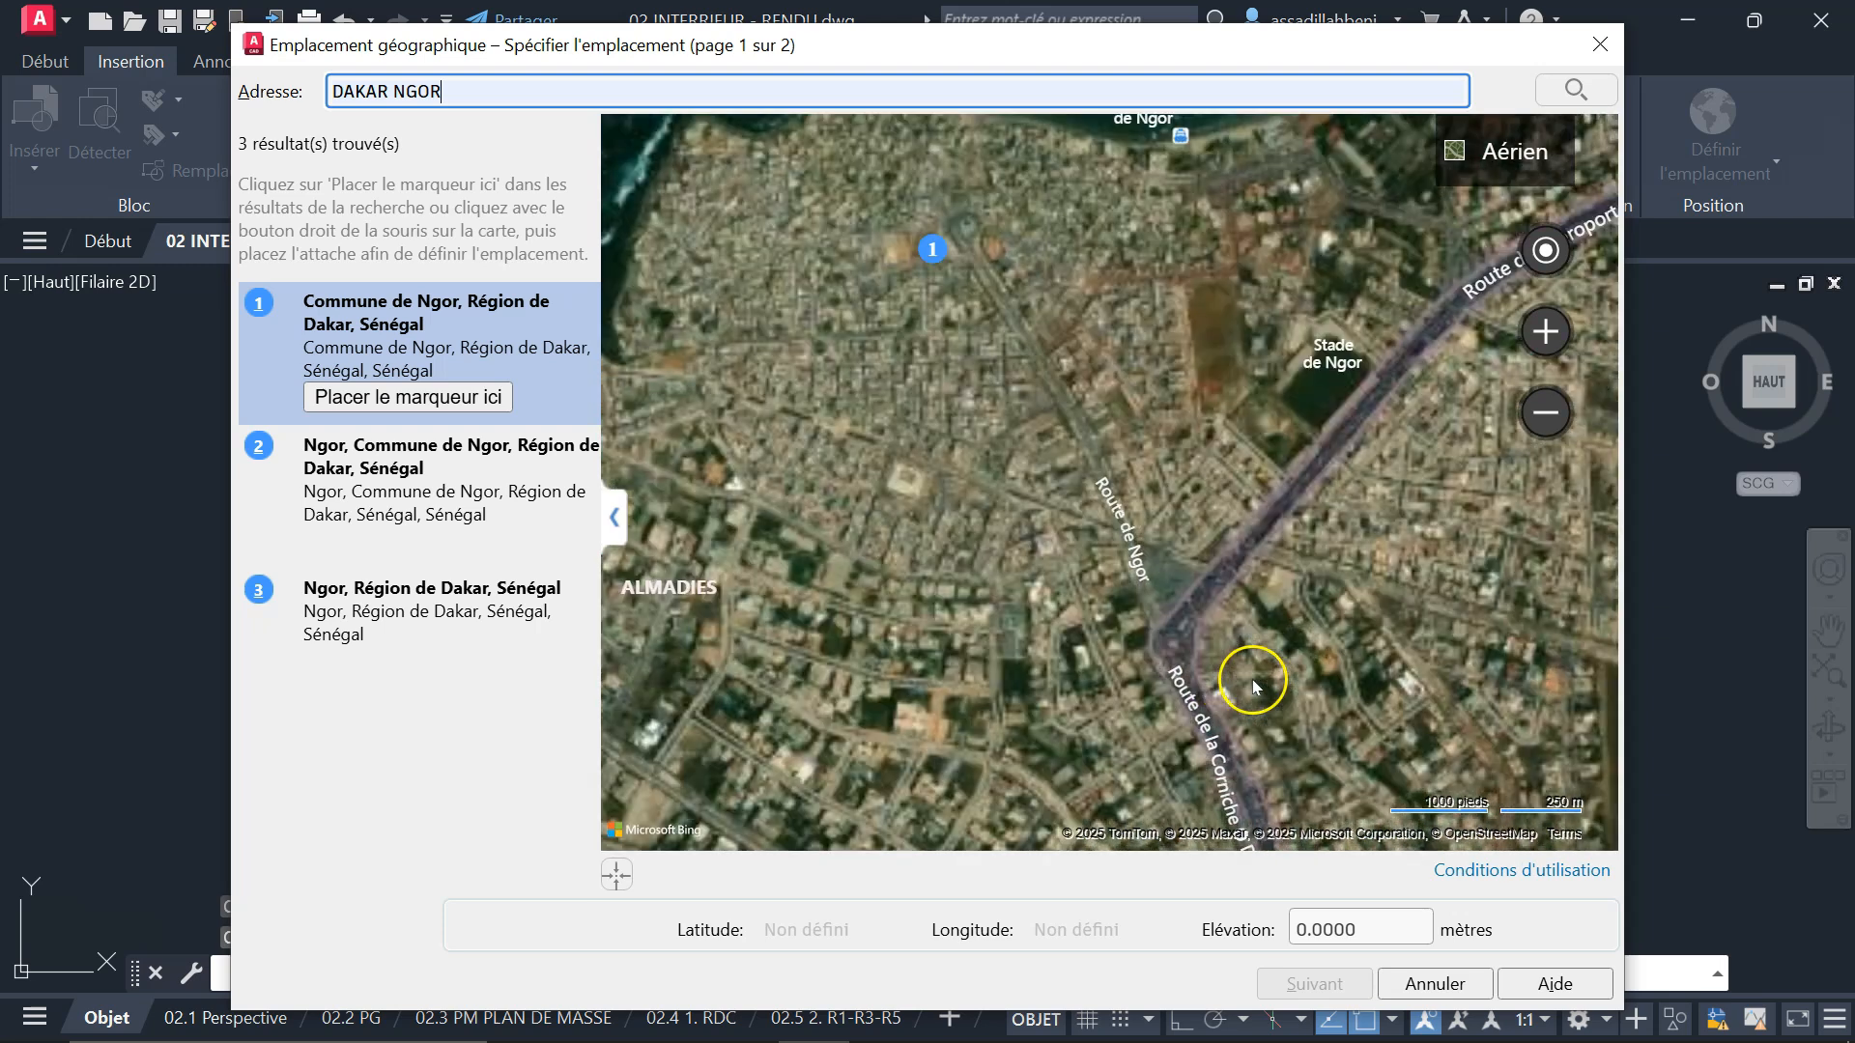
pyautogui.scroll(-1, 1139, 637)
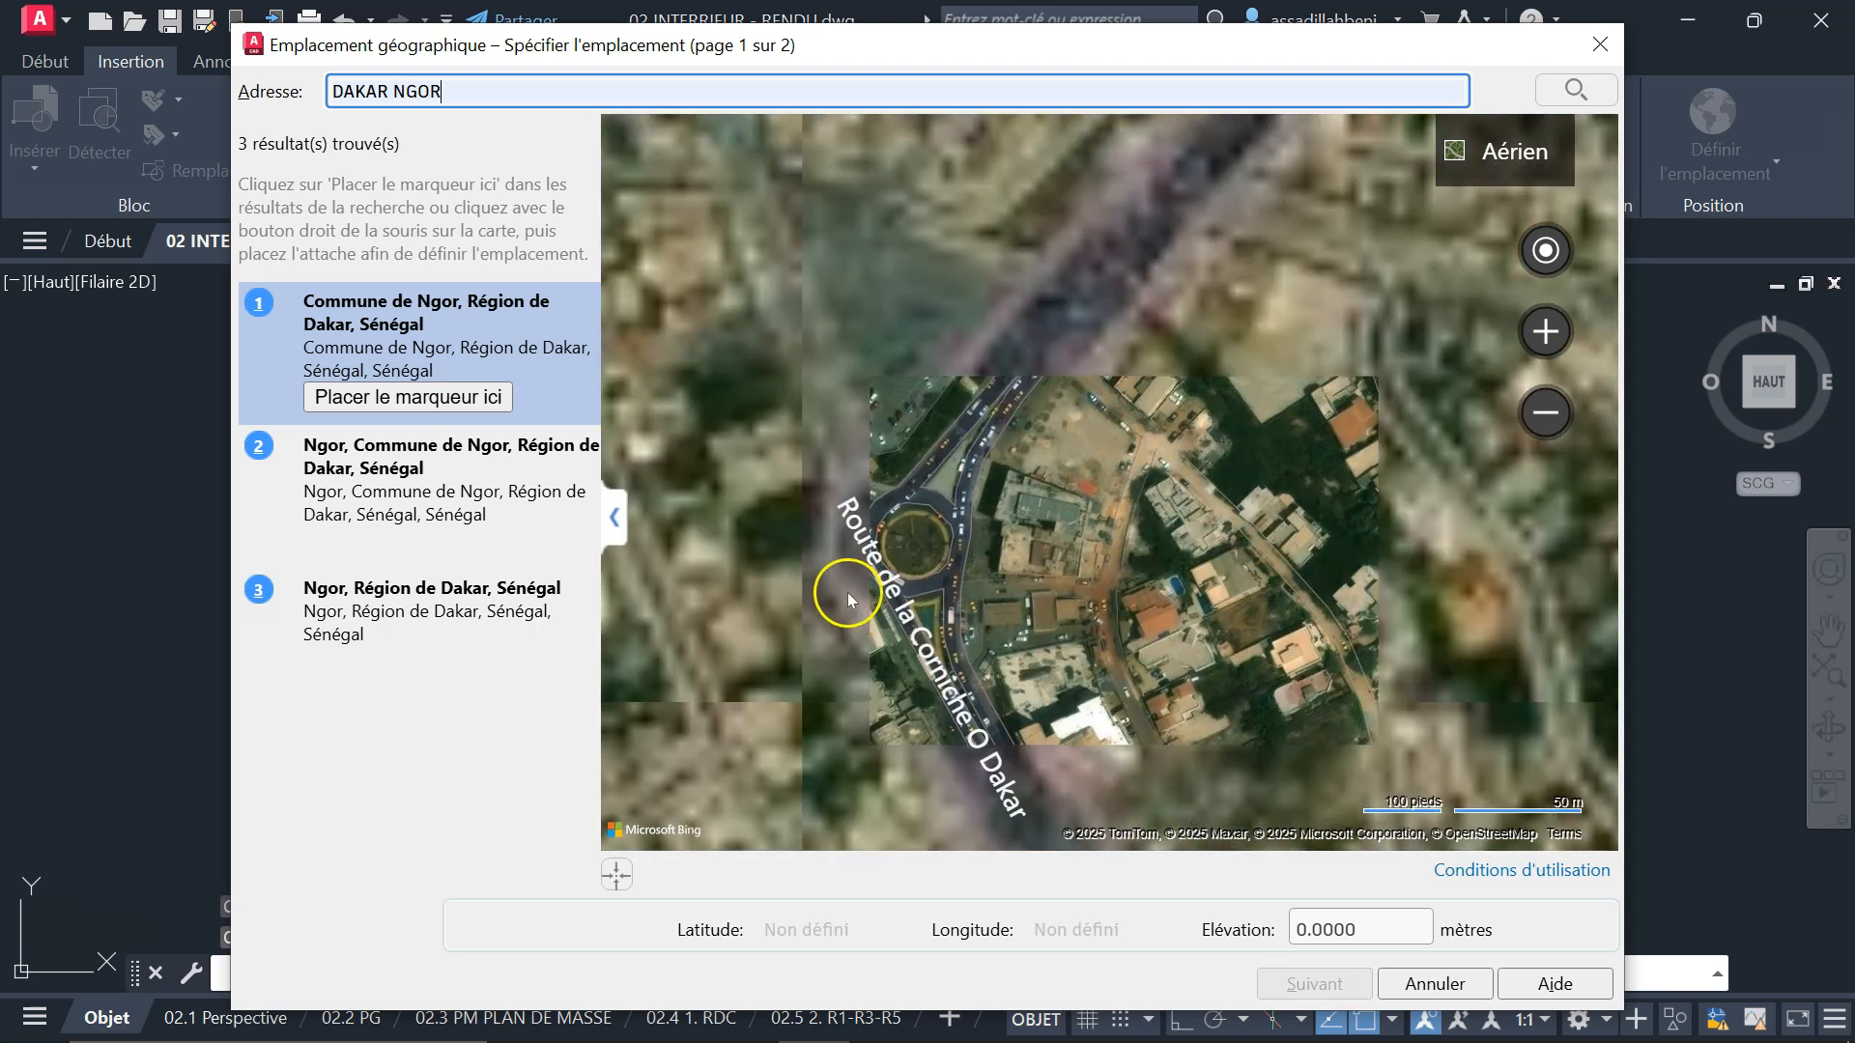
pyautogui.scroll(1, 732, 391)
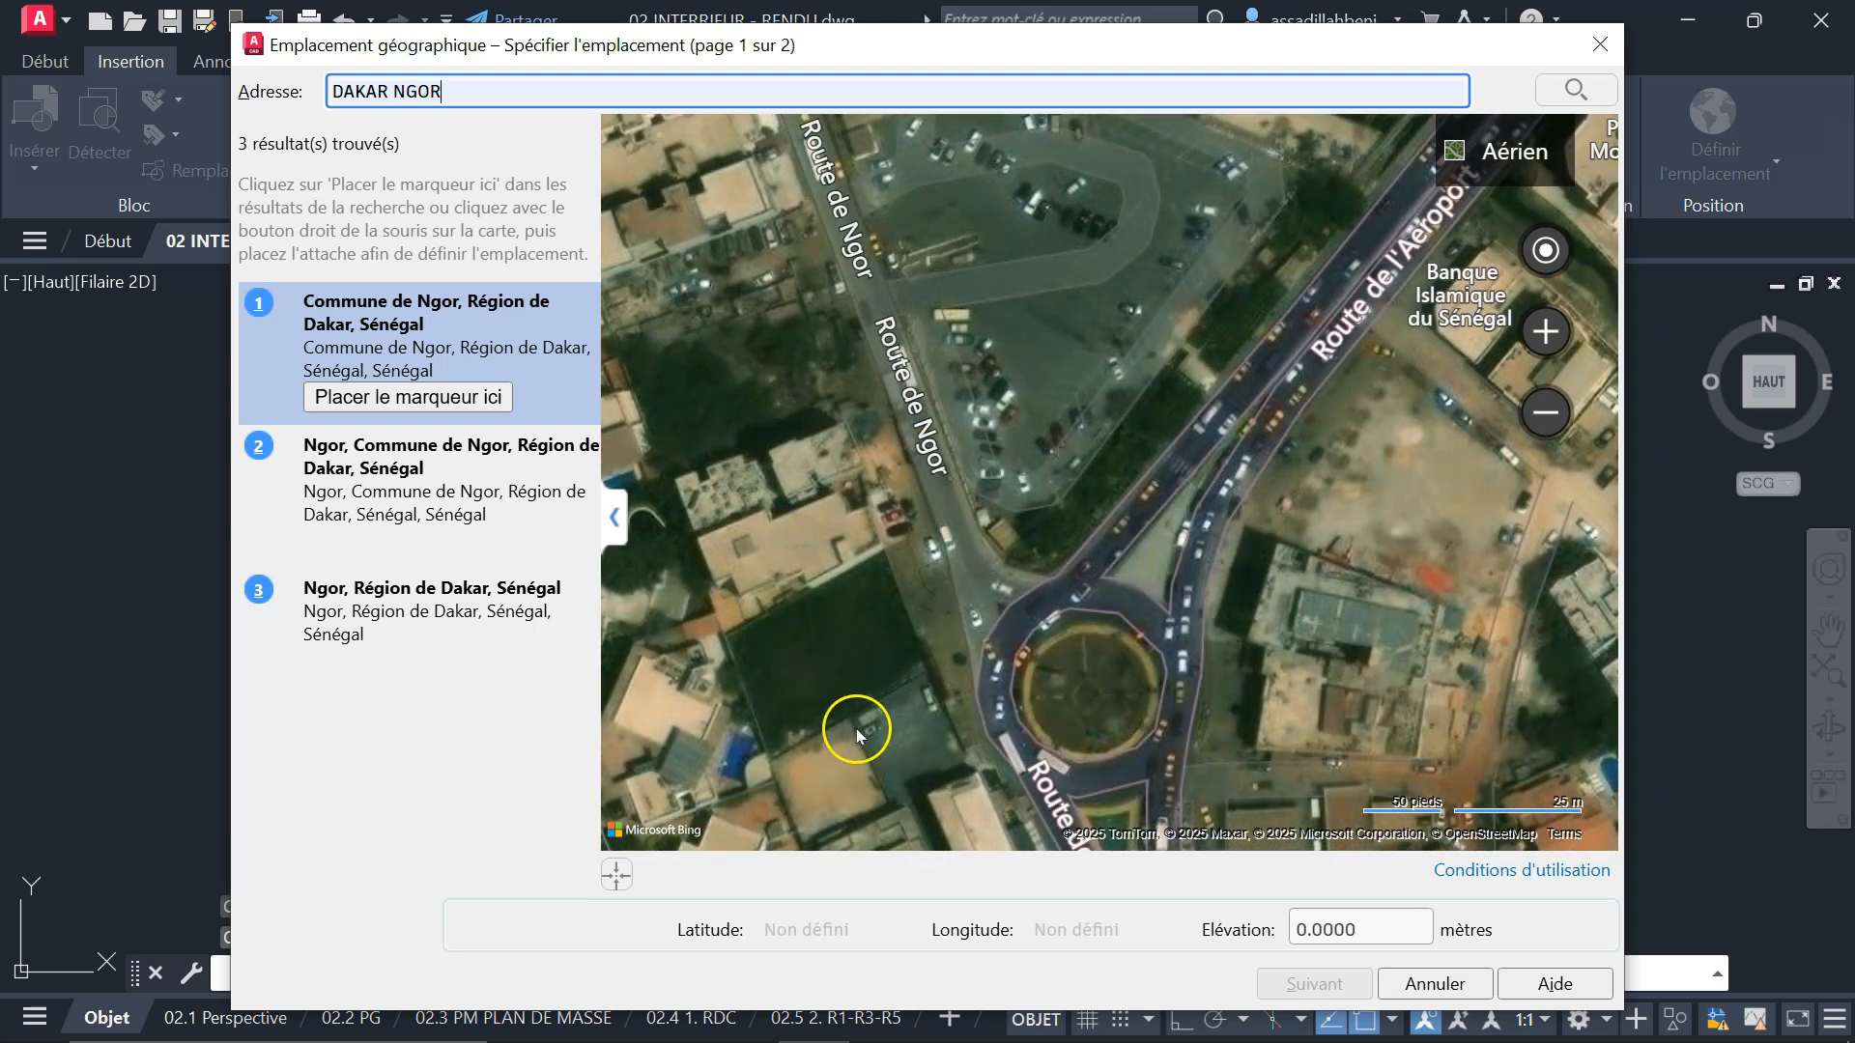
pyautogui.scroll(1, 857, 730)
pyautogui.scroll(-1, 1059, 554)
pyautogui.scroll(1, 921, 663)
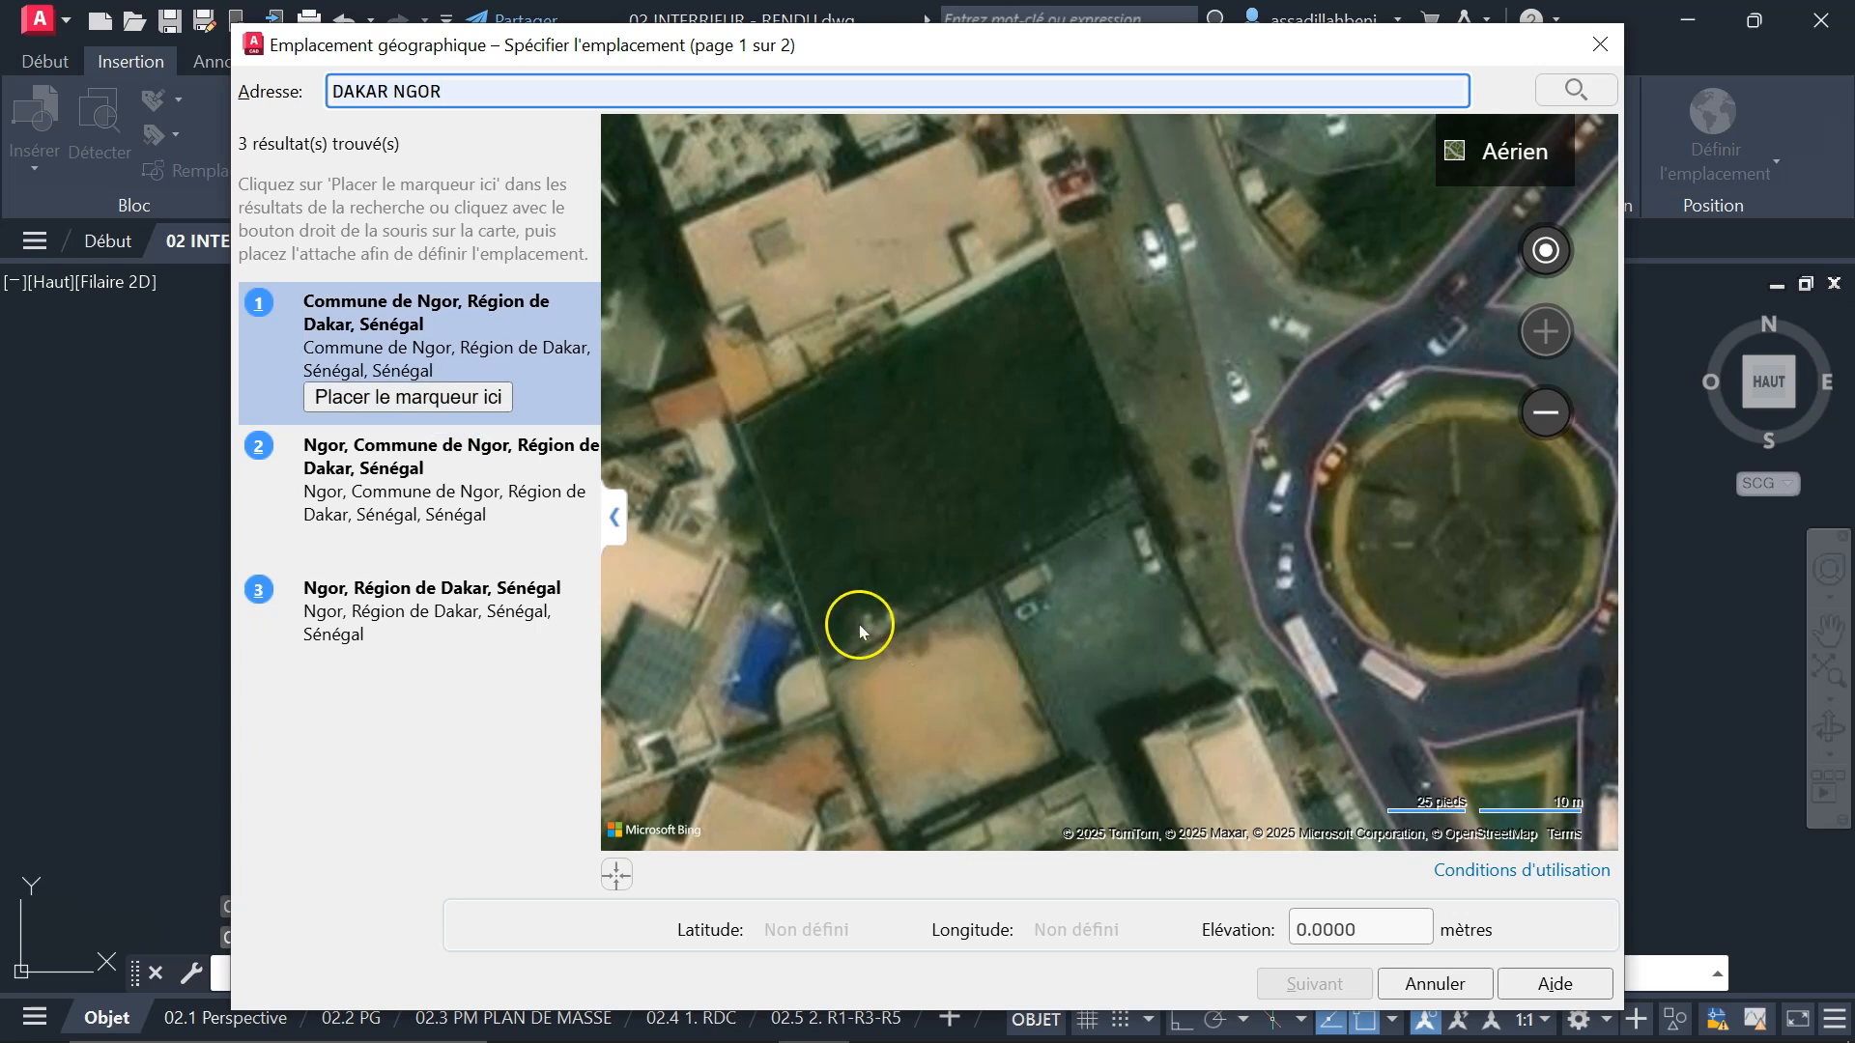
pyautogui.rightClick(846, 548)
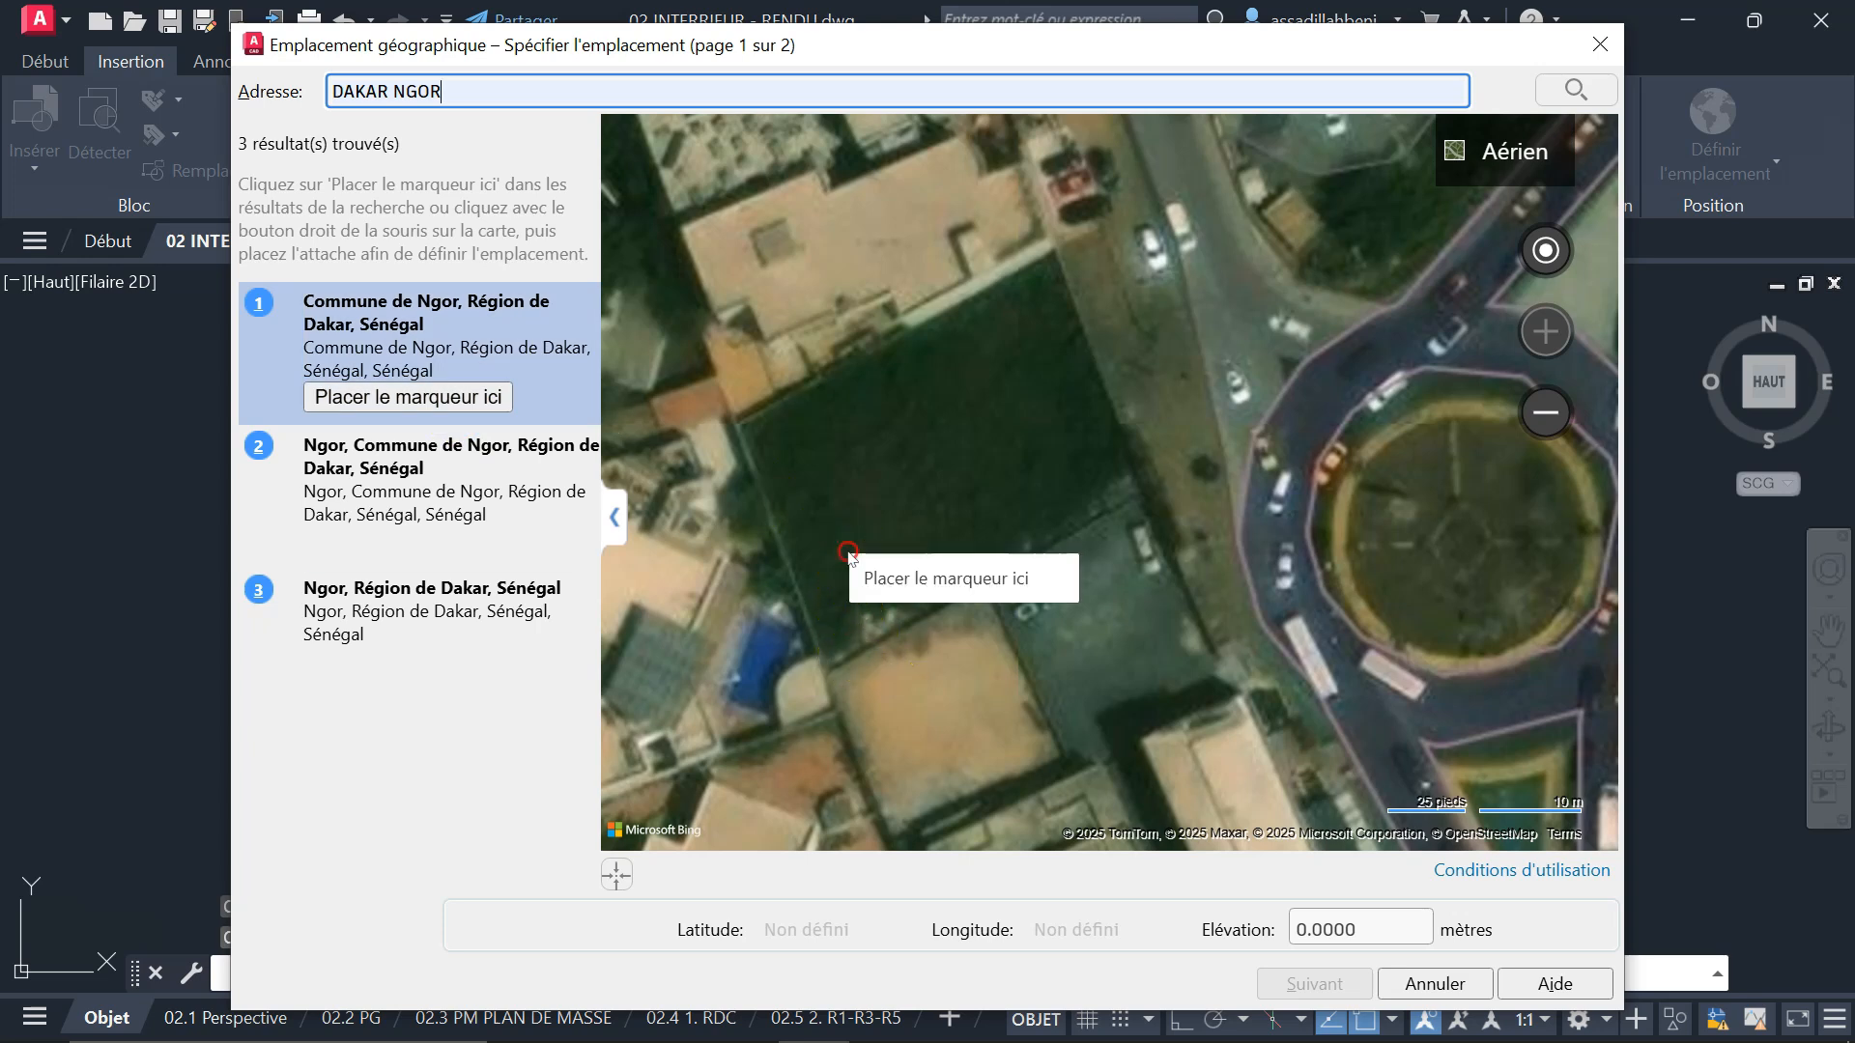
pyautogui.click(910, 584)
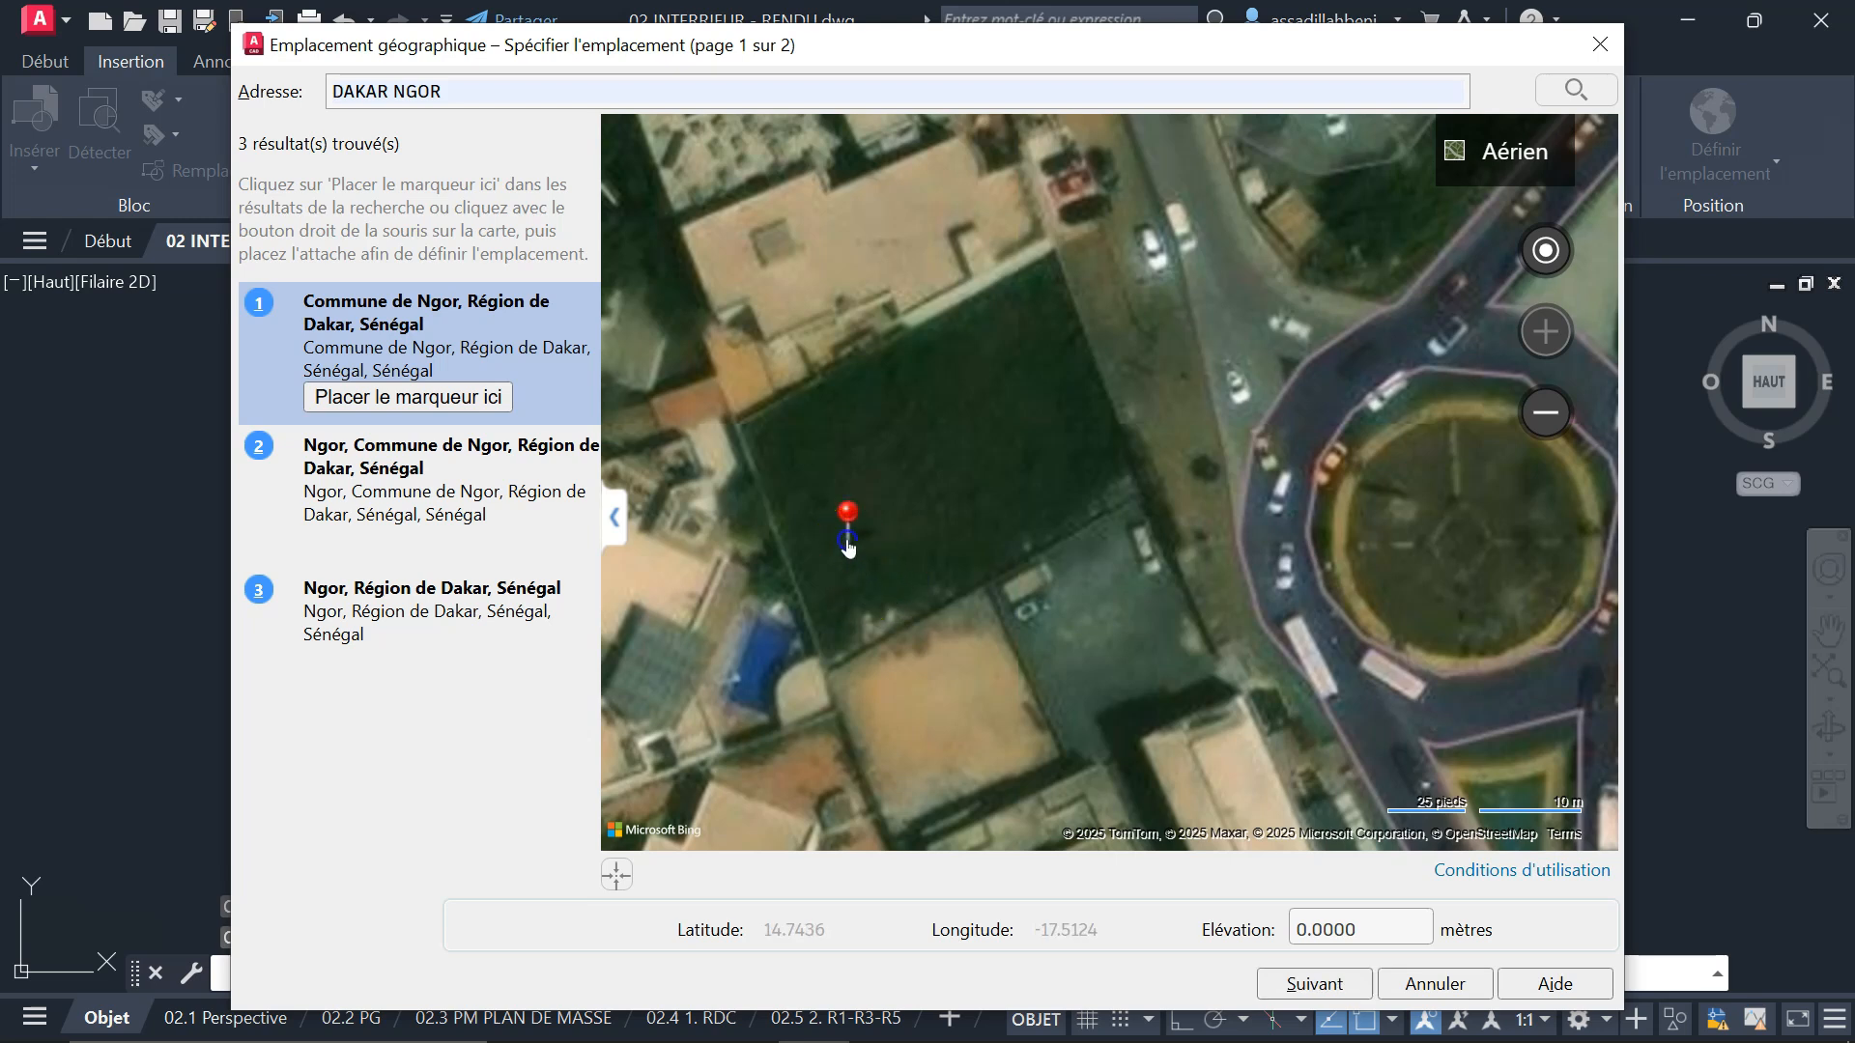
# - Move the marker to the southwest corner of the green plot and continue to the coordinate system settings
pyautogui.moveTo(846, 612); pyautogui.dragTo(839, 630)
pyautogui.rightClick(840, 633)
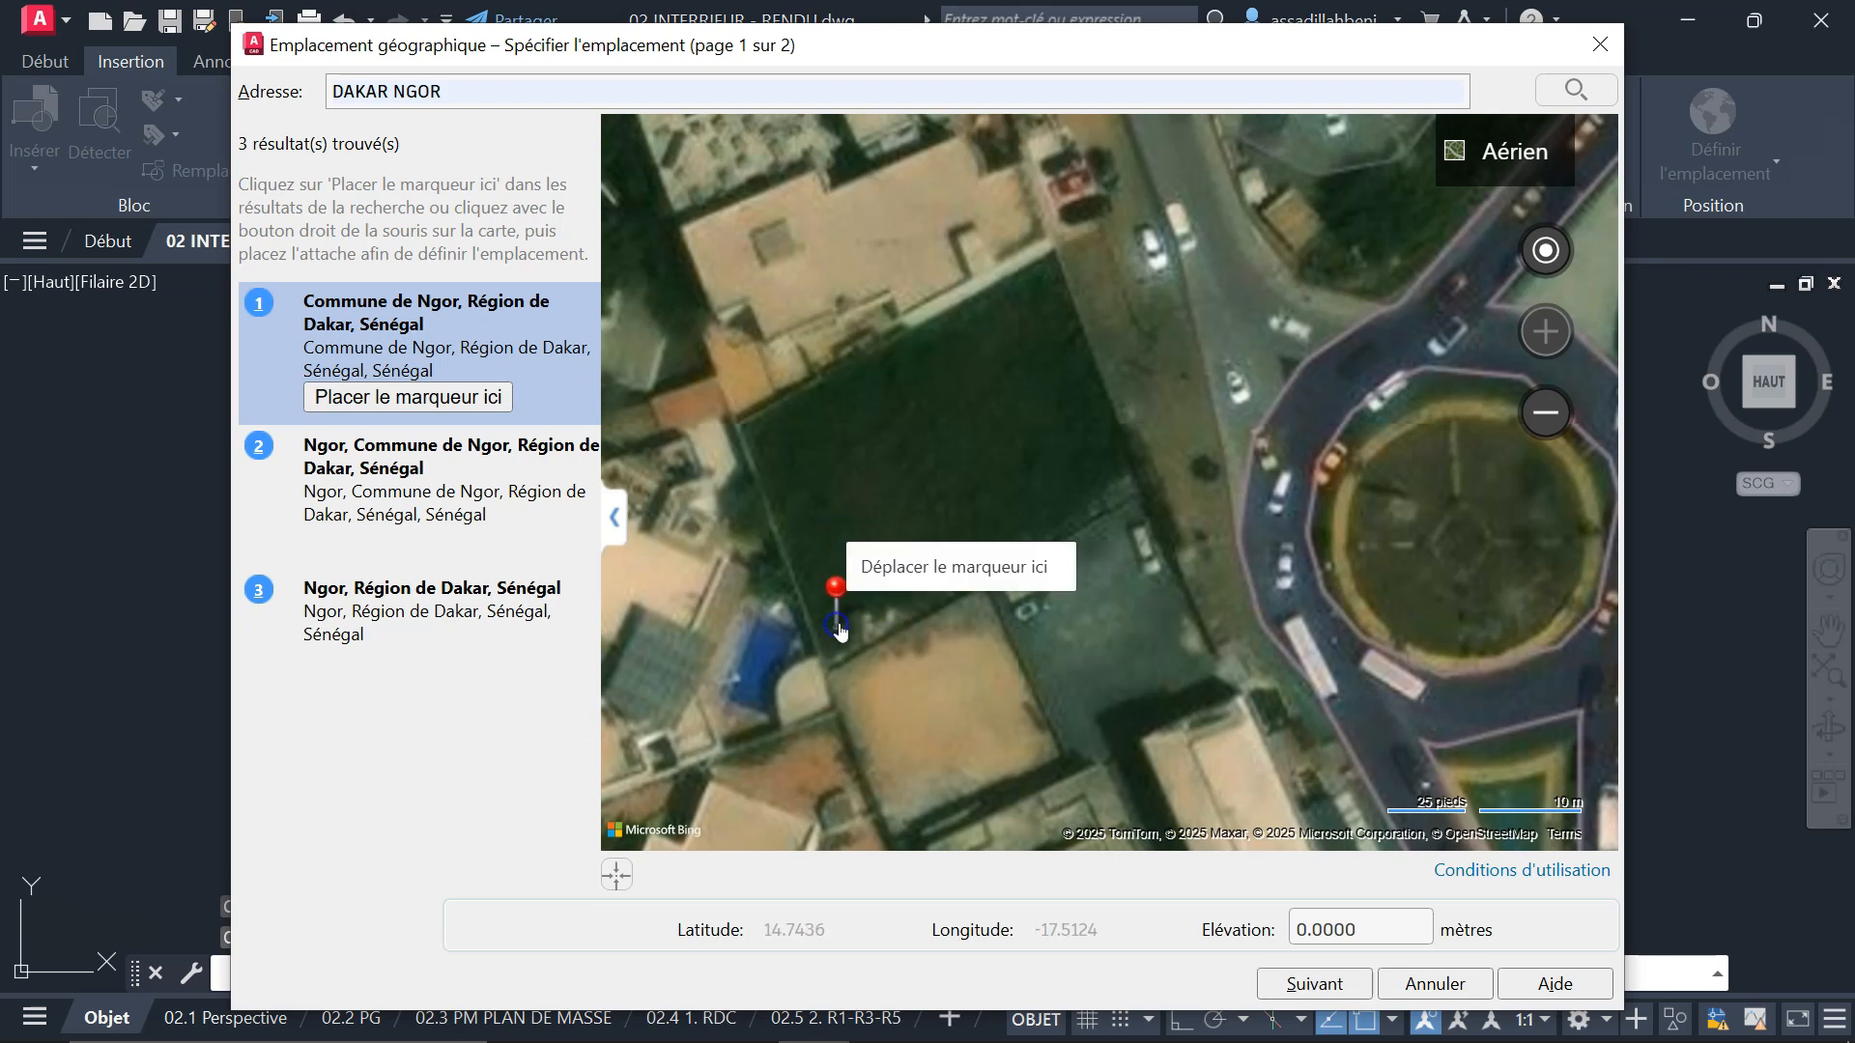
pyautogui.click(894, 568)
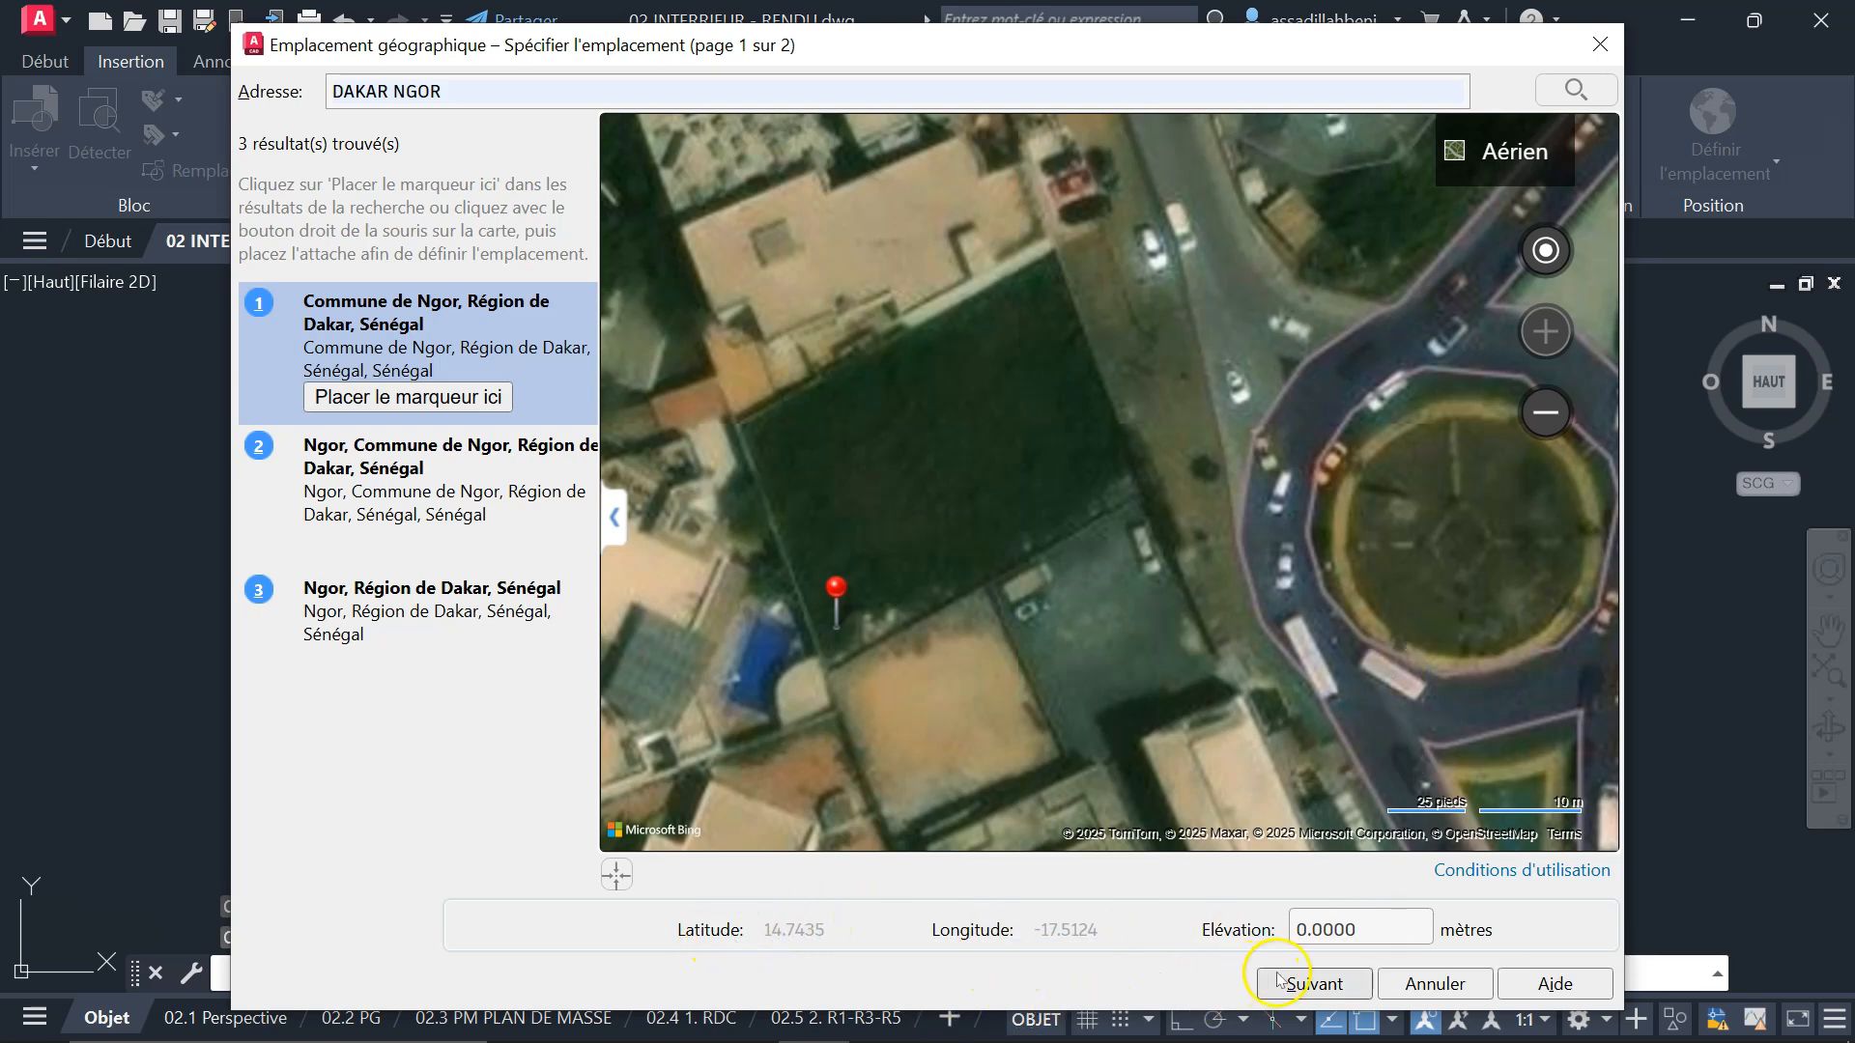
pyautogui.click(1310, 986)
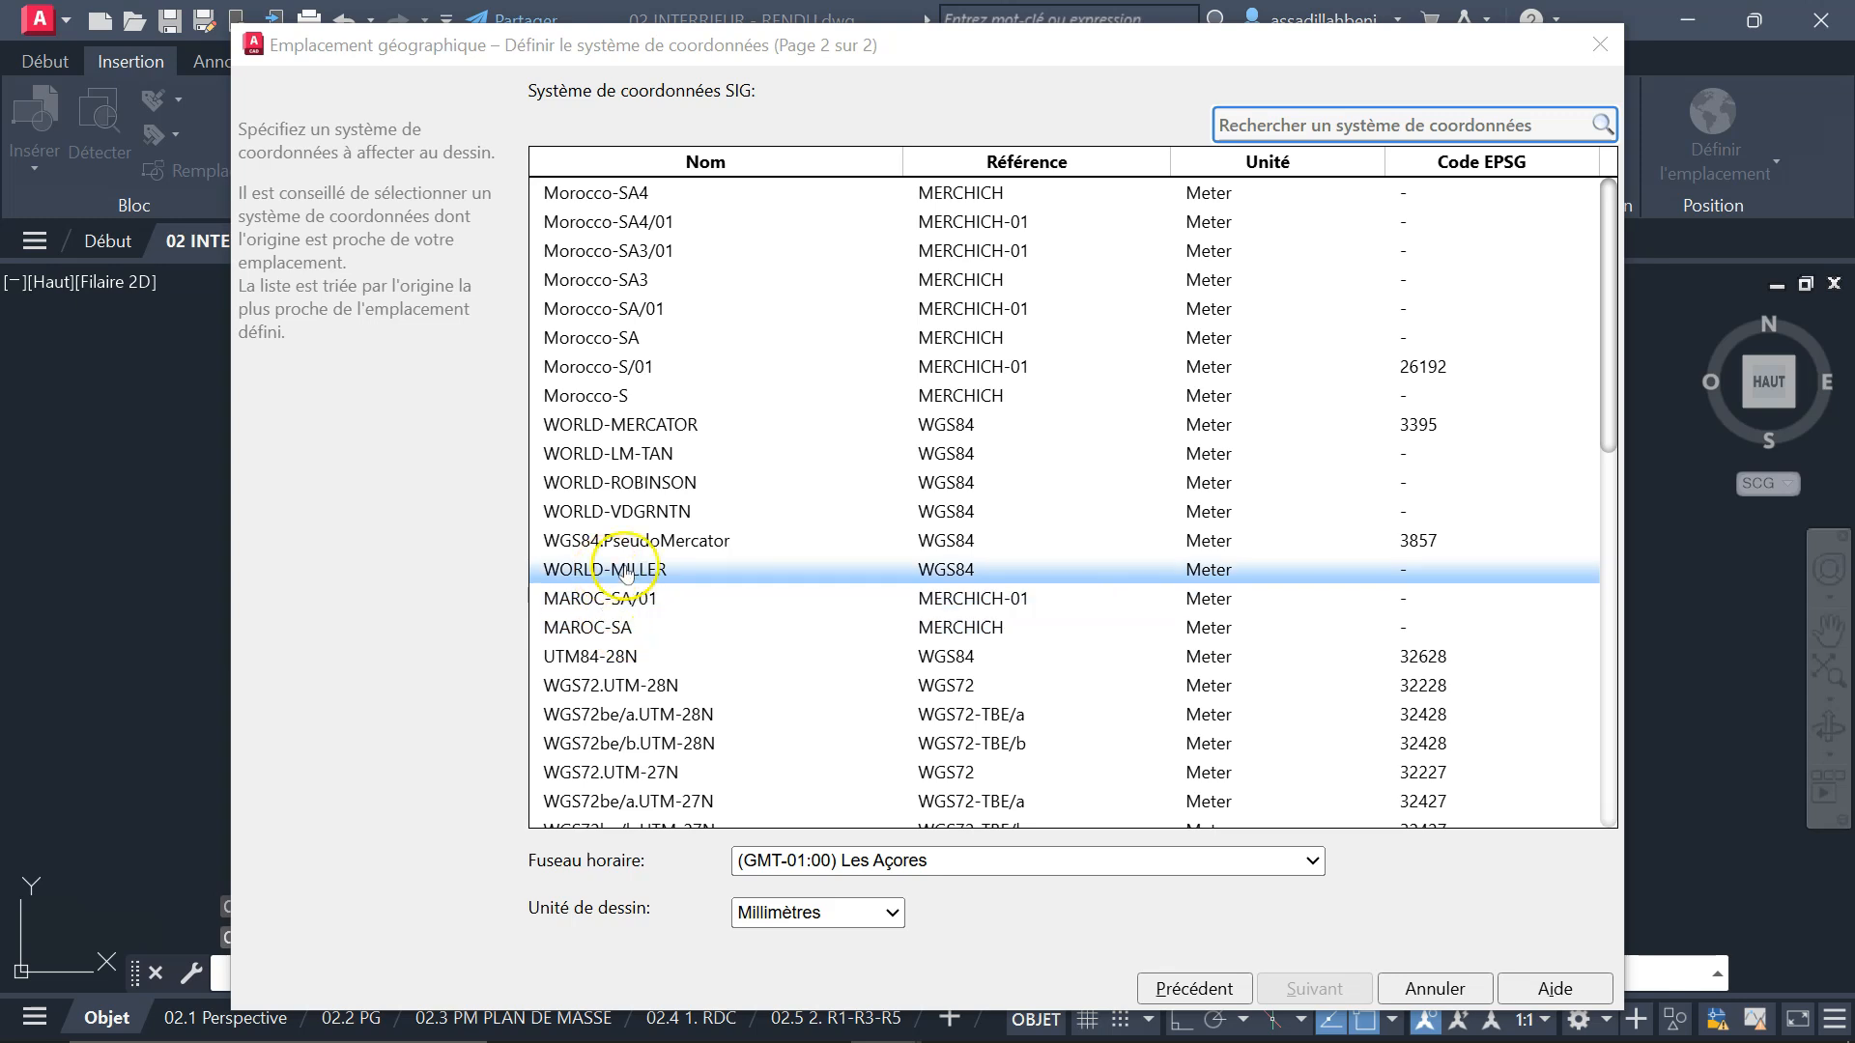
# - Choose WGS84.PseudoMercator as the drawing's GIS coordinate system
pyautogui.click(724, 552)
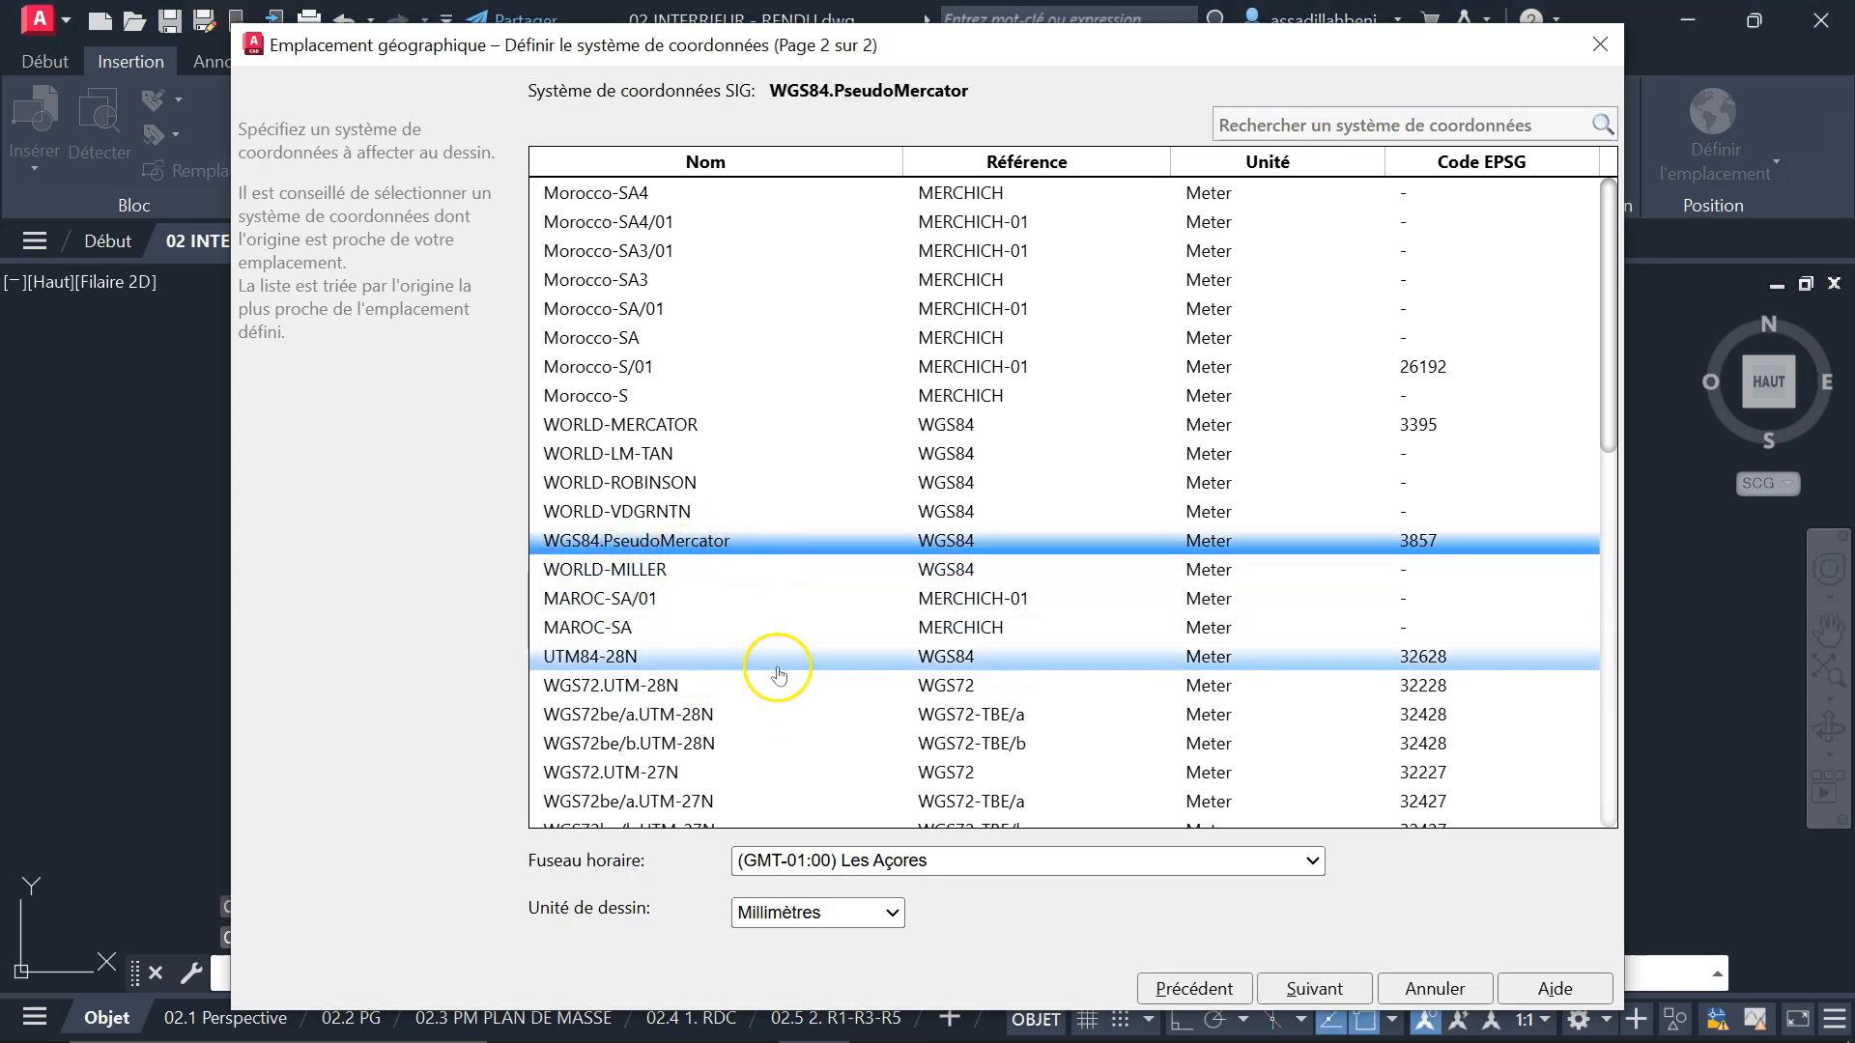
pyautogui.scroll(-3, 814, 636)
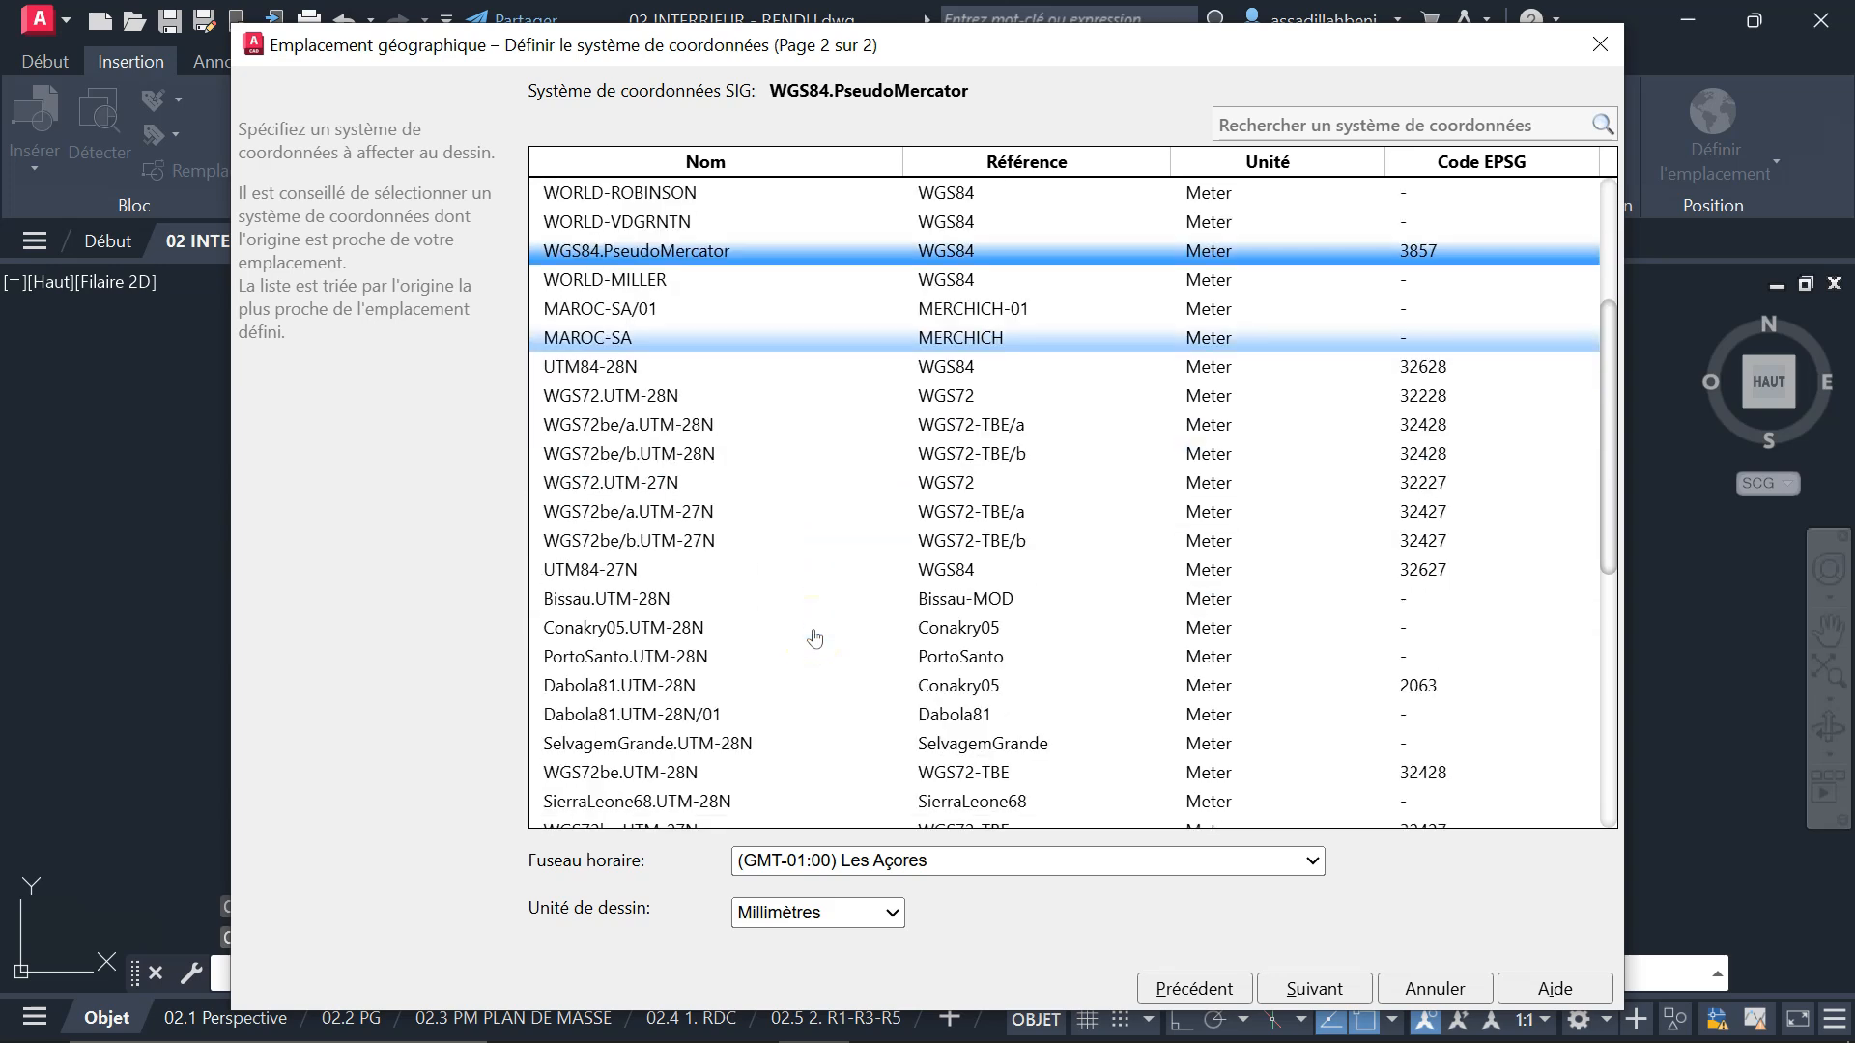
pyautogui.scroll(2, 814, 666)
pyautogui.scroll(1, 813, 674)
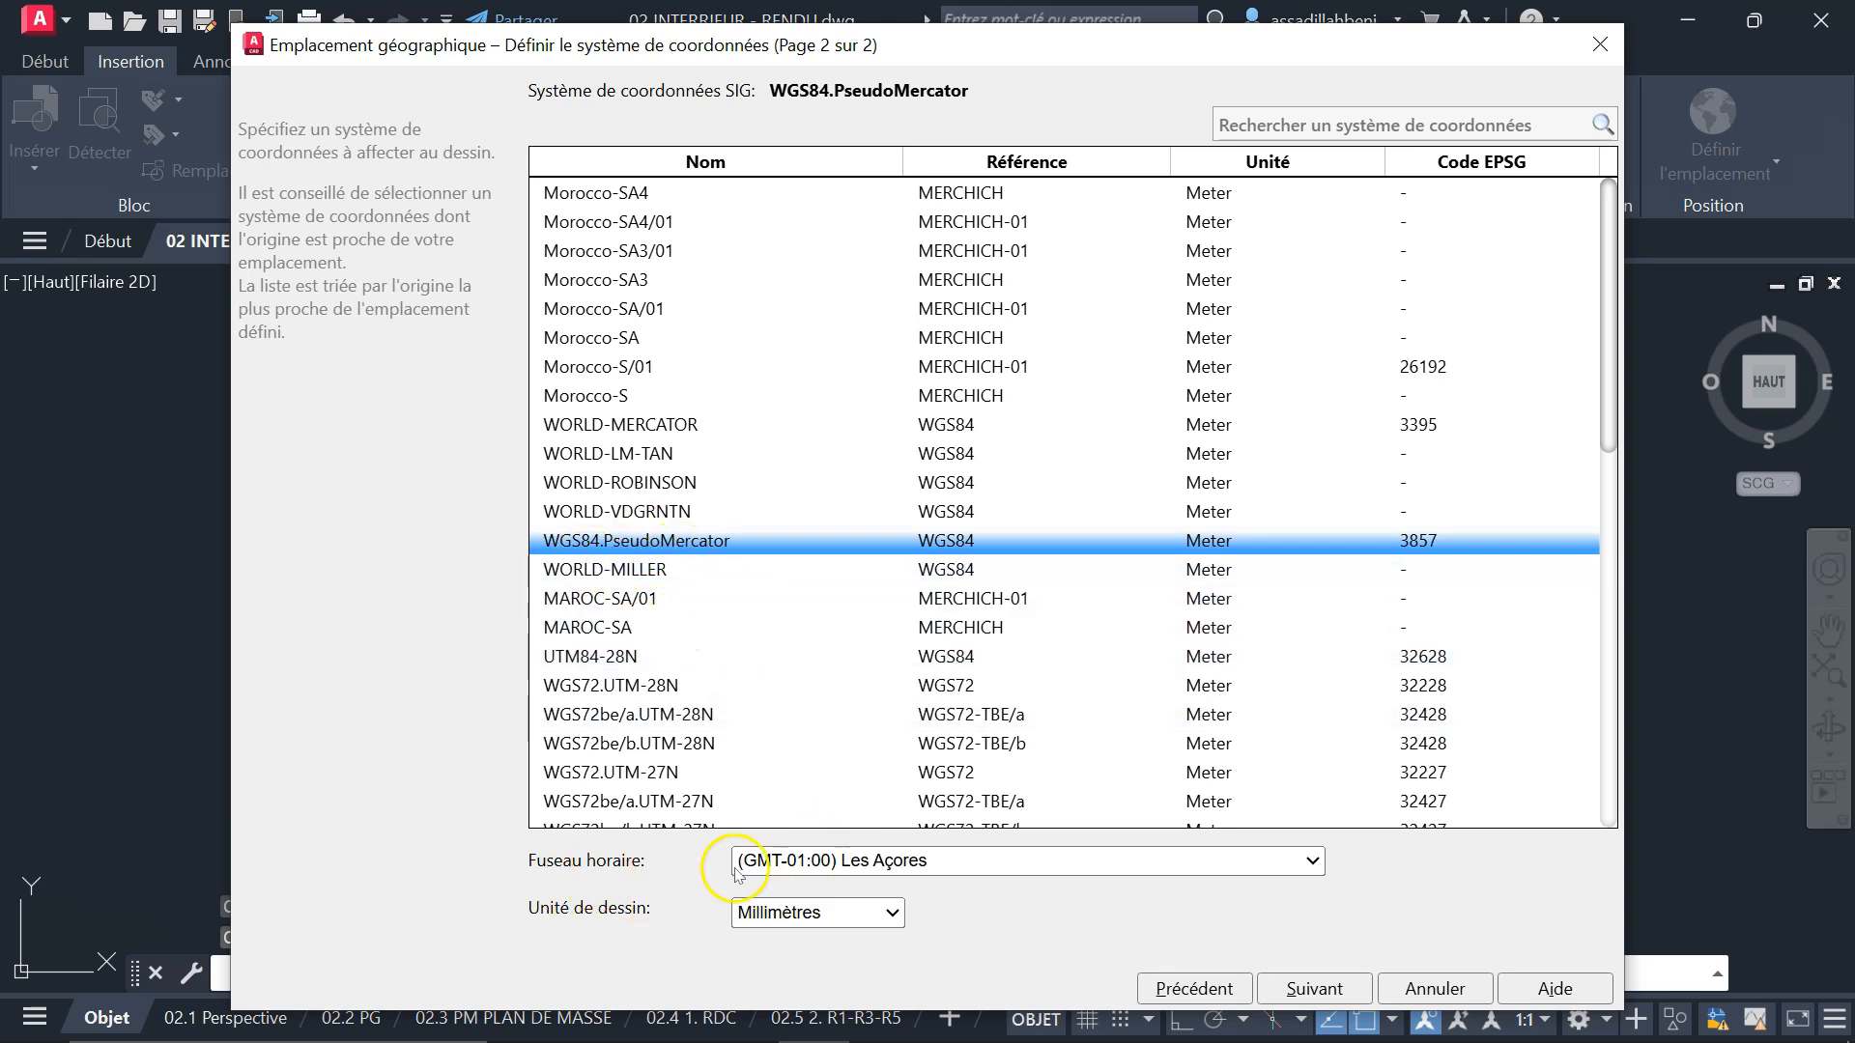
# - Set the time zone to (GMT+01:00) Afrique centrale - Ouest and accept the coordinate system settings
pyautogui.click(1311, 860)
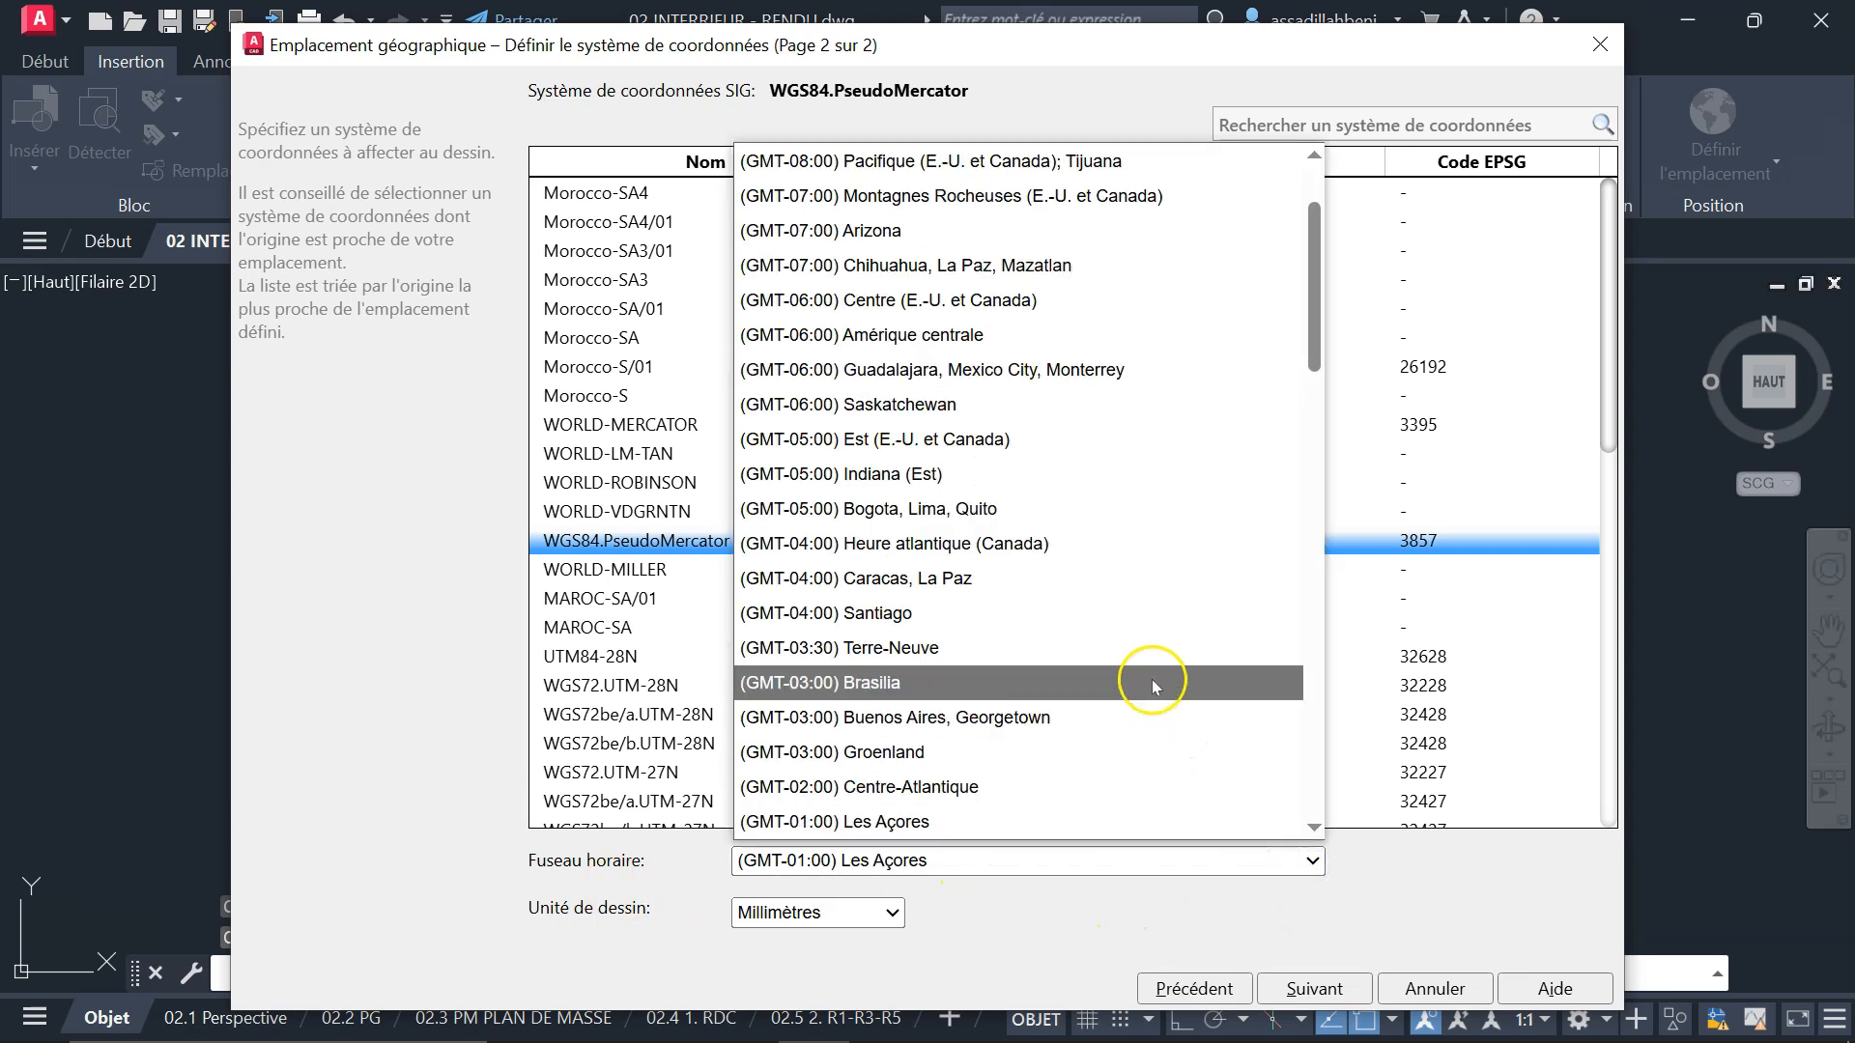
pyautogui.click(1311, 828)
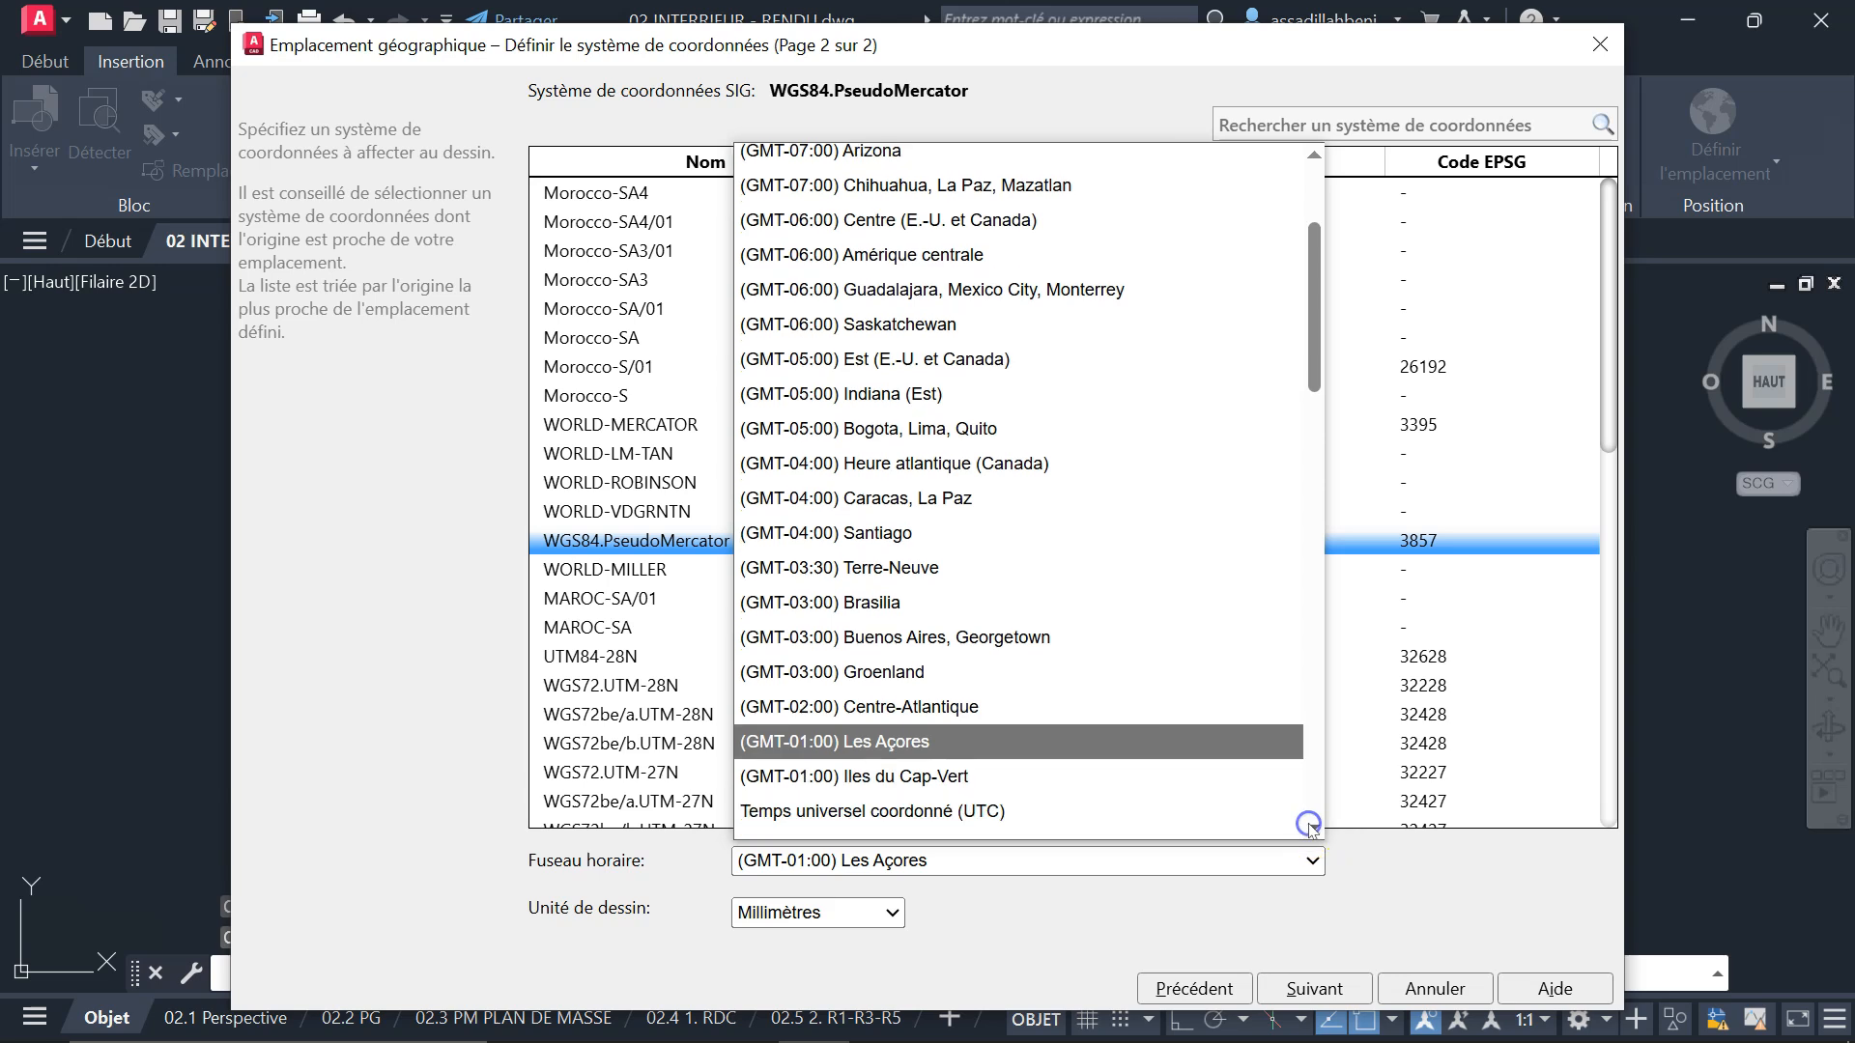
pyautogui.click(1309, 827)
pyautogui.click(1309, 828)
pyautogui.click(1309, 828)
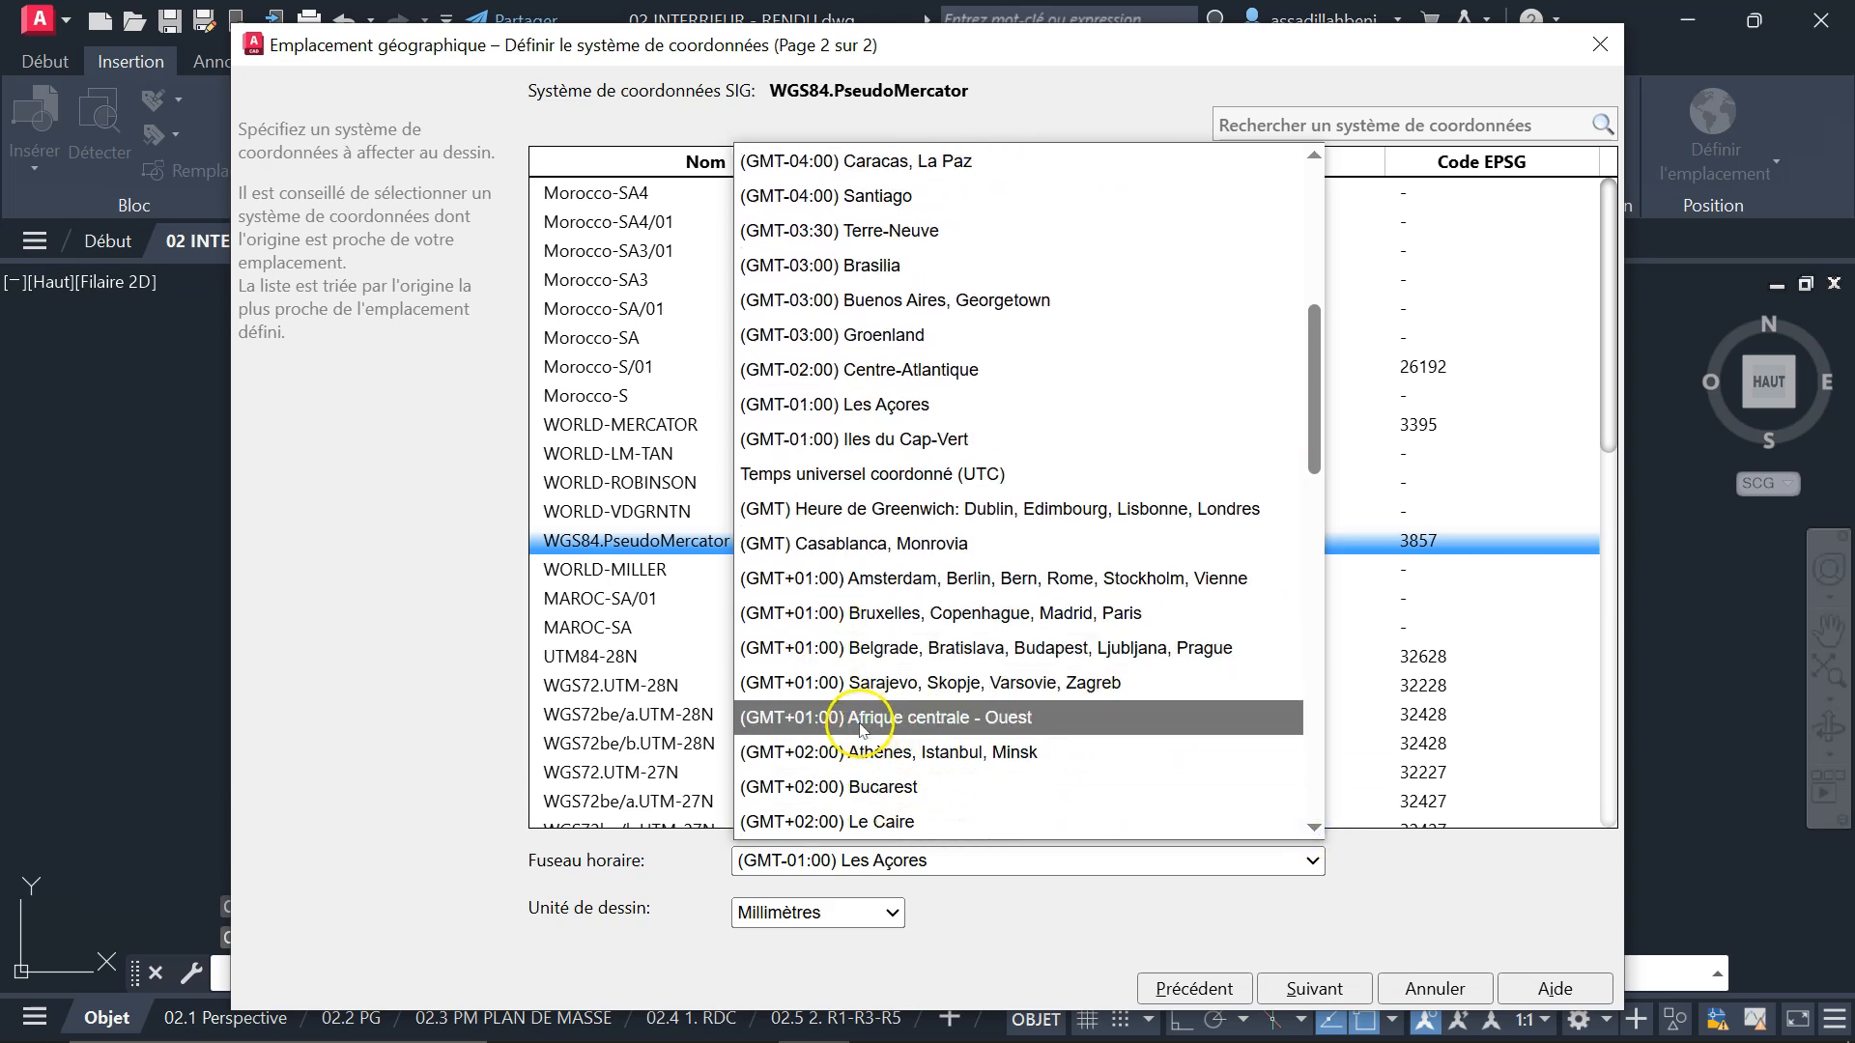
pyautogui.click(999, 729)
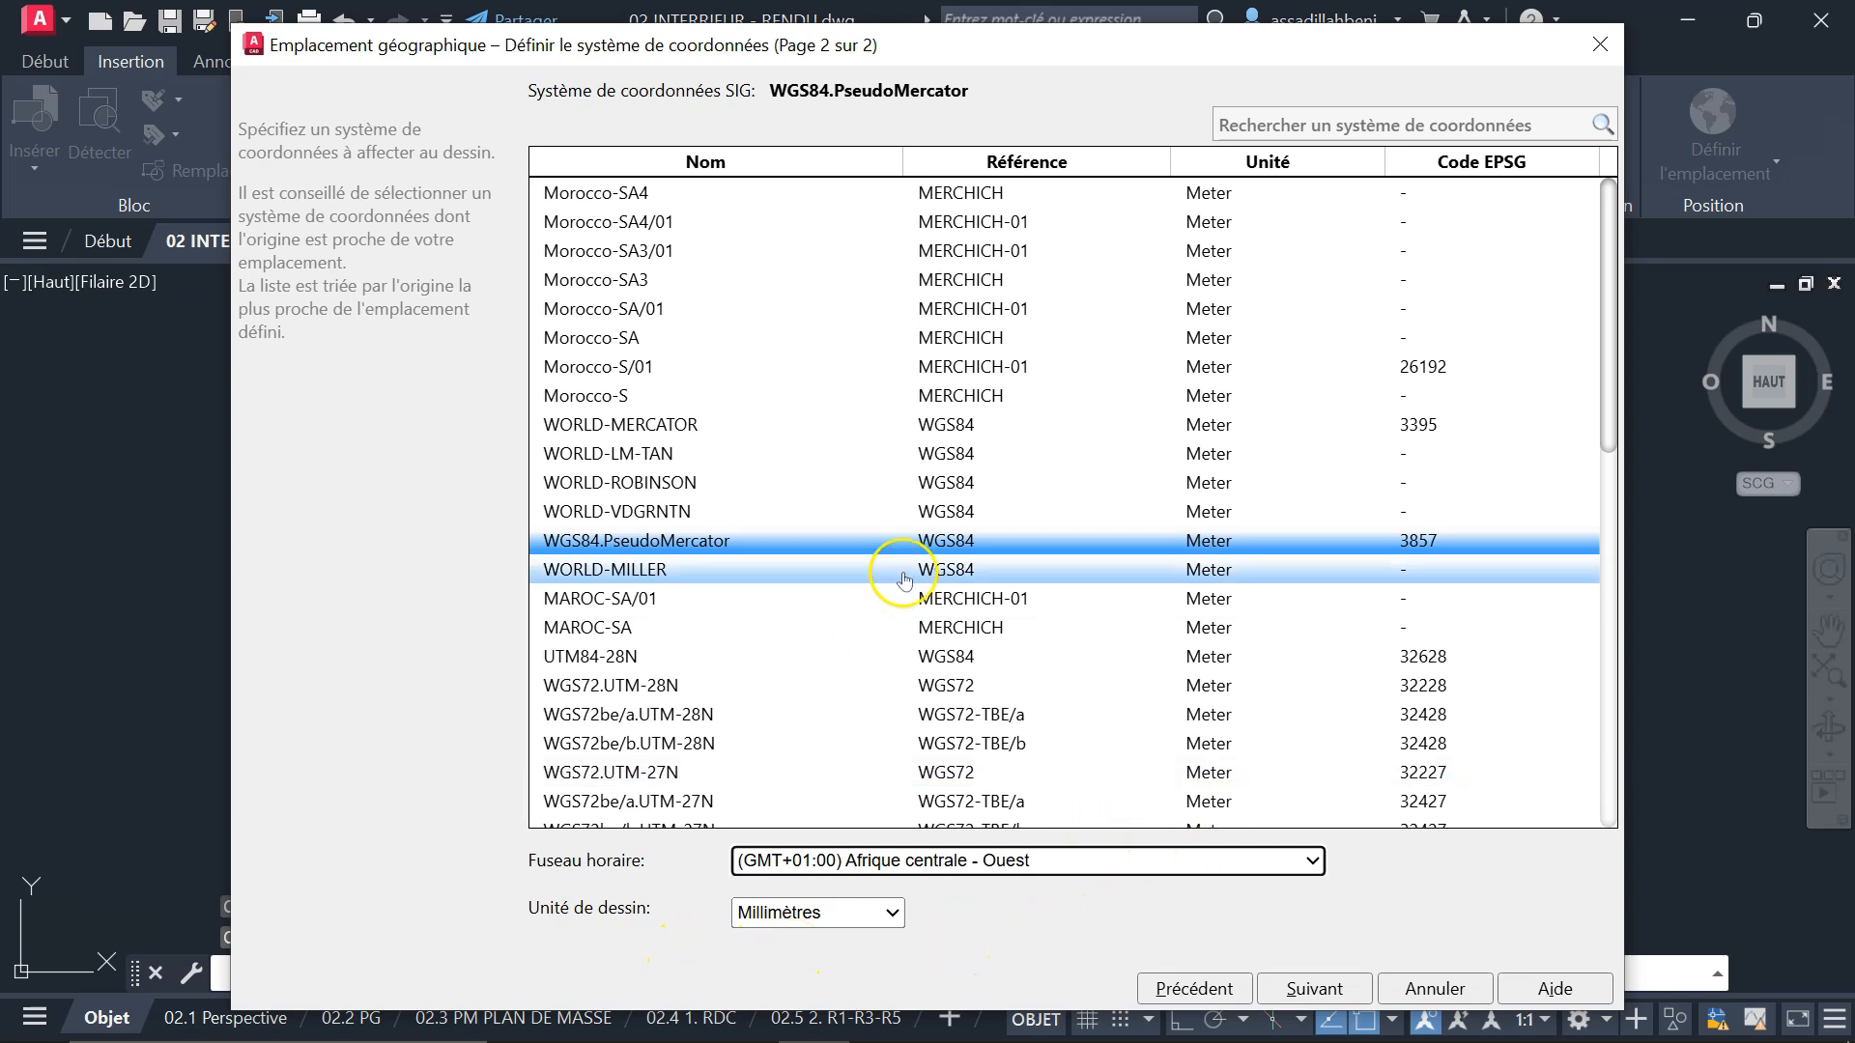
pyautogui.click(1317, 988)
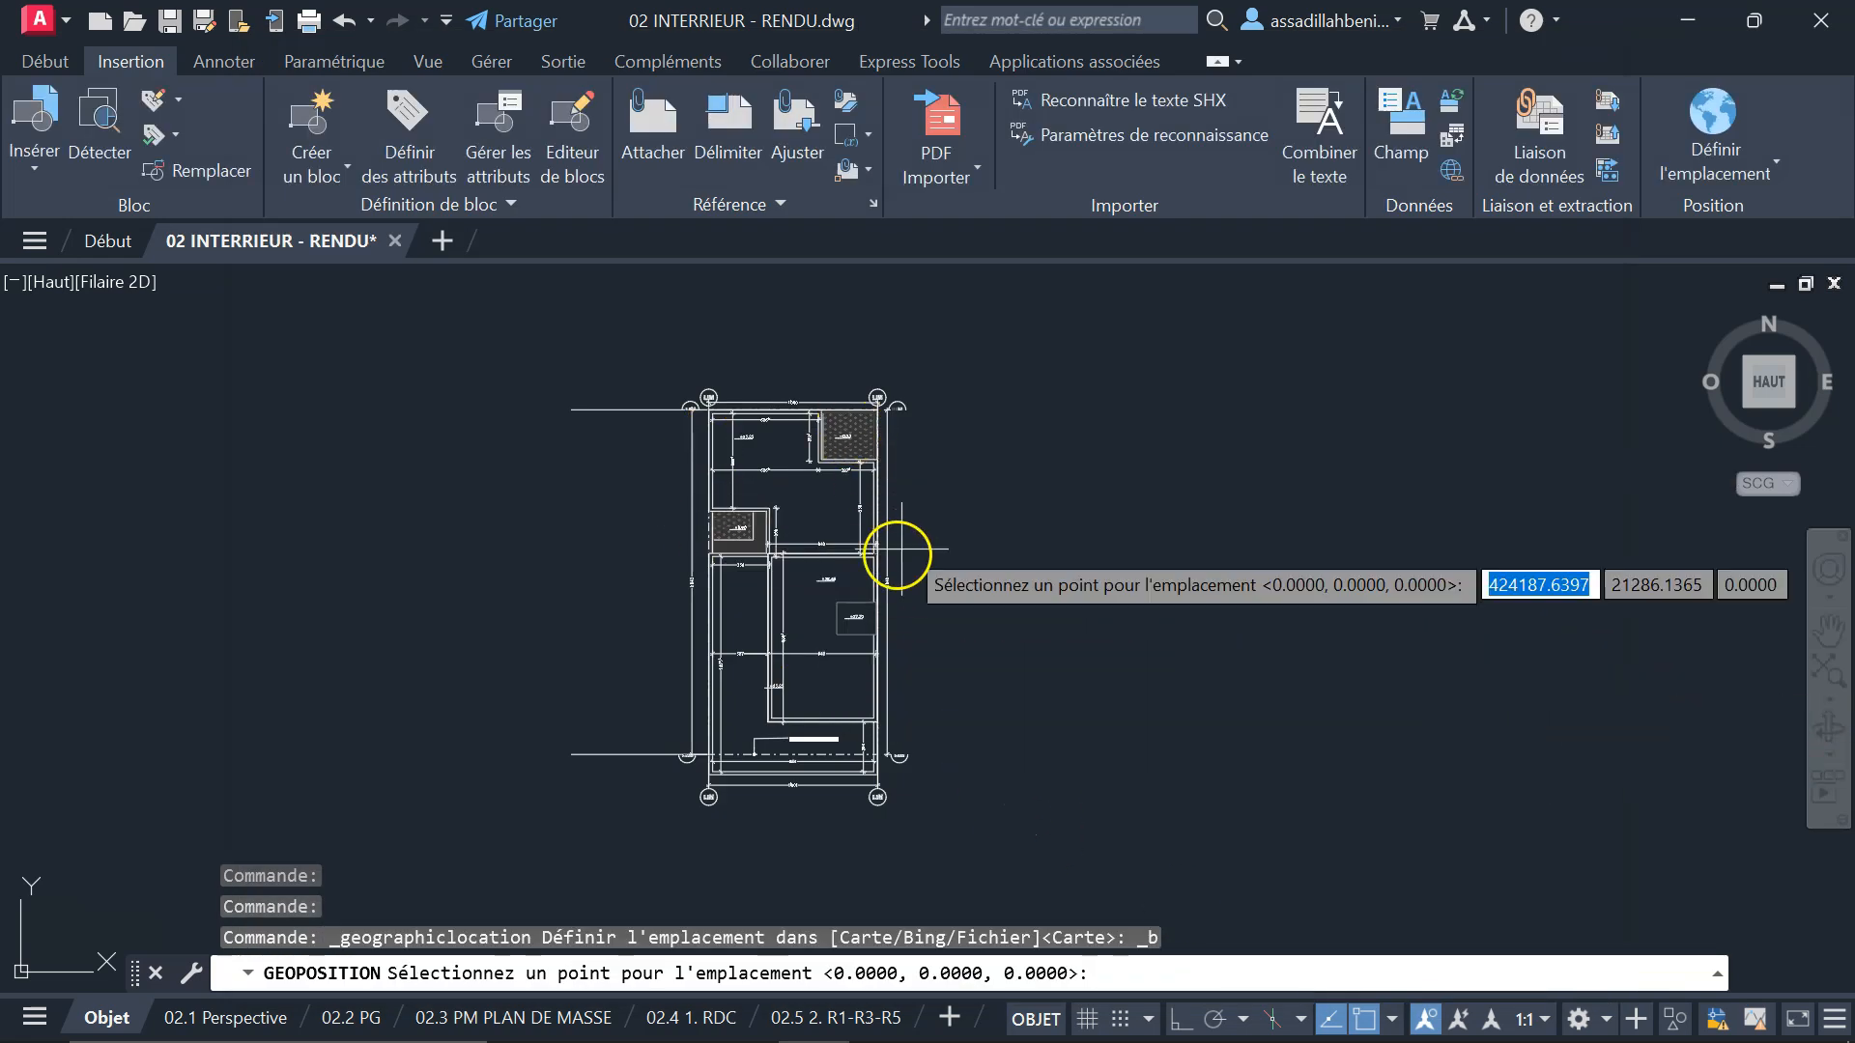
# - Pick the upper-left corner of the floor plan's outer outline as the geographic location point
pyautogui.scroll(4, 714, 404)
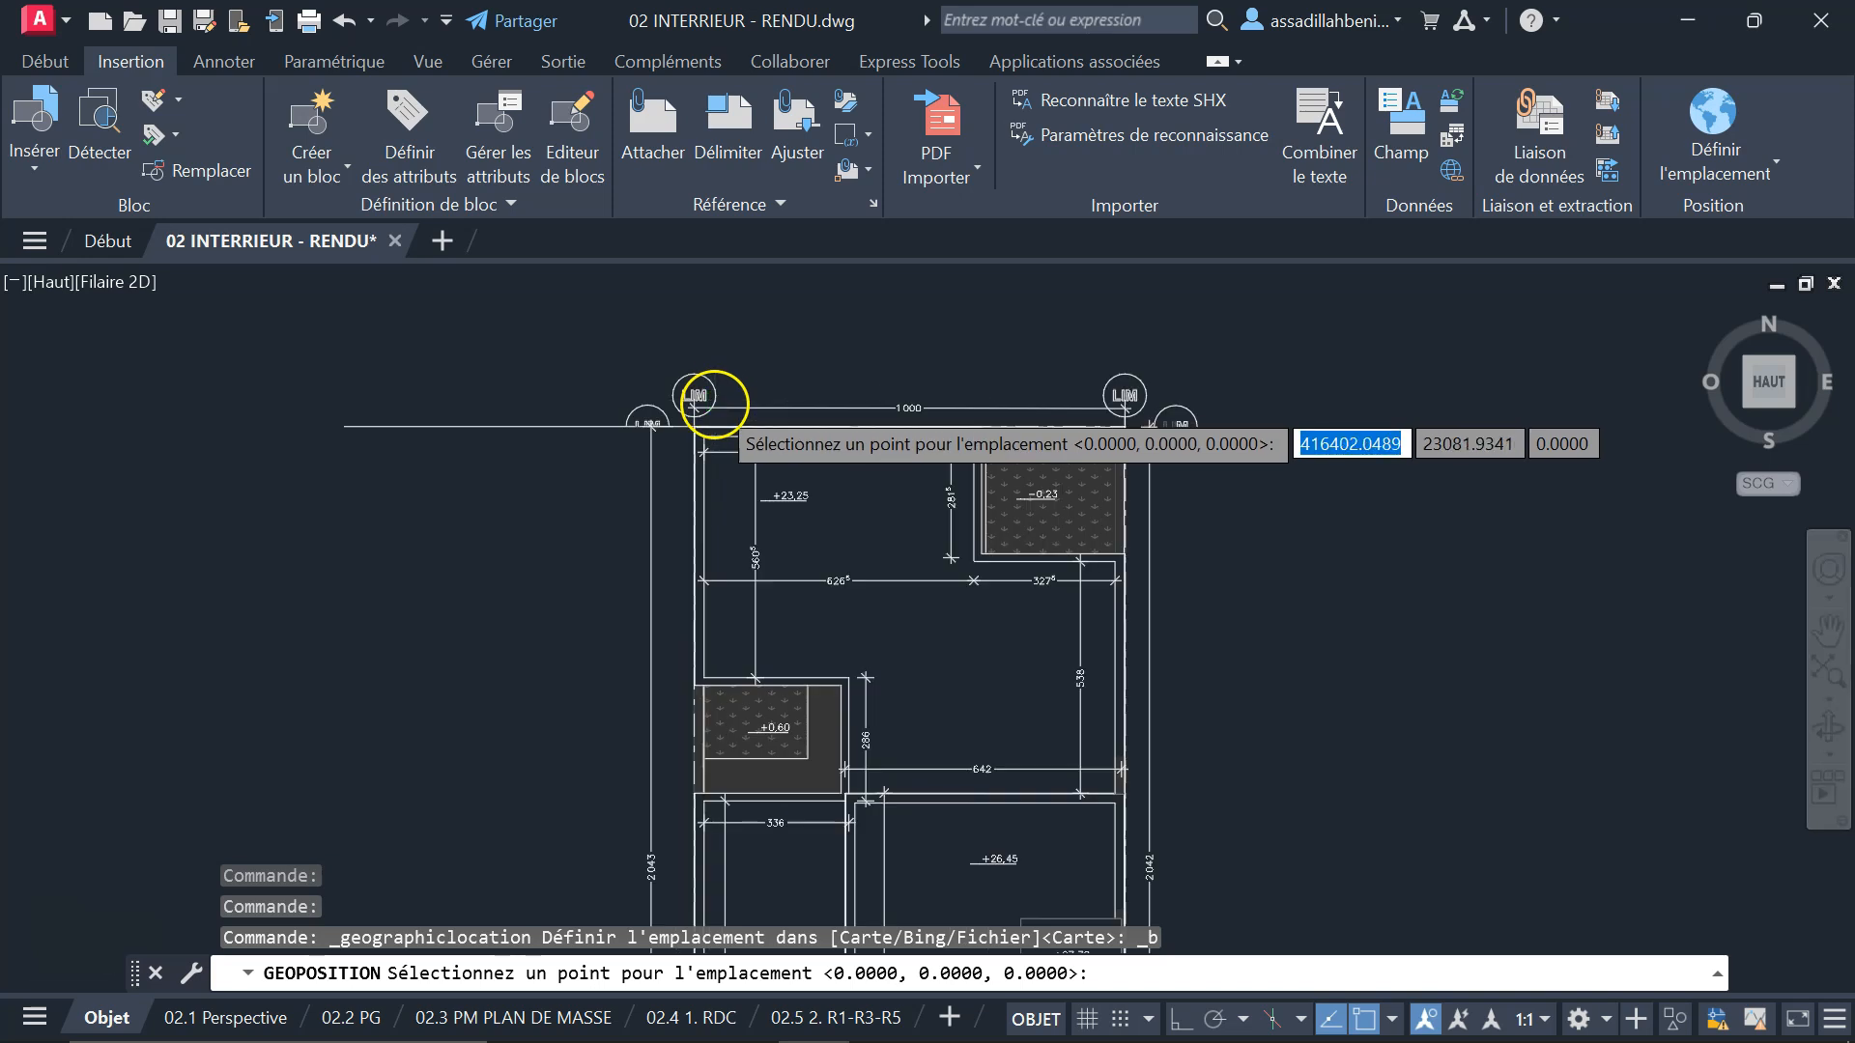
pyautogui.scroll(5, 676, 459)
pyautogui.scroll(3, 695, 333)
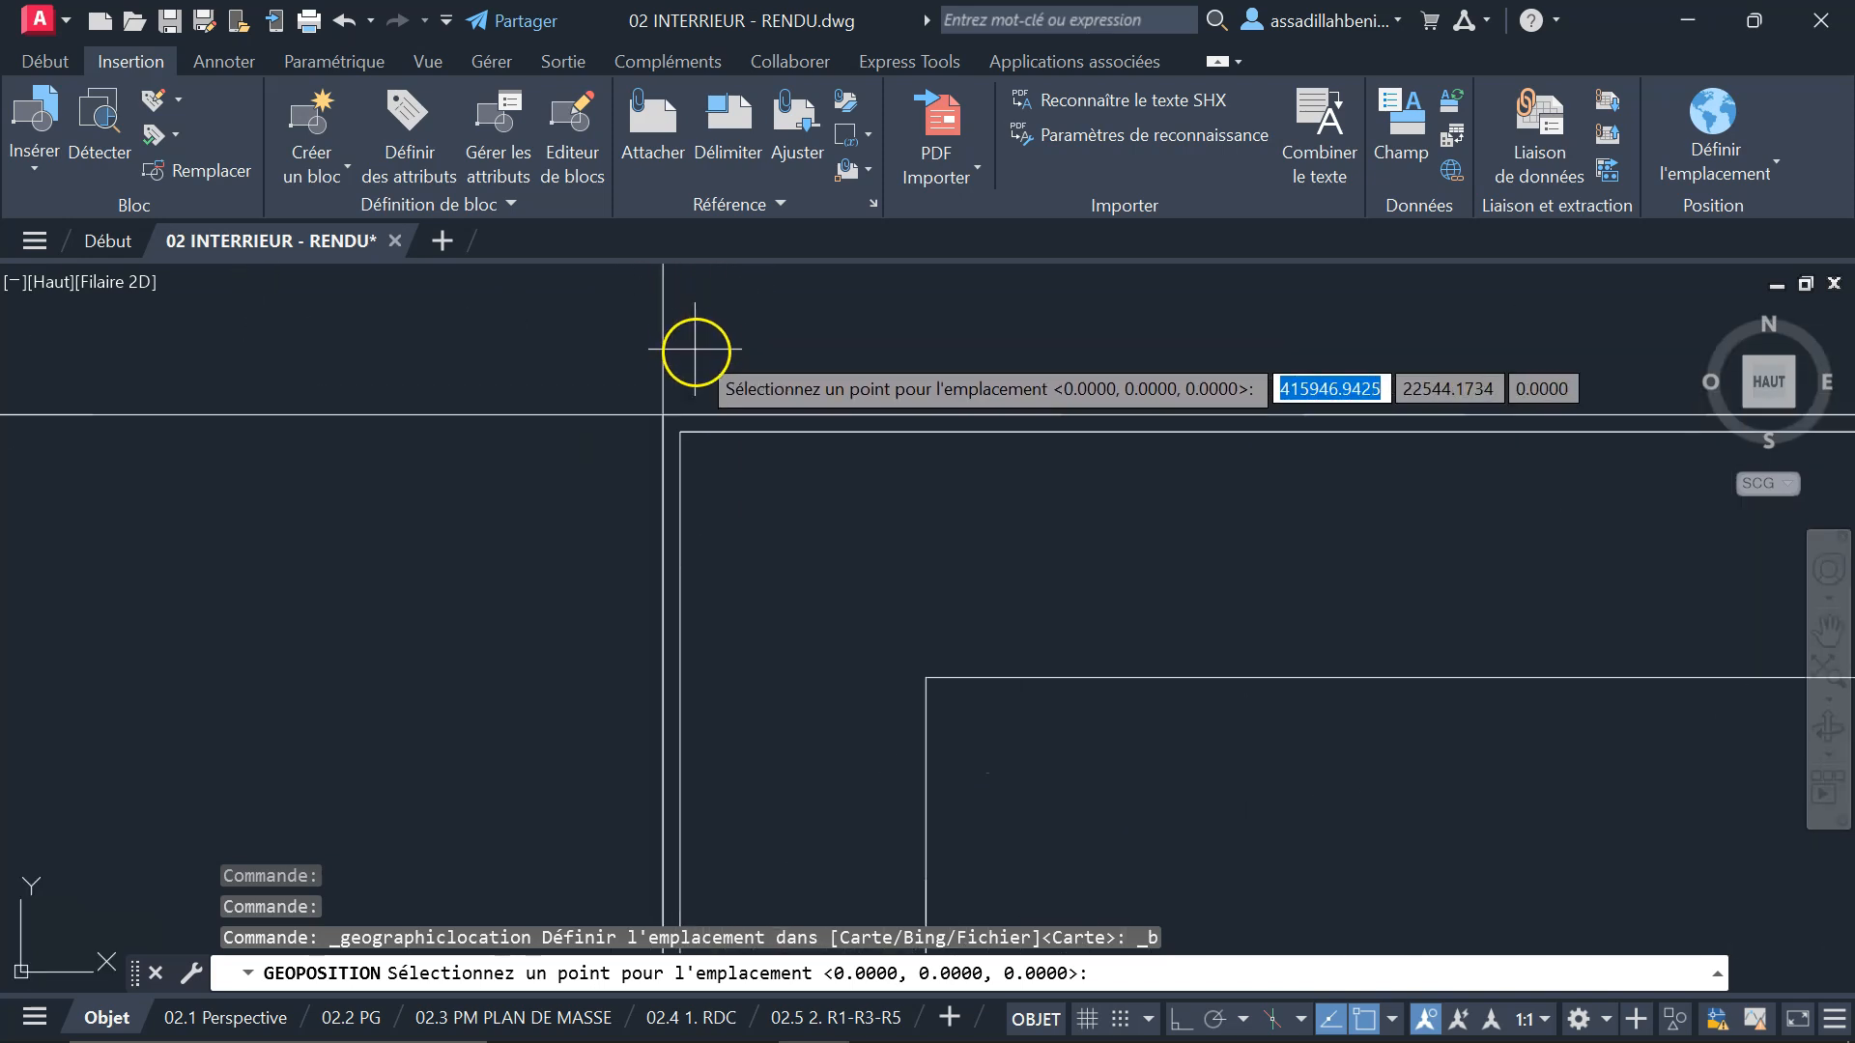
pyautogui.click(680, 431)
# - Set the north direction angle to -25 so the plan is oriented on the aerial map
pyautogui.scroll(-3, 509, 415)
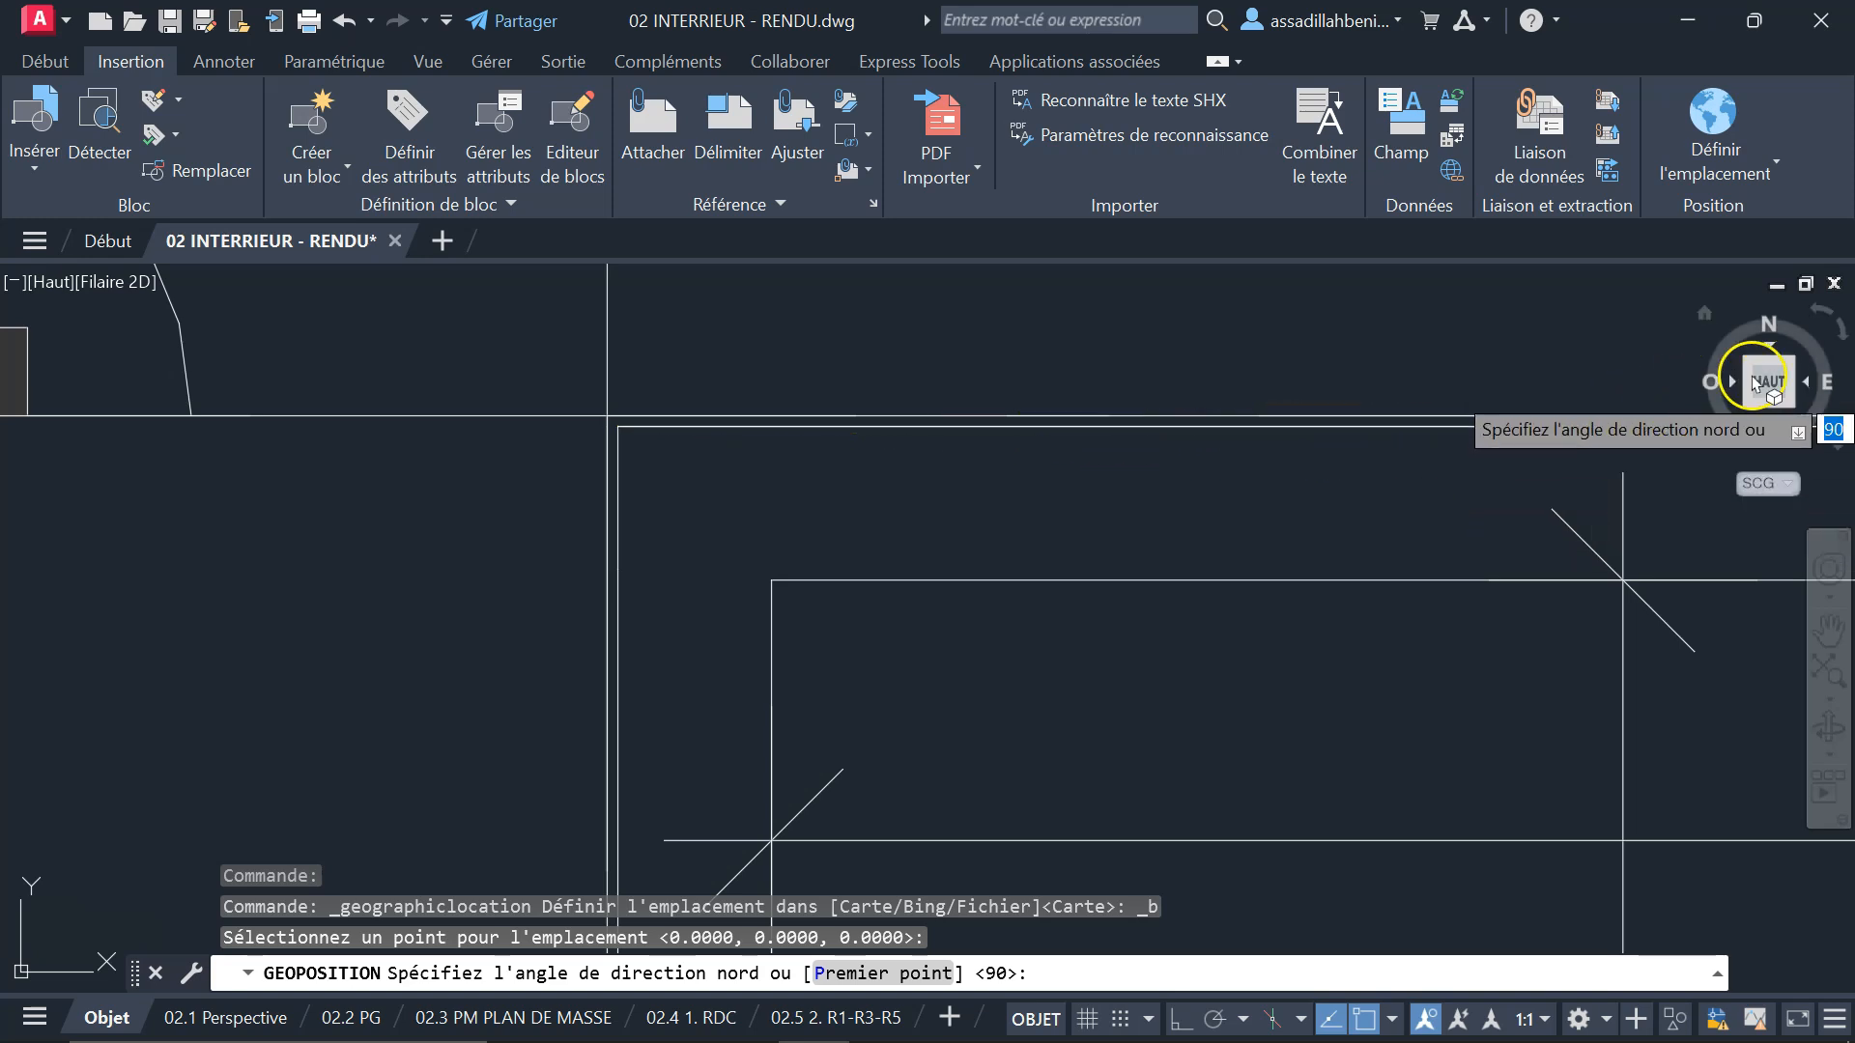
pyautogui.scroll(-5, 850, 489)
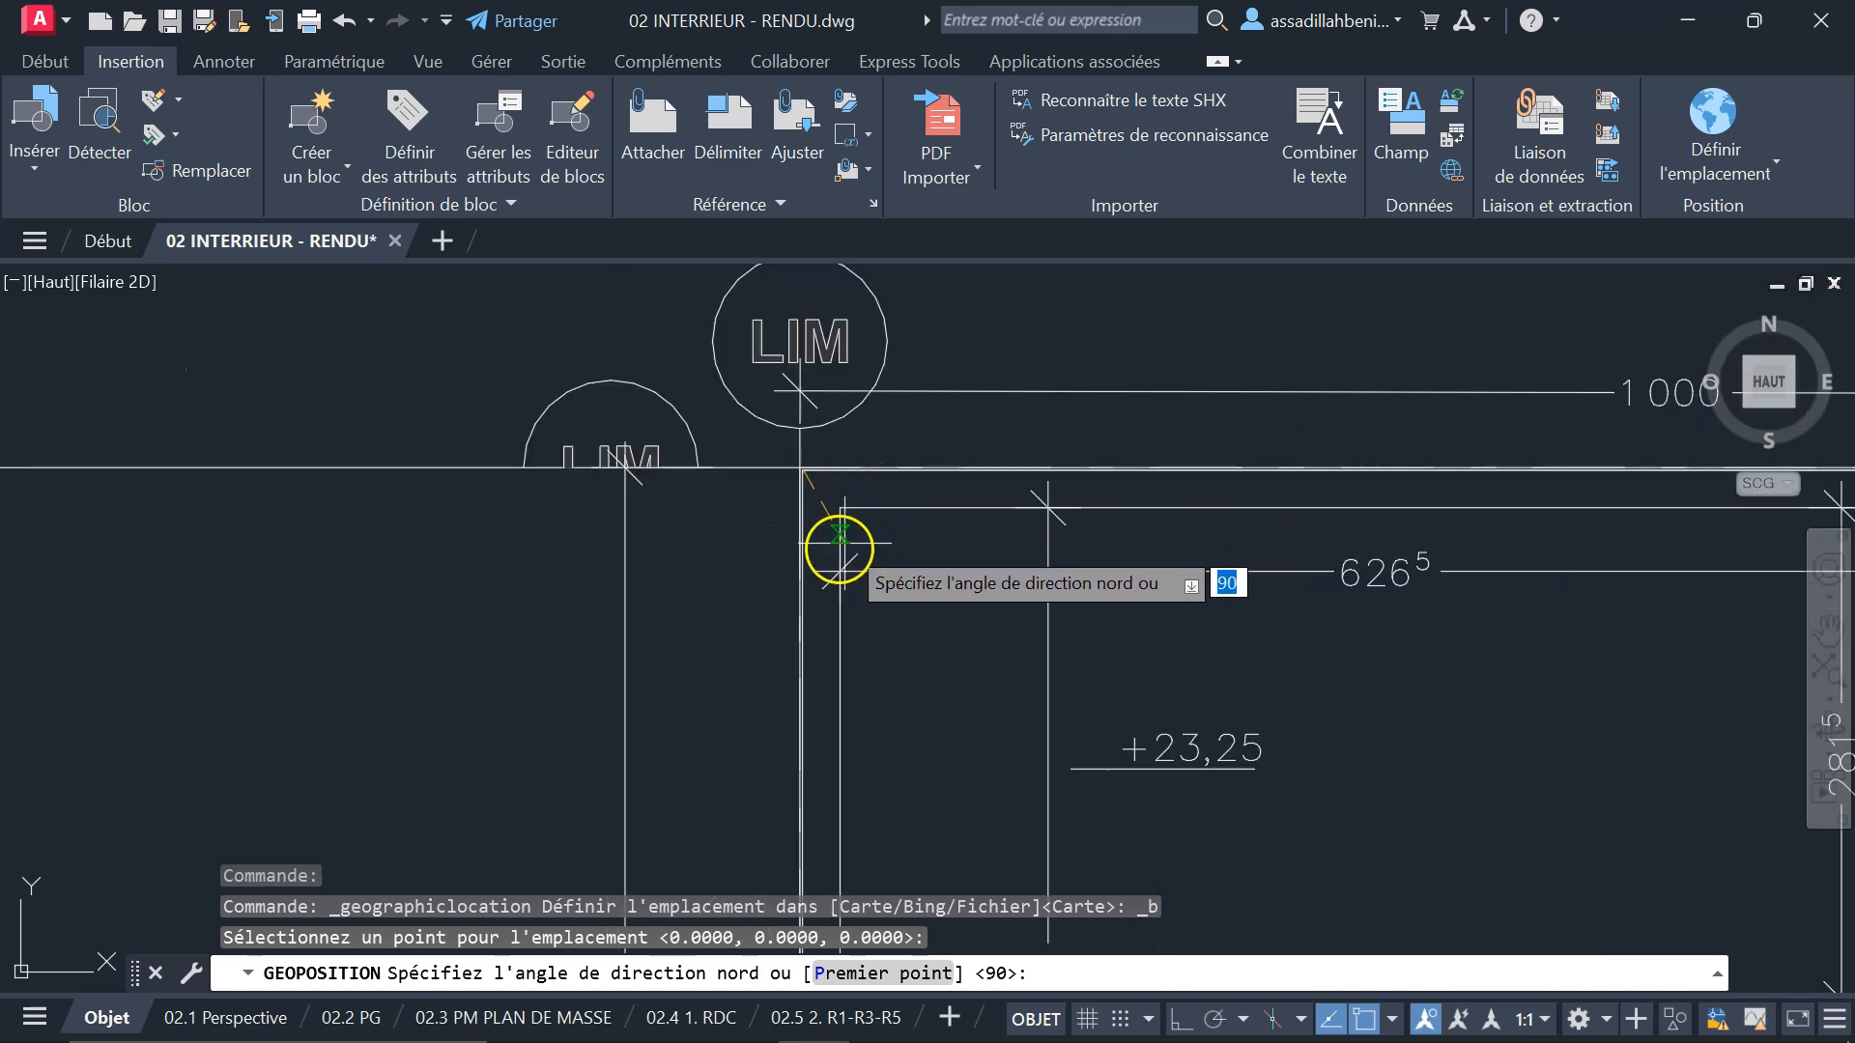
pyautogui.scroll(-3, 828, 547)
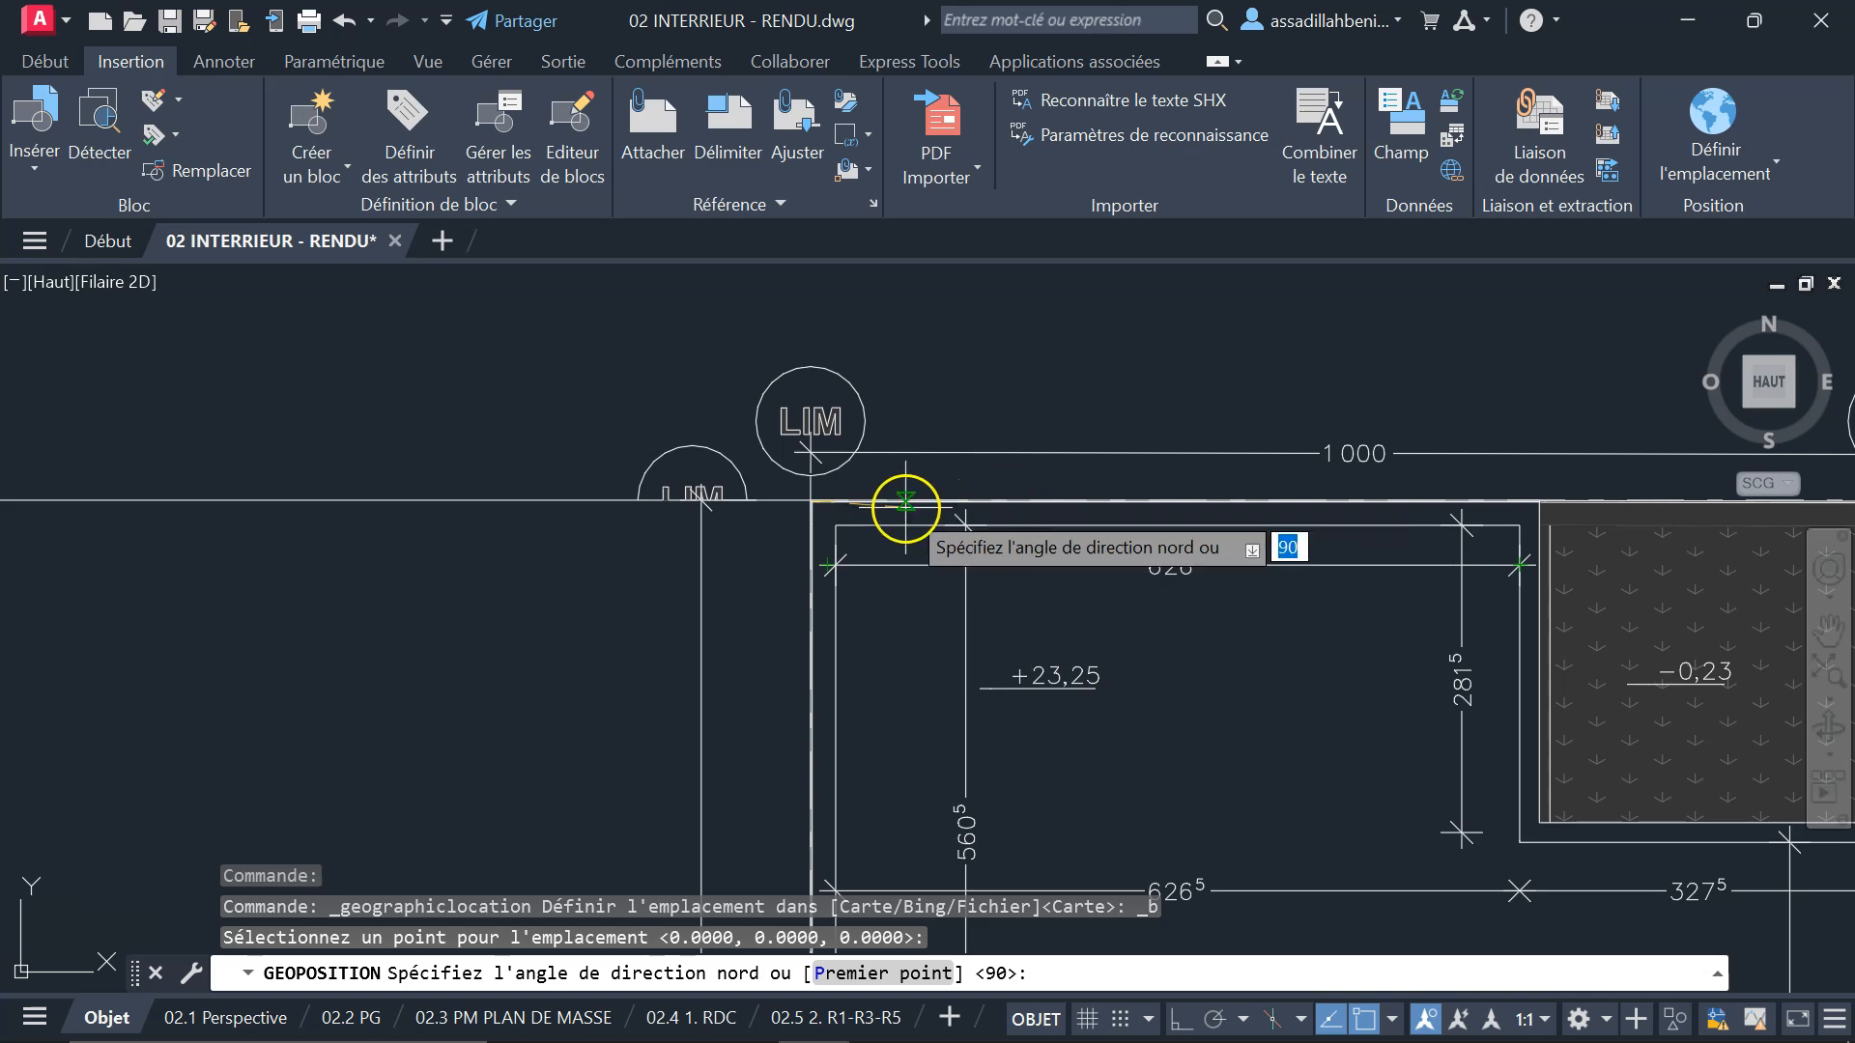
pyautogui.scroll(-4, 903, 510)
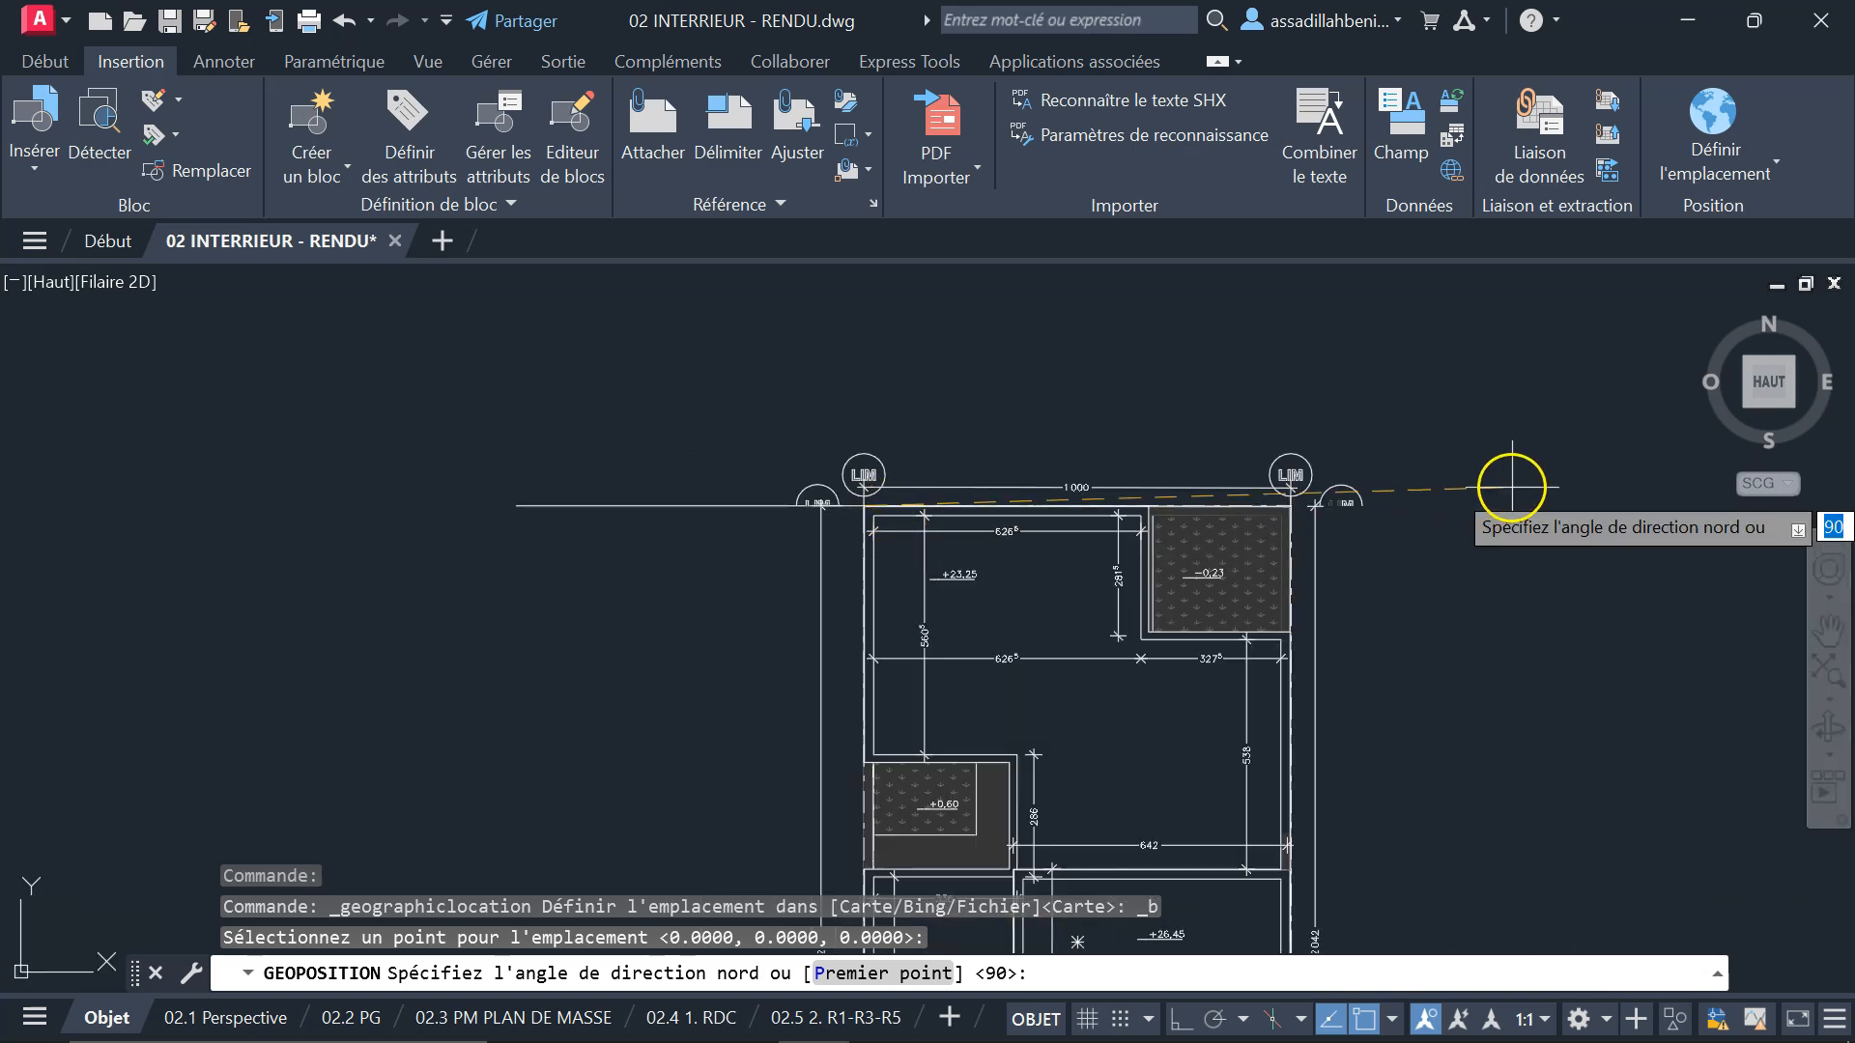
pyautogui.scroll(2, 1505, 486)
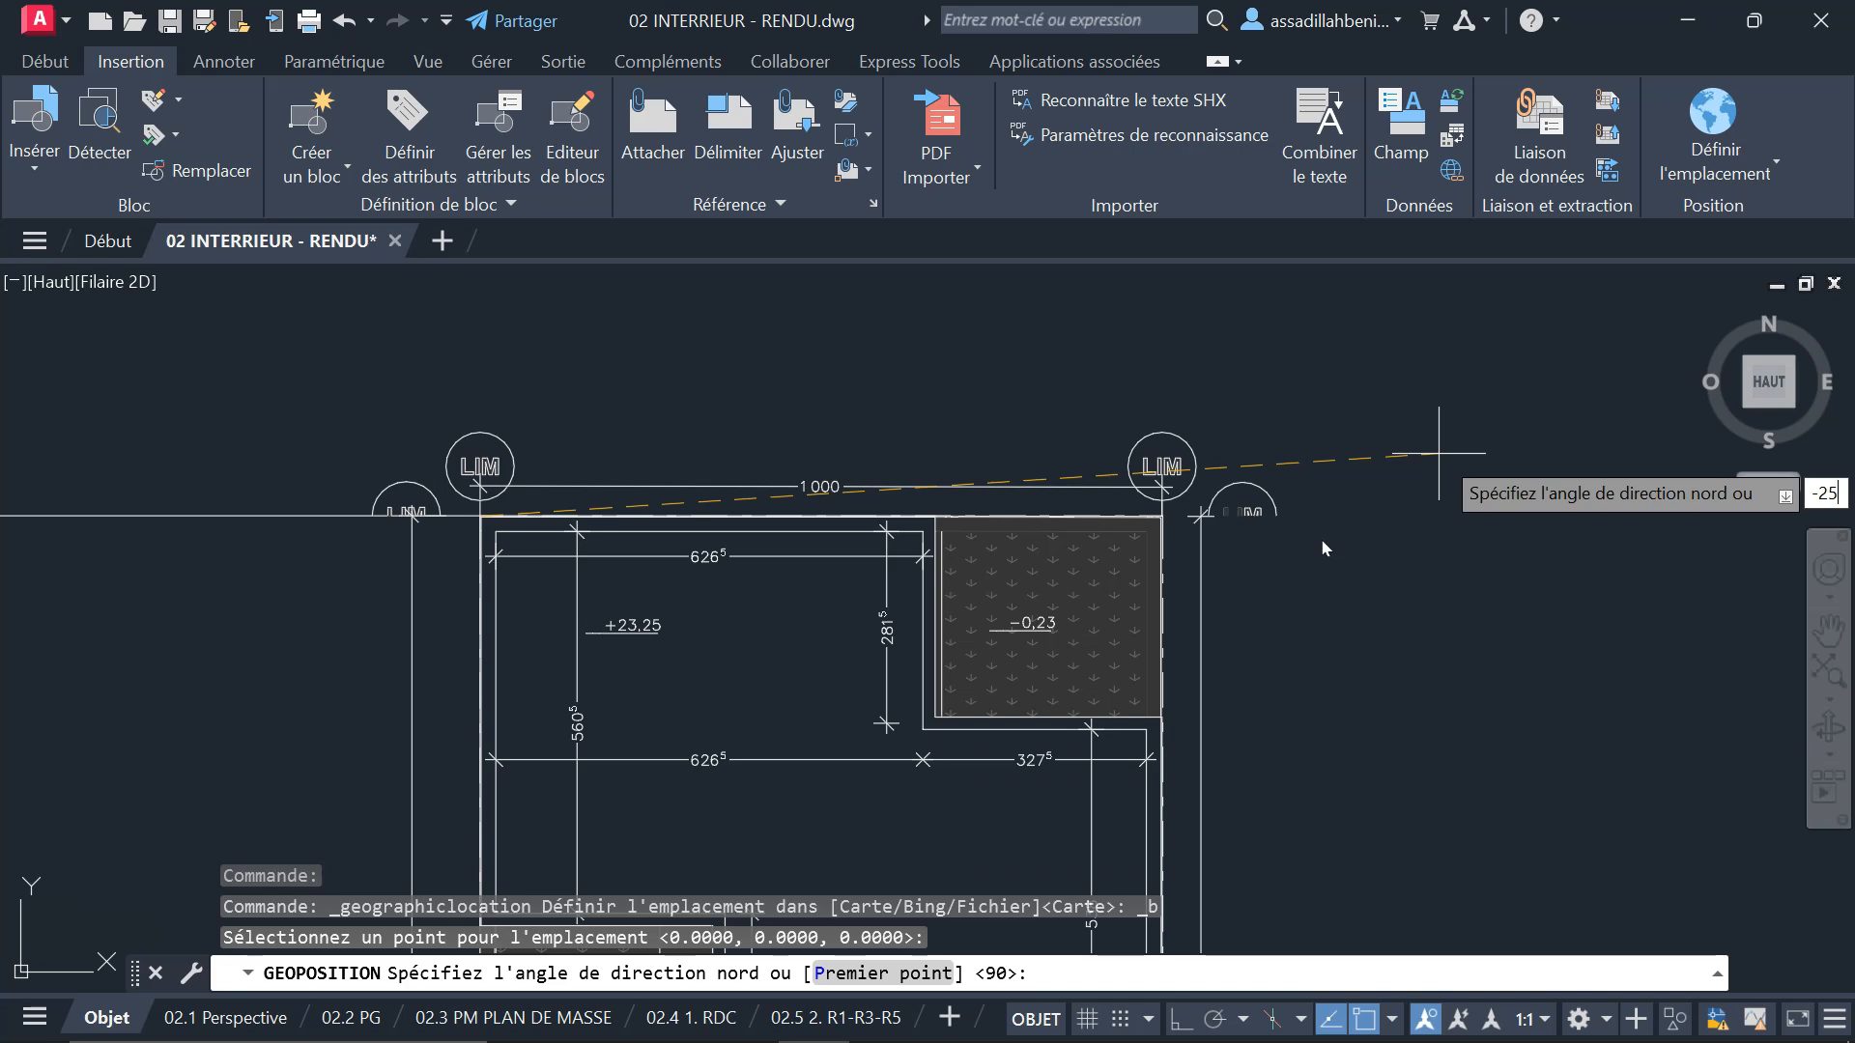
pyautogui.press('Return')
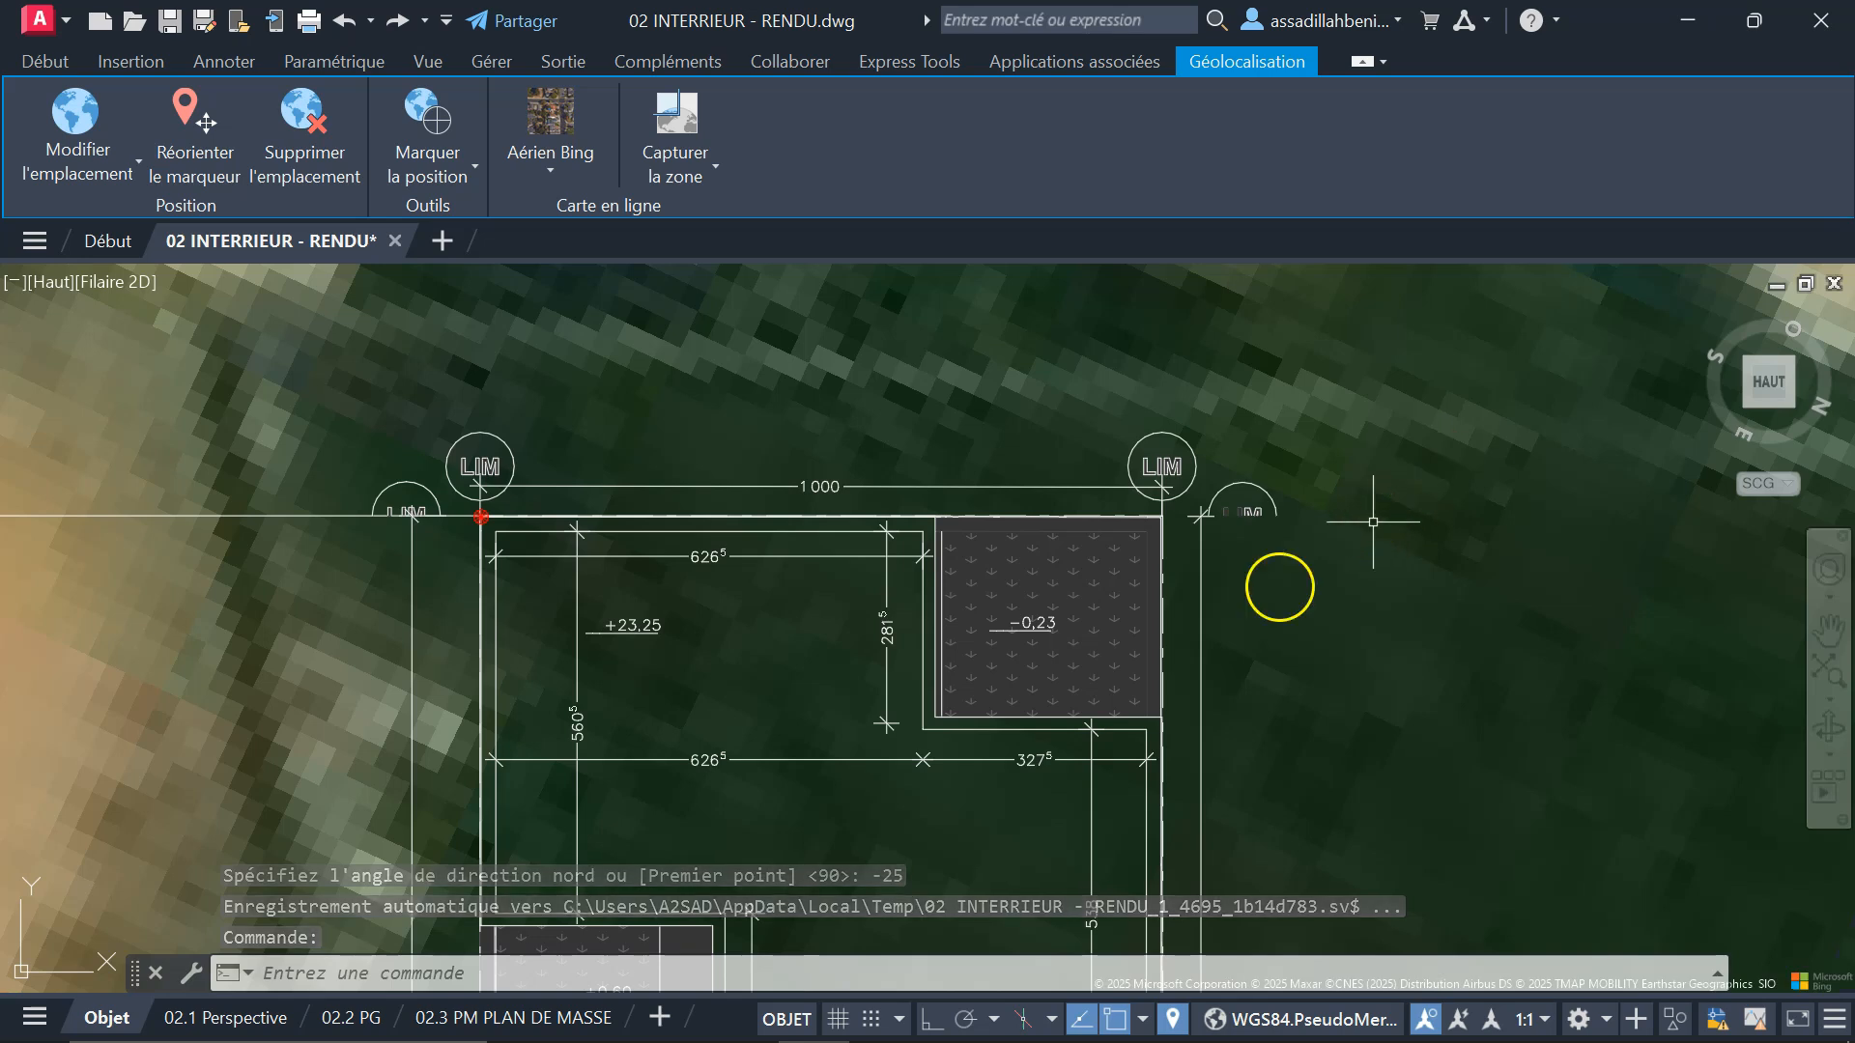
pyautogui.scroll(-2, 963, 492)
pyautogui.scroll(-3, 960, 498)
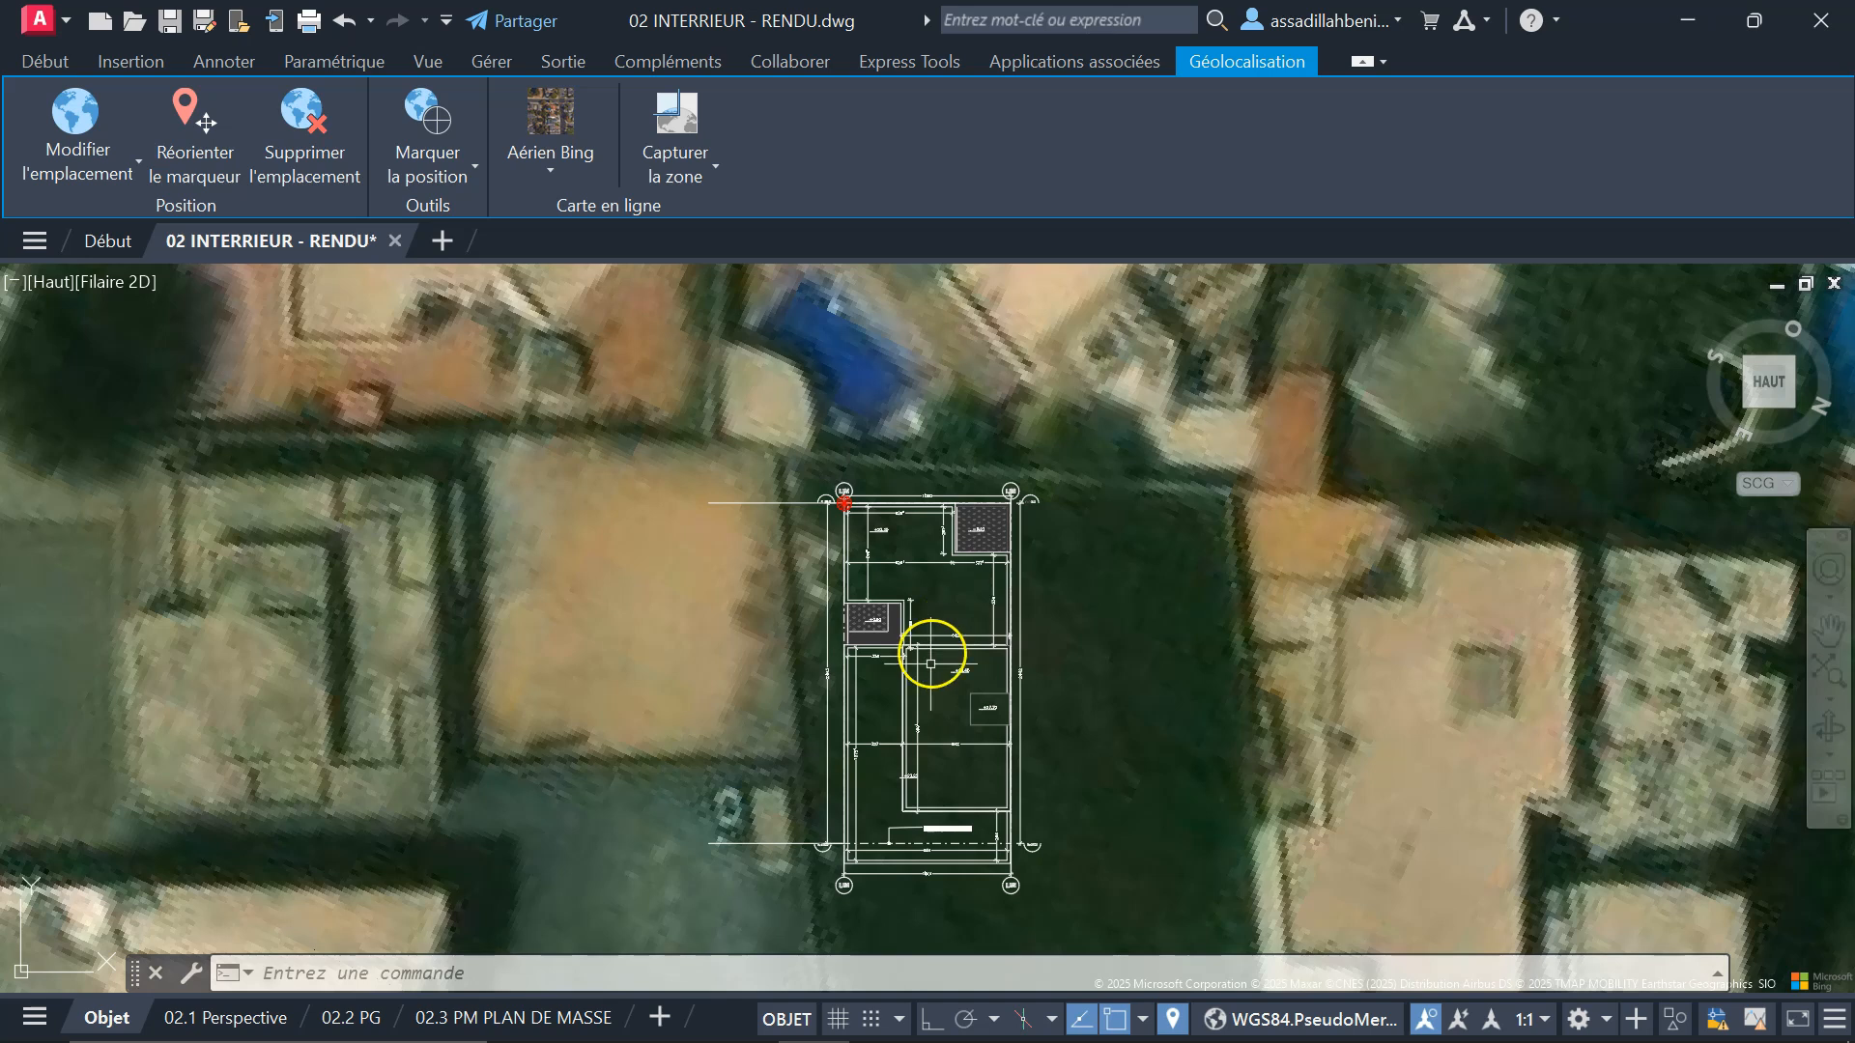
pyautogui.scroll(-3, 877, 563)
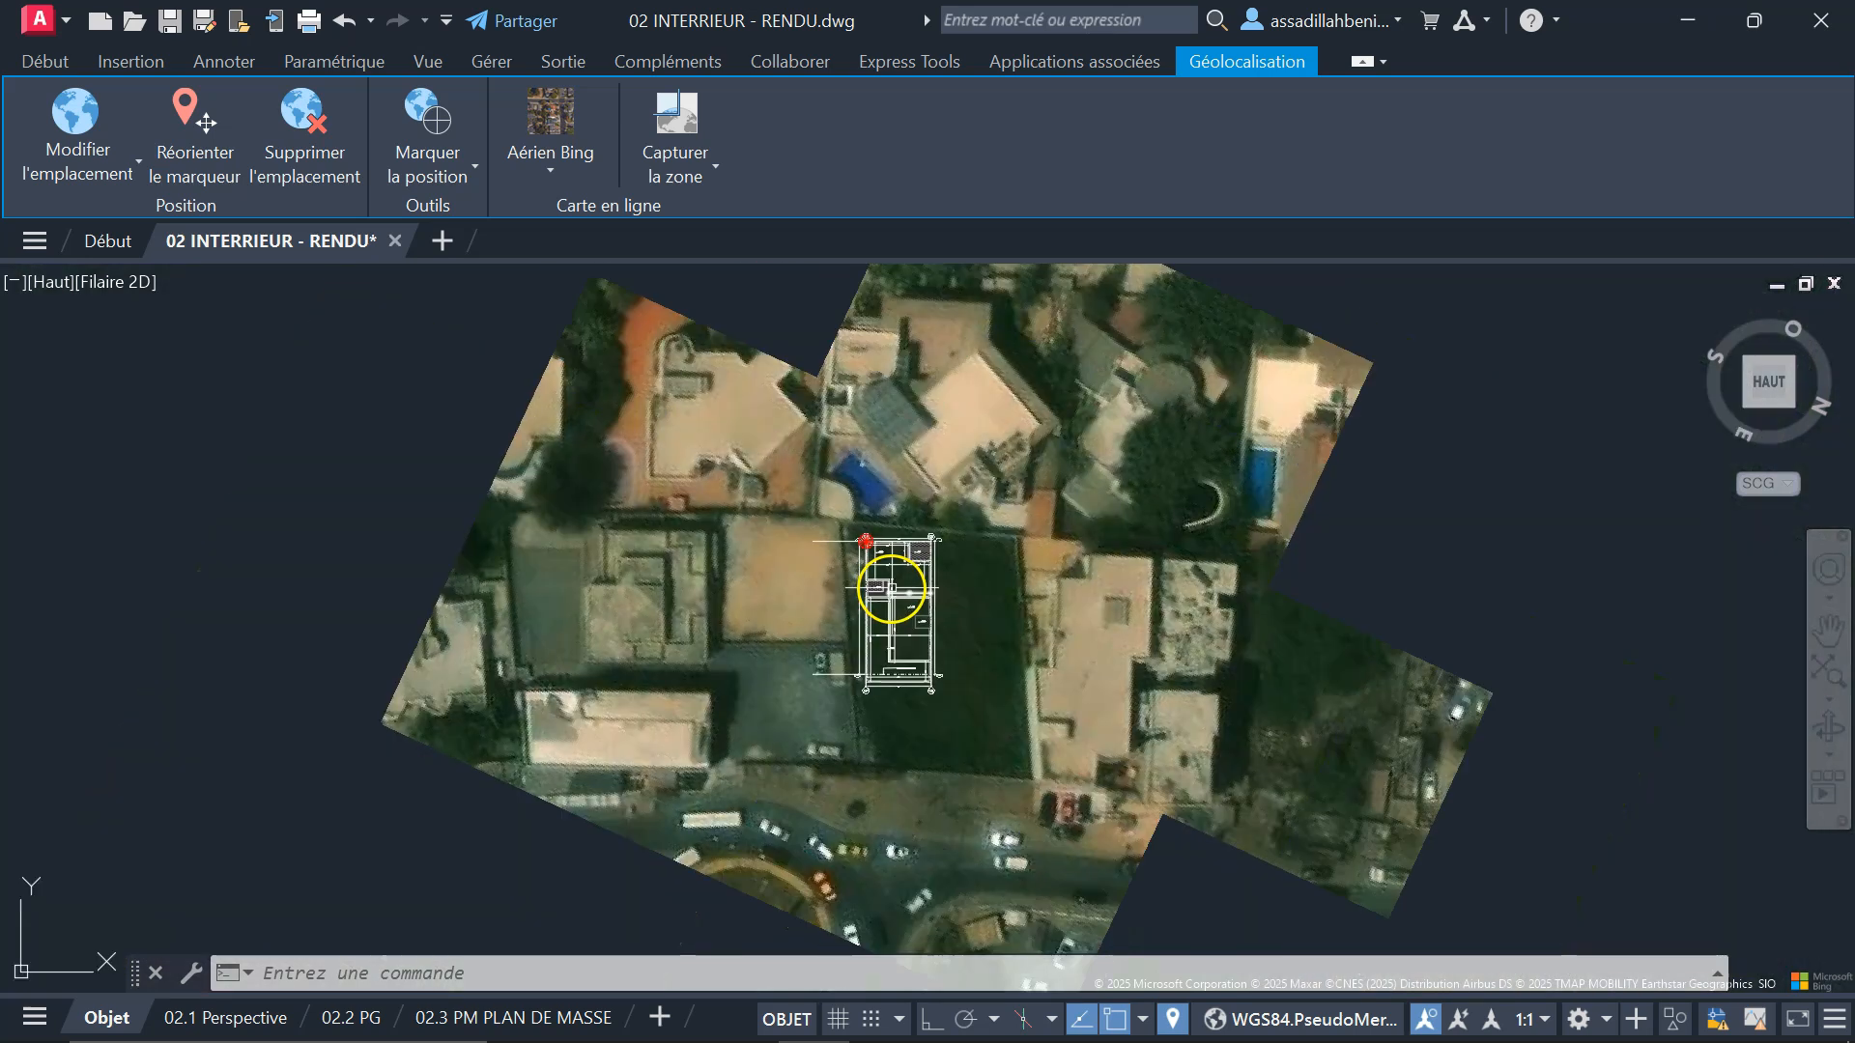
# - Try to reorient the geographic marker, keeping it at the plan's upper-left corner and picking a new north direction on the map
pyautogui.scroll(4, 891, 588)
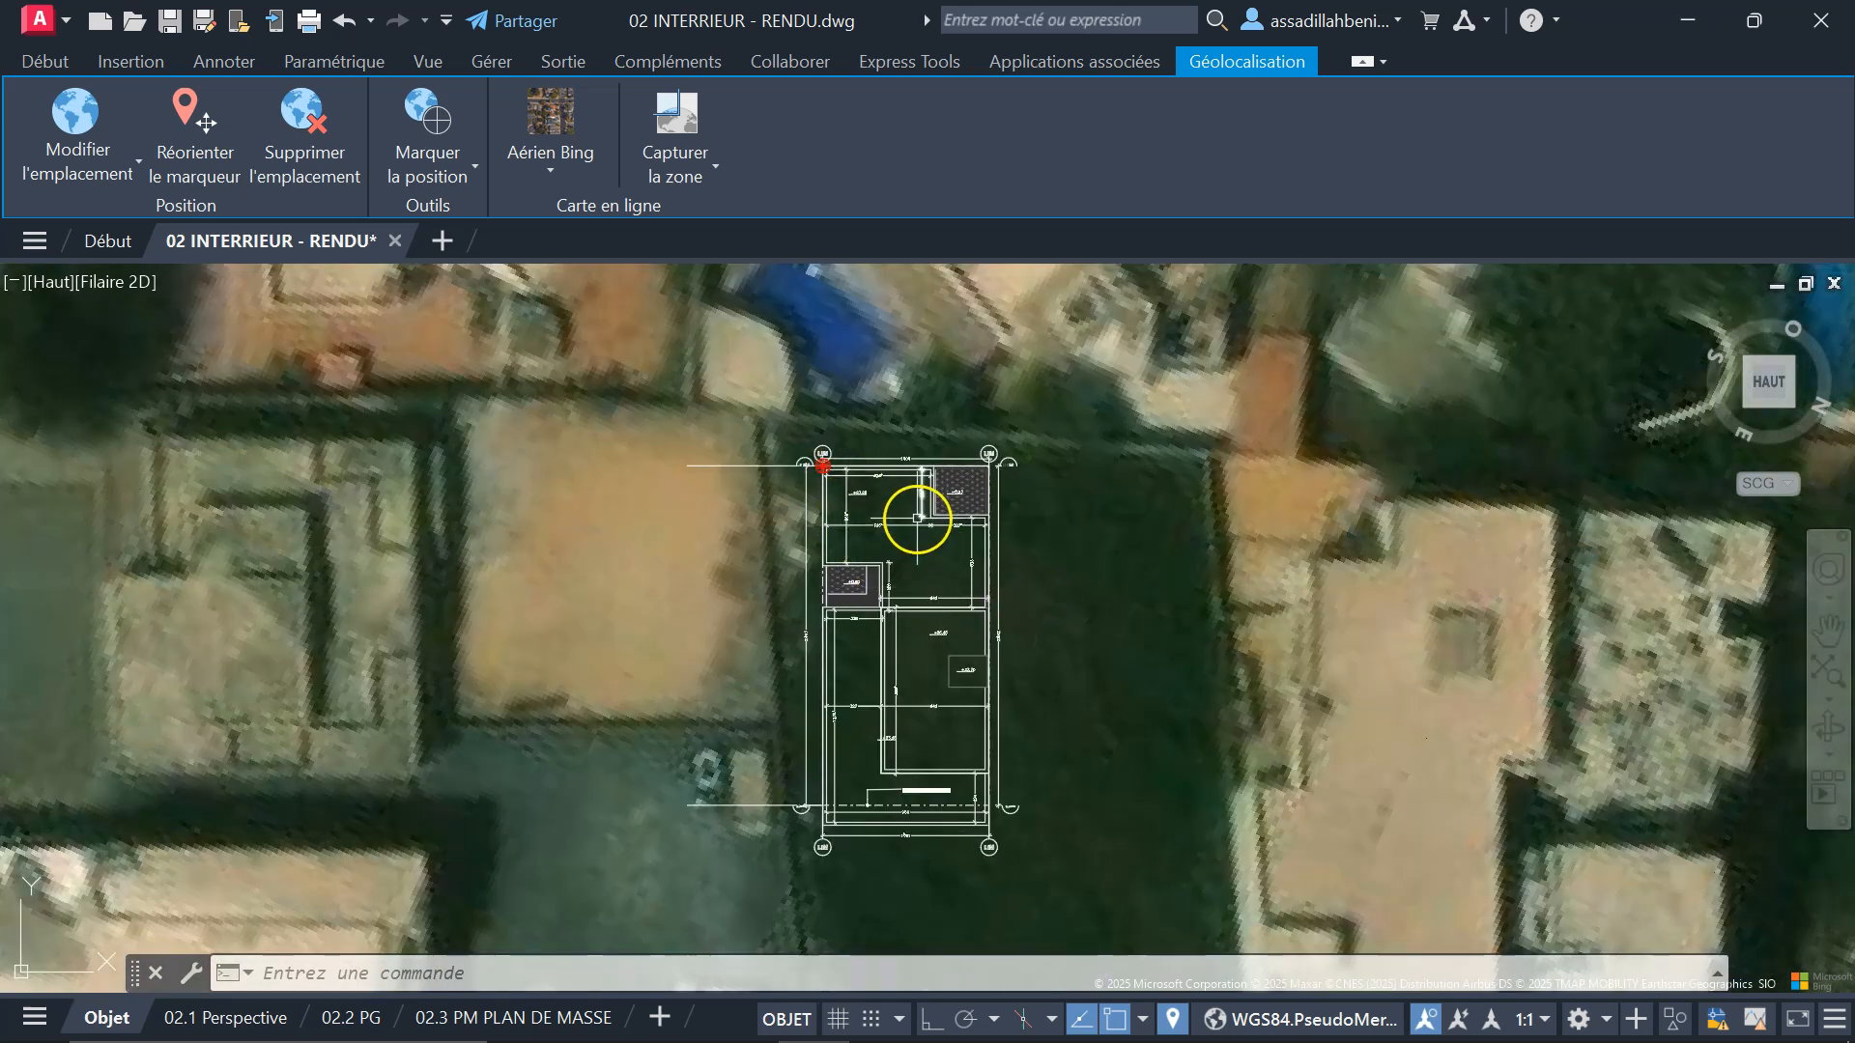
pyautogui.scroll(6, 857, 475)
pyautogui.scroll(-2, 725, 439)
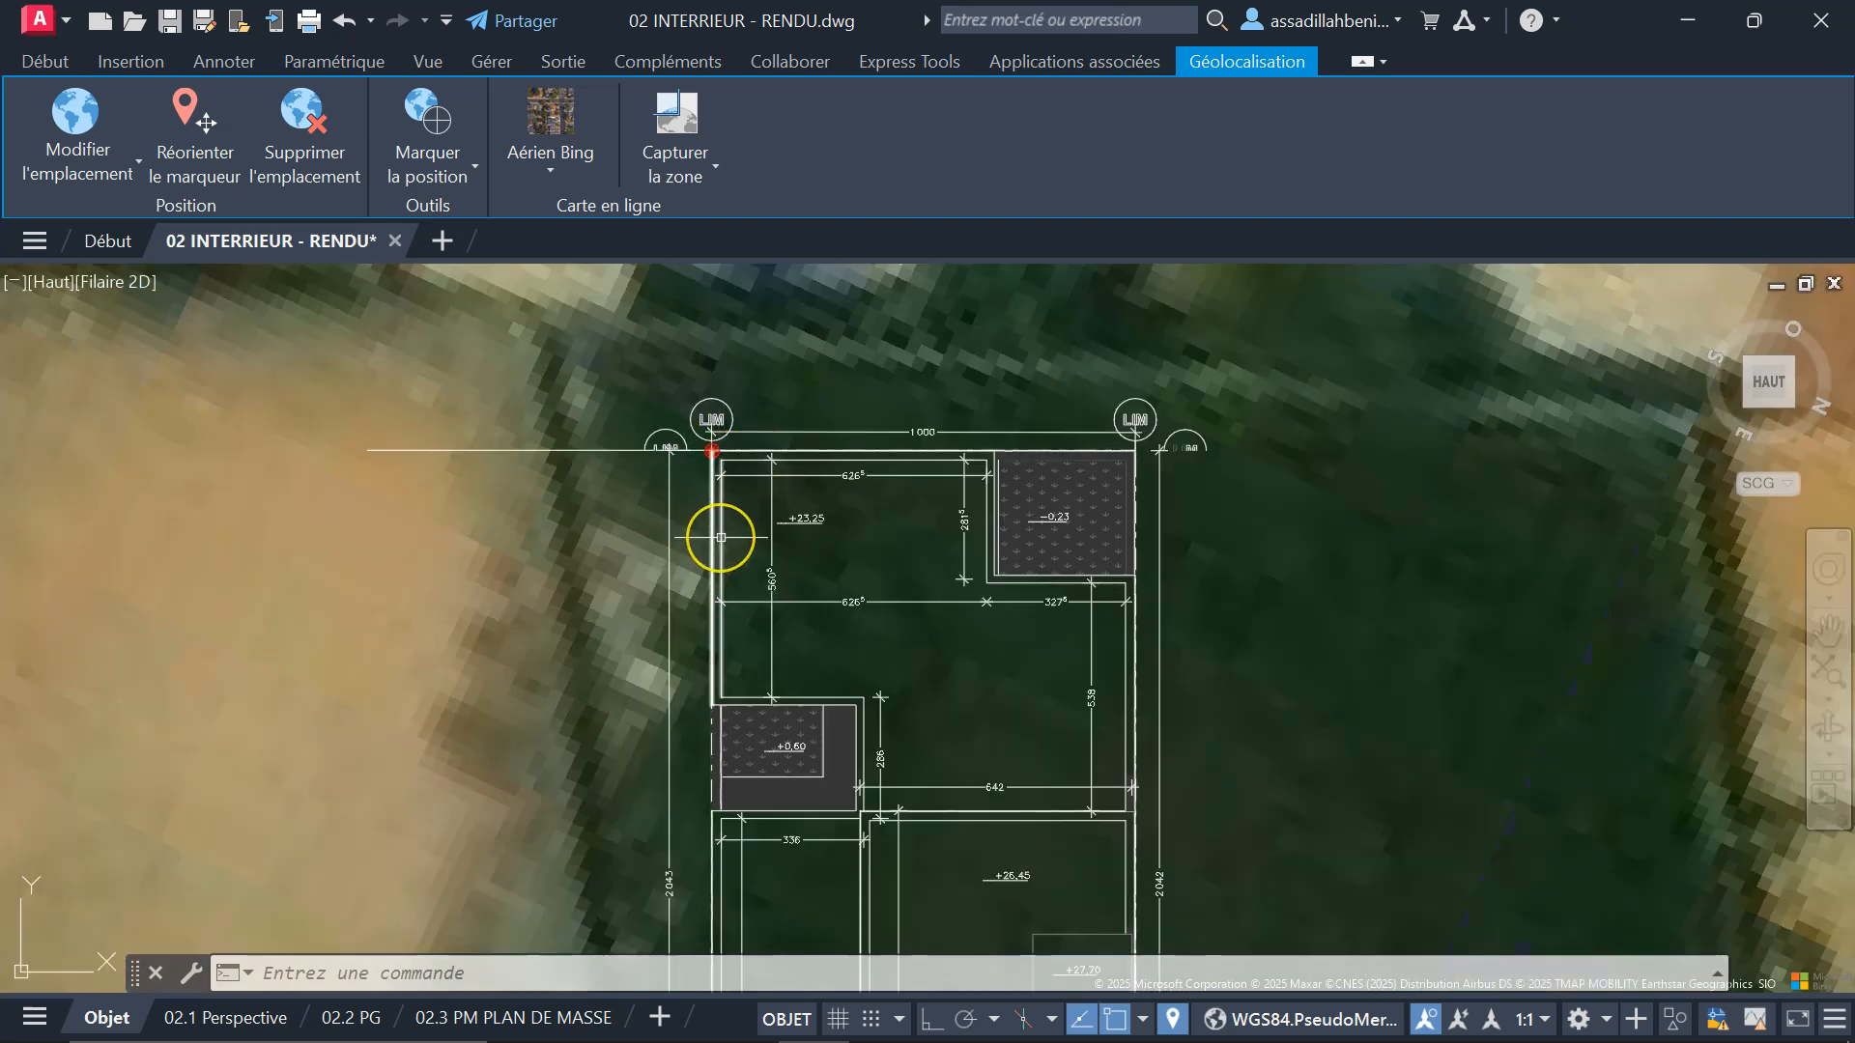
pyautogui.moveTo(721, 537)
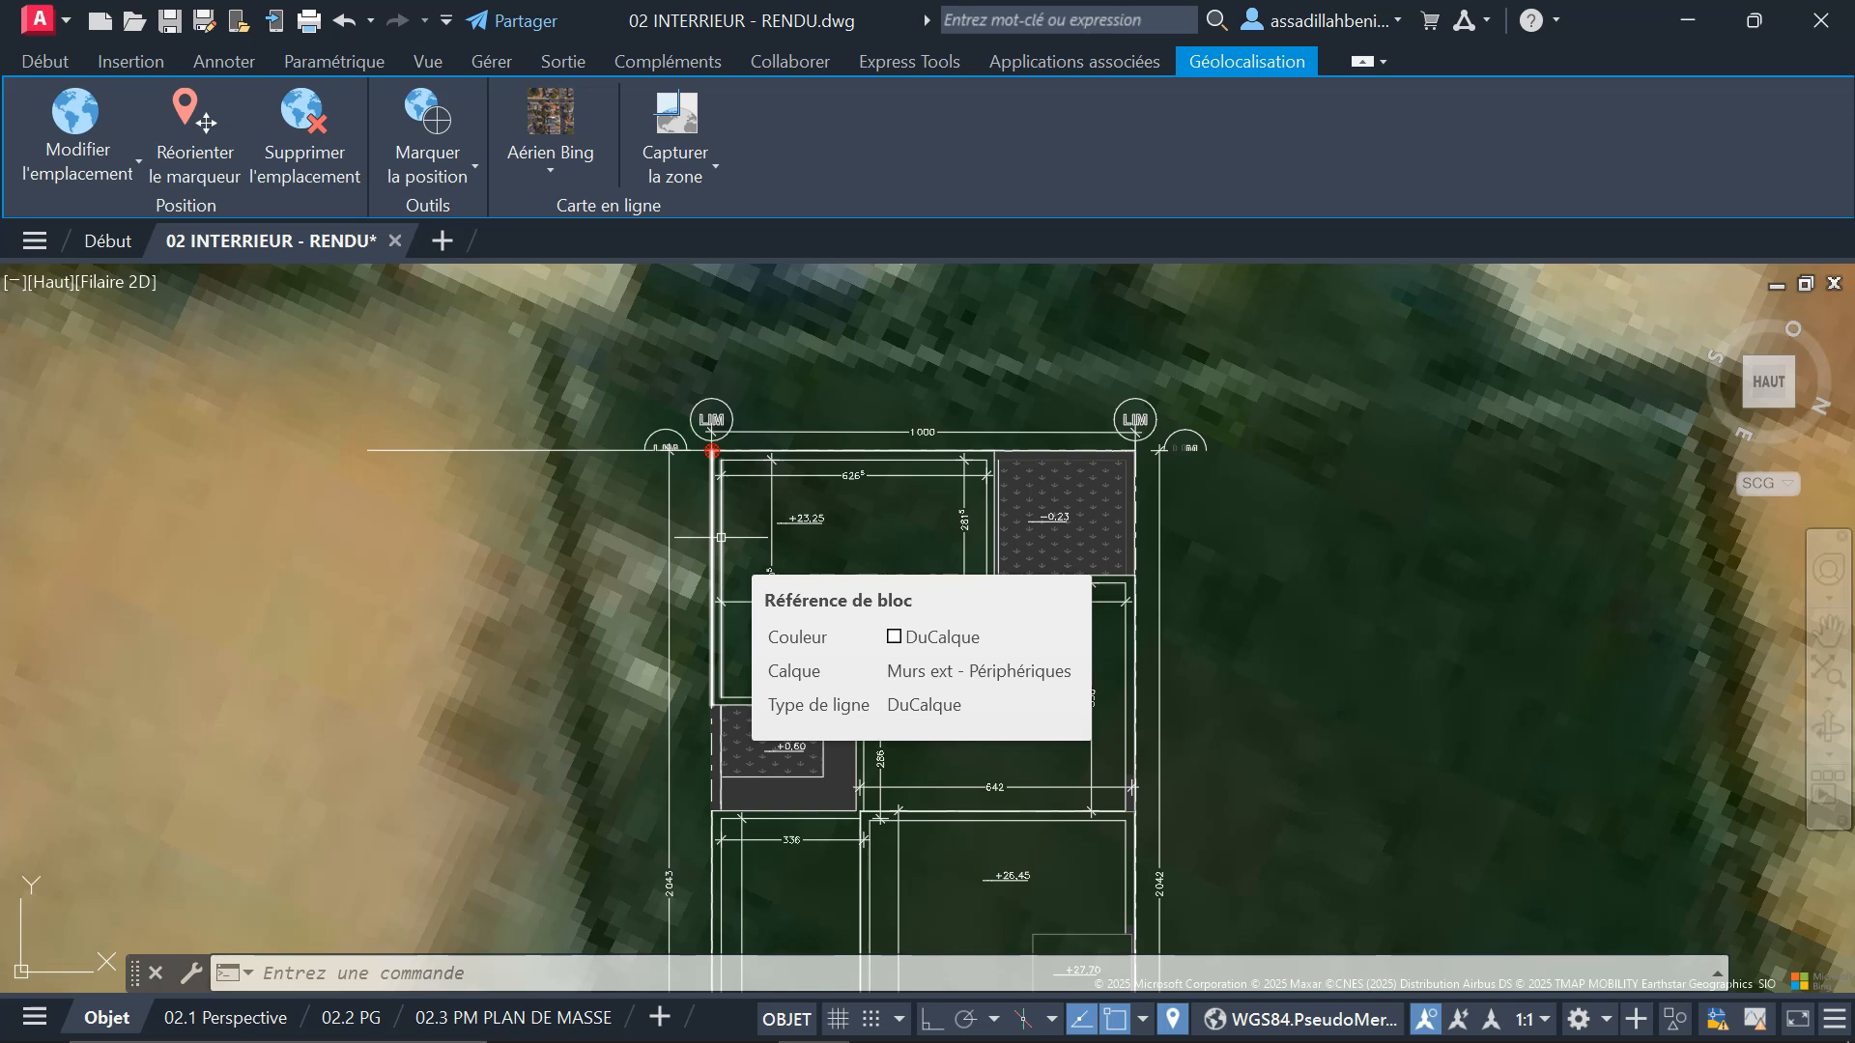
pyautogui.click(190, 151)
pyautogui.scroll(8, 675, 425)
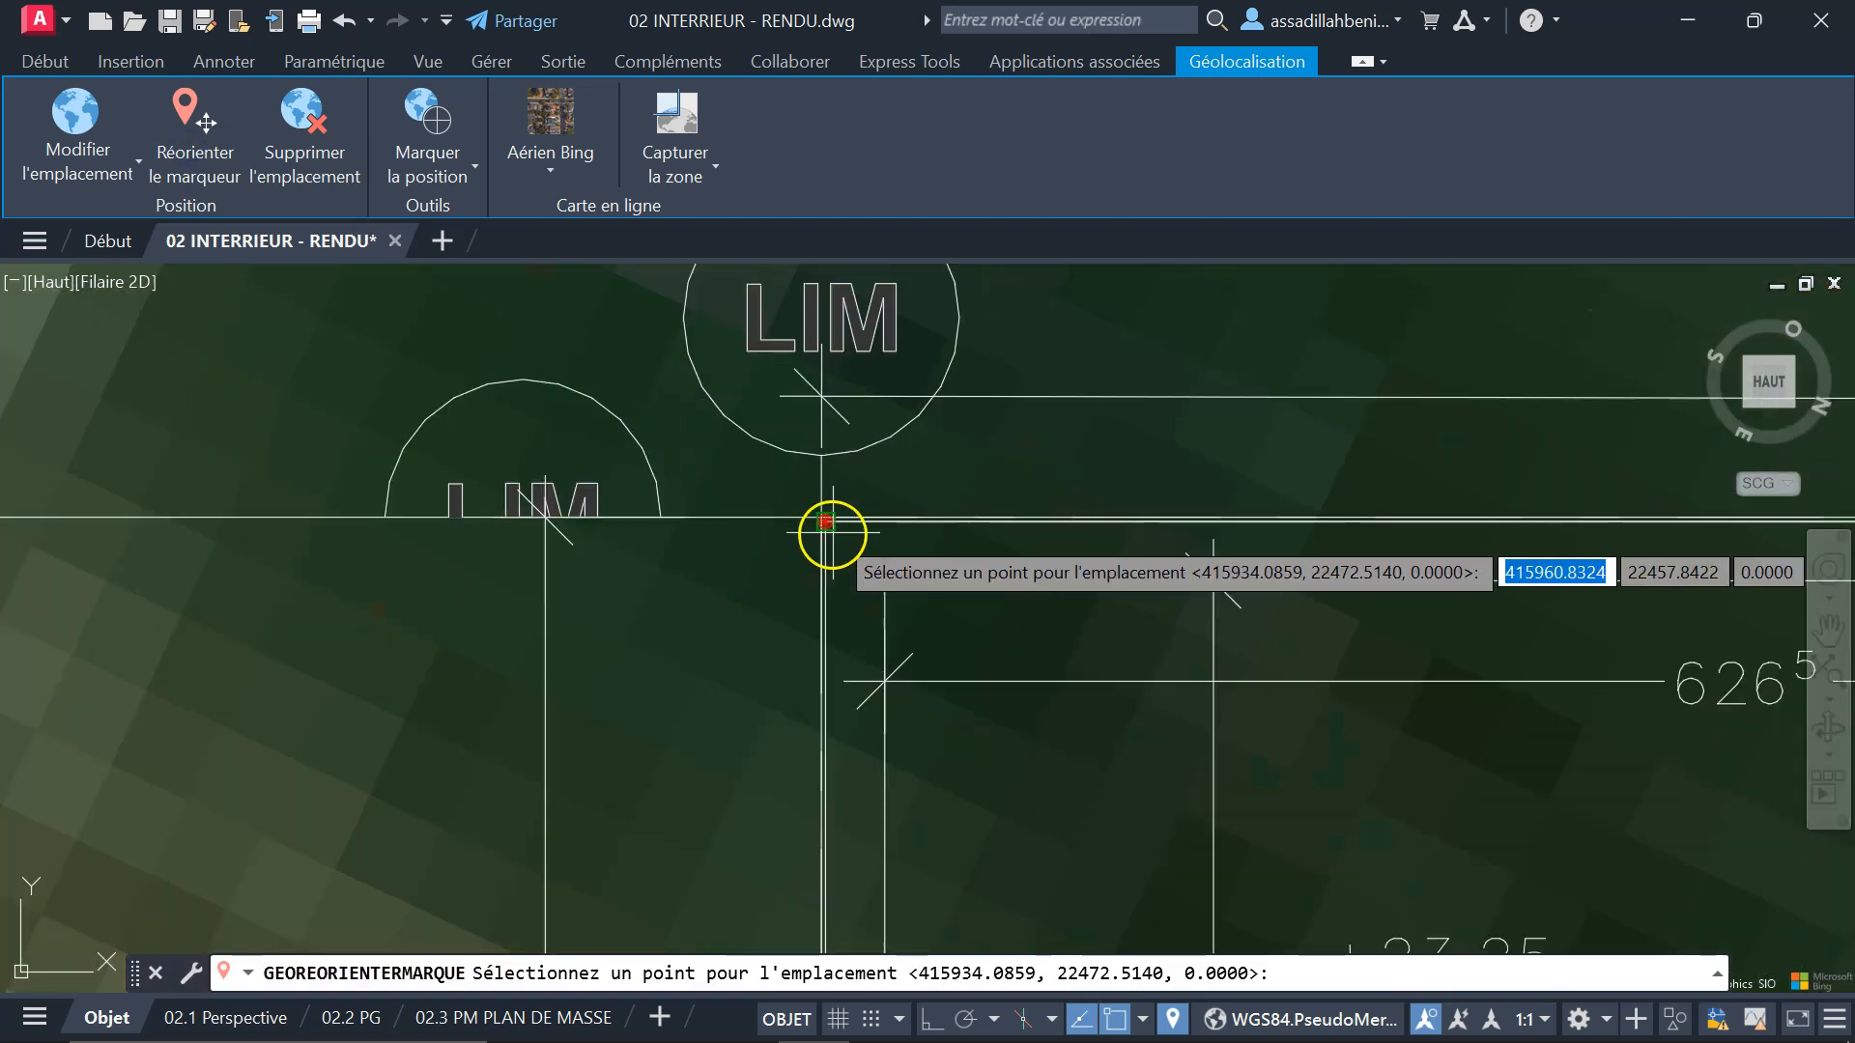
pyautogui.scroll(6, 818, 521)
pyautogui.click(877, 528)
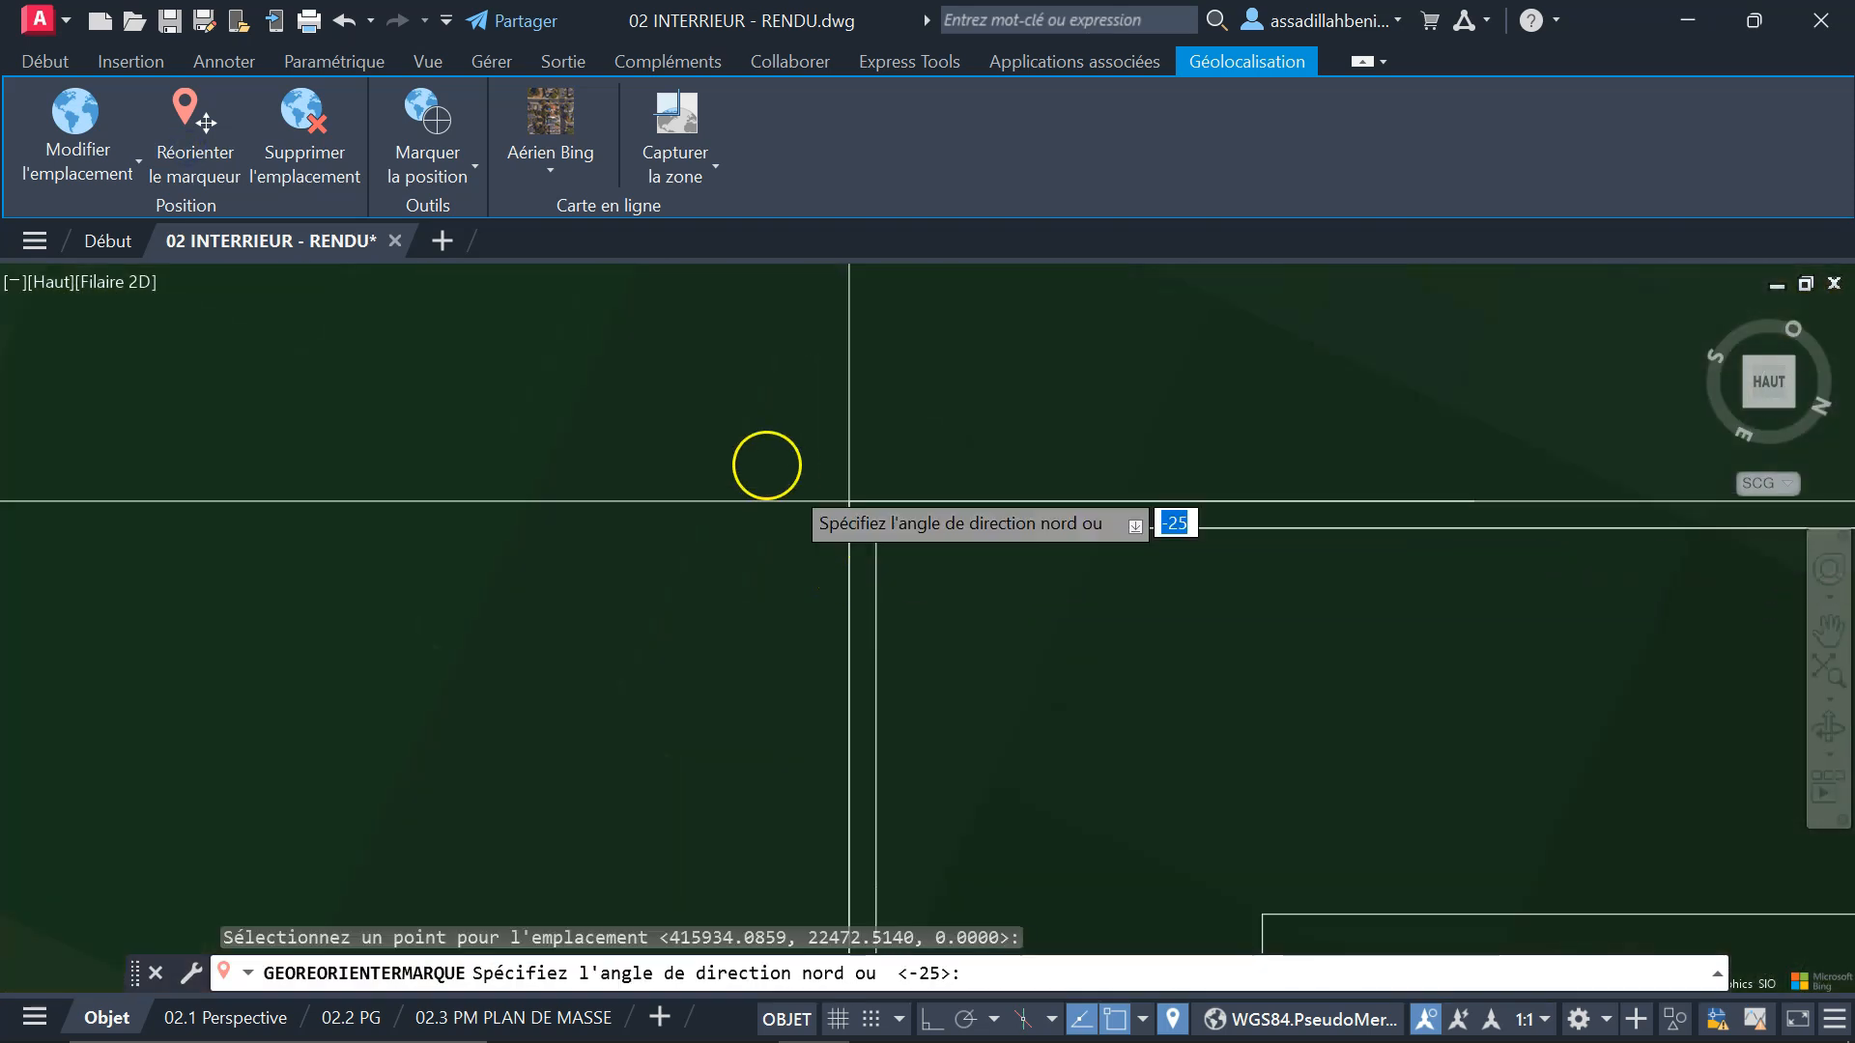
pyautogui.scroll(-10, 767, 466)
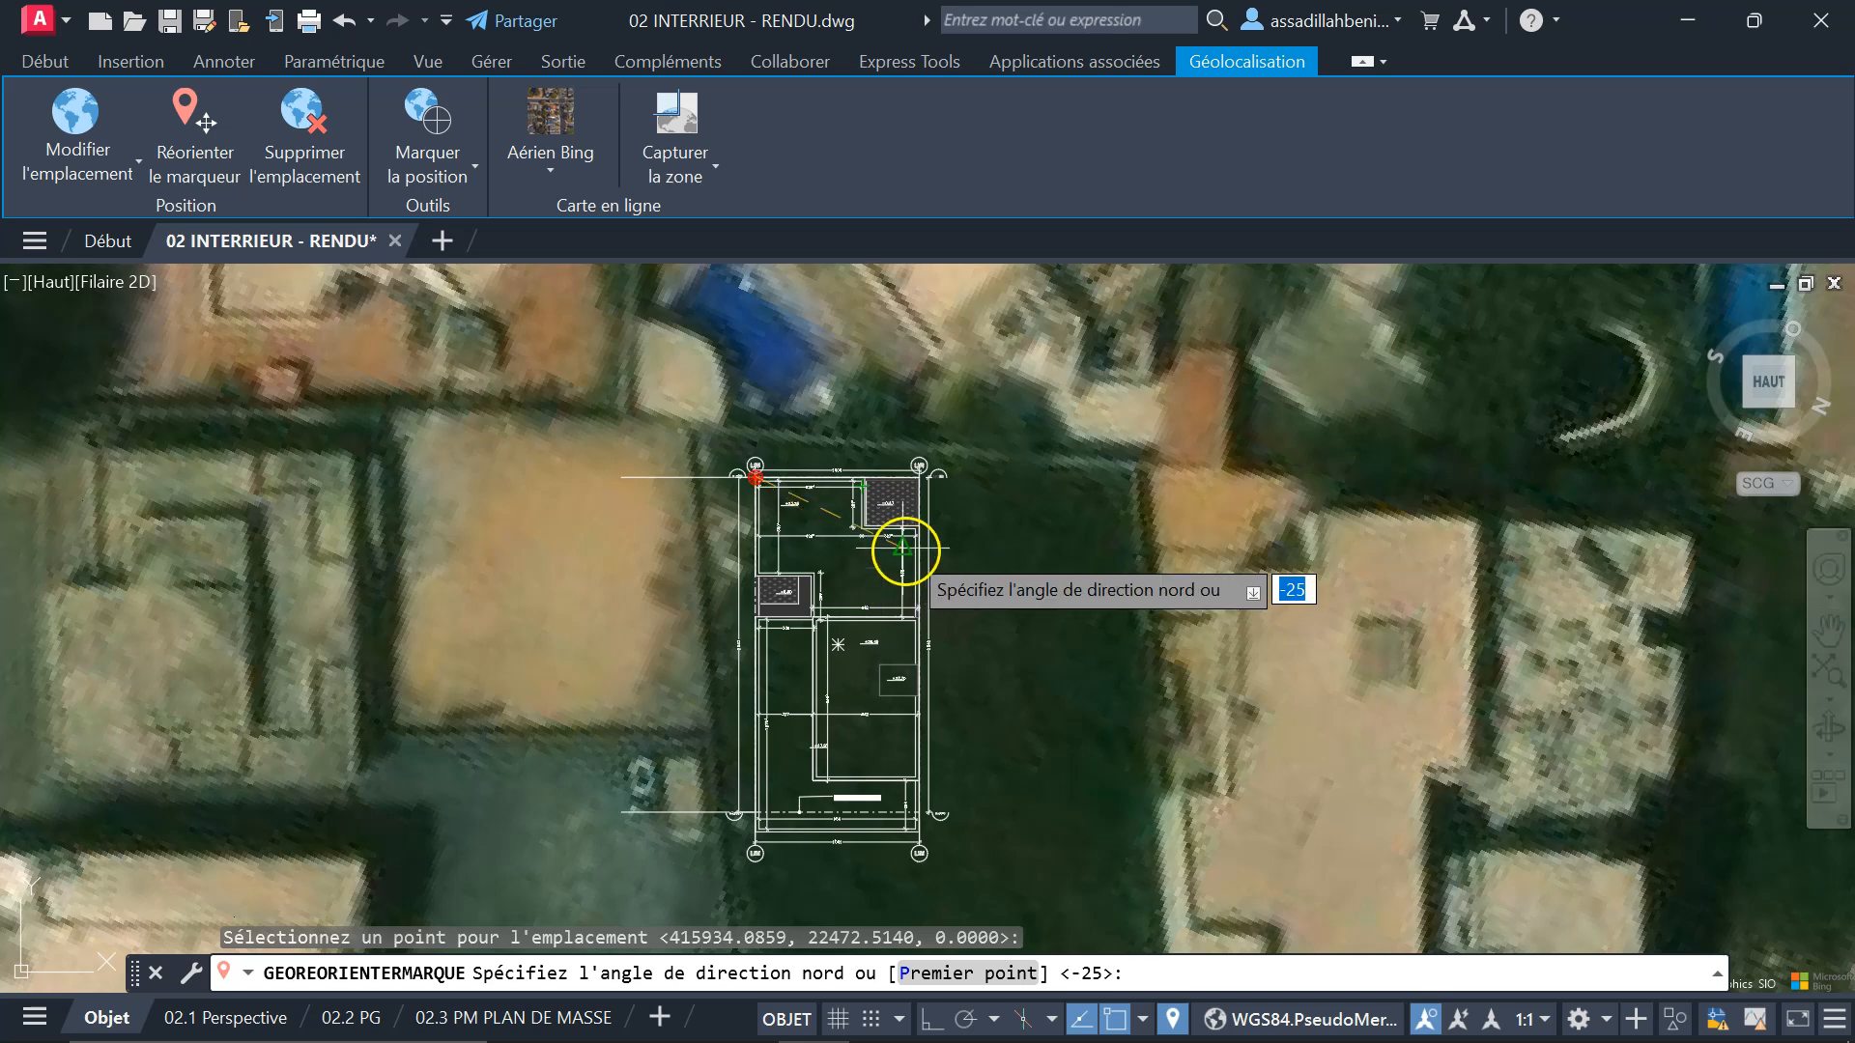
pyautogui.scroll(2, 932, 539)
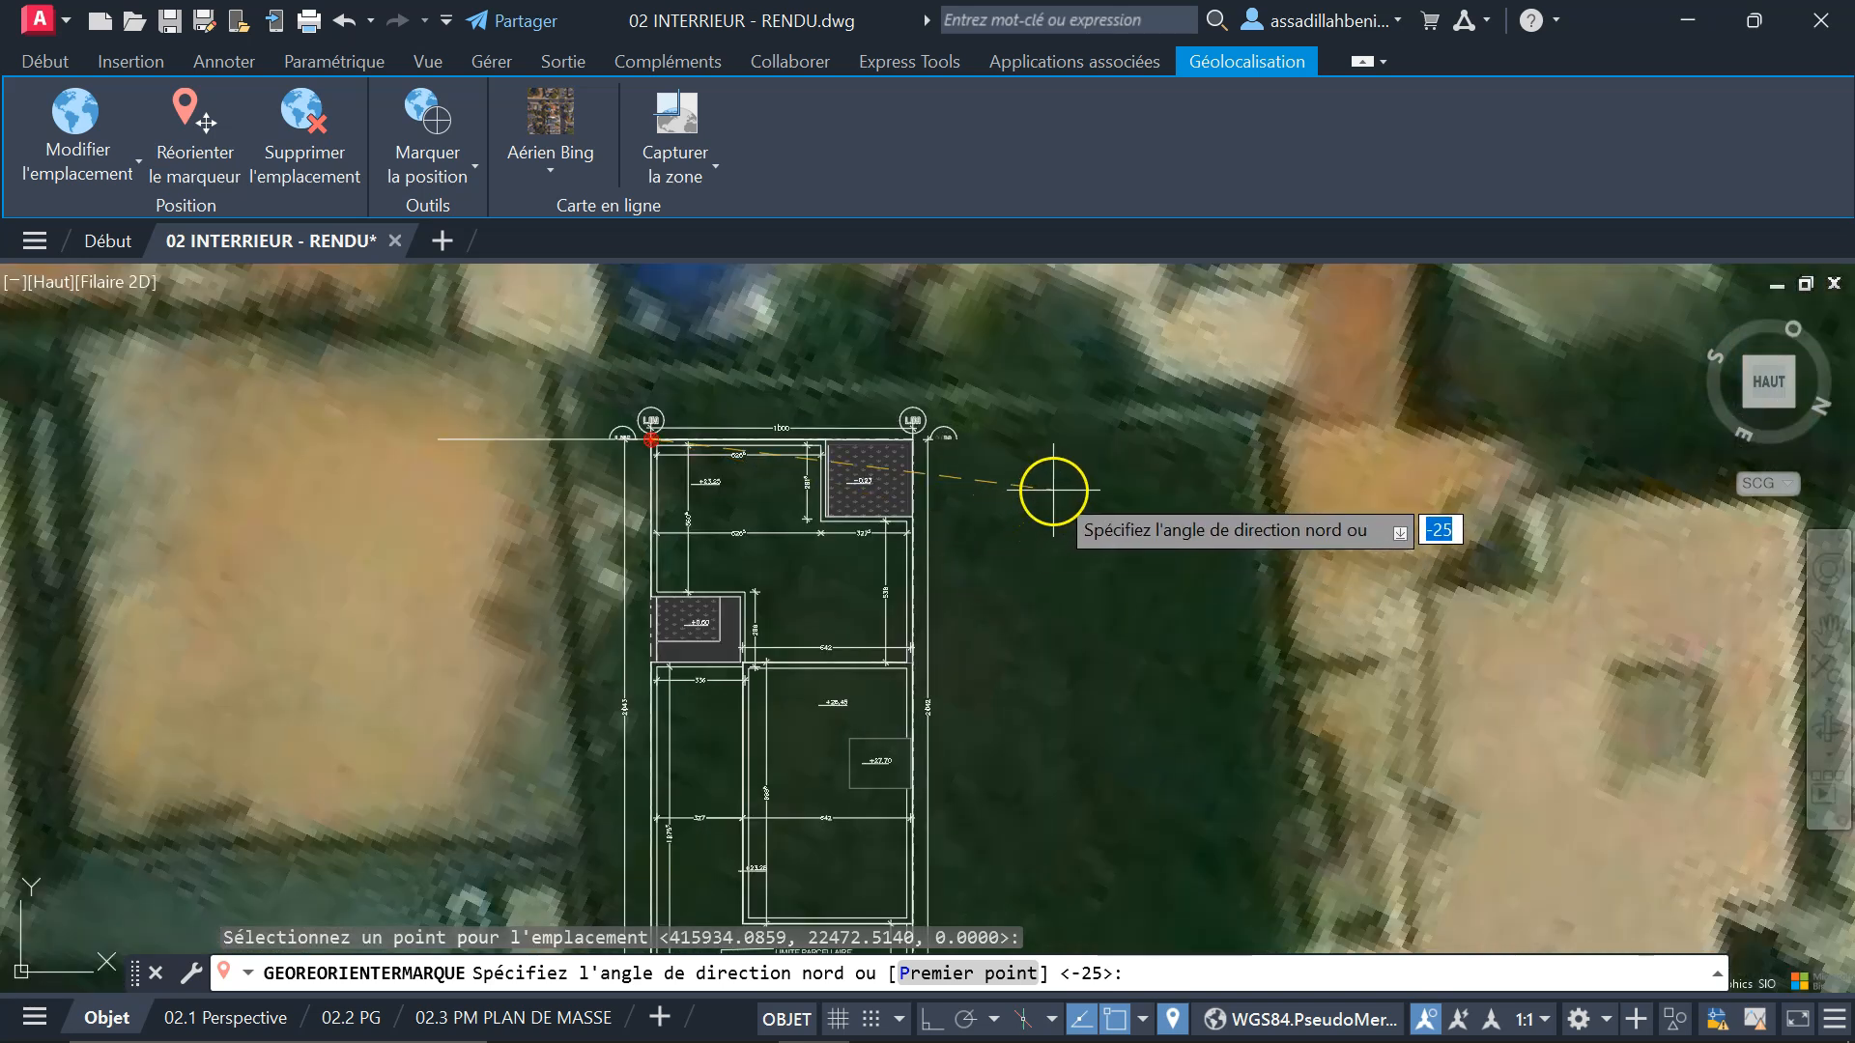
pyautogui.click(1088, 589)
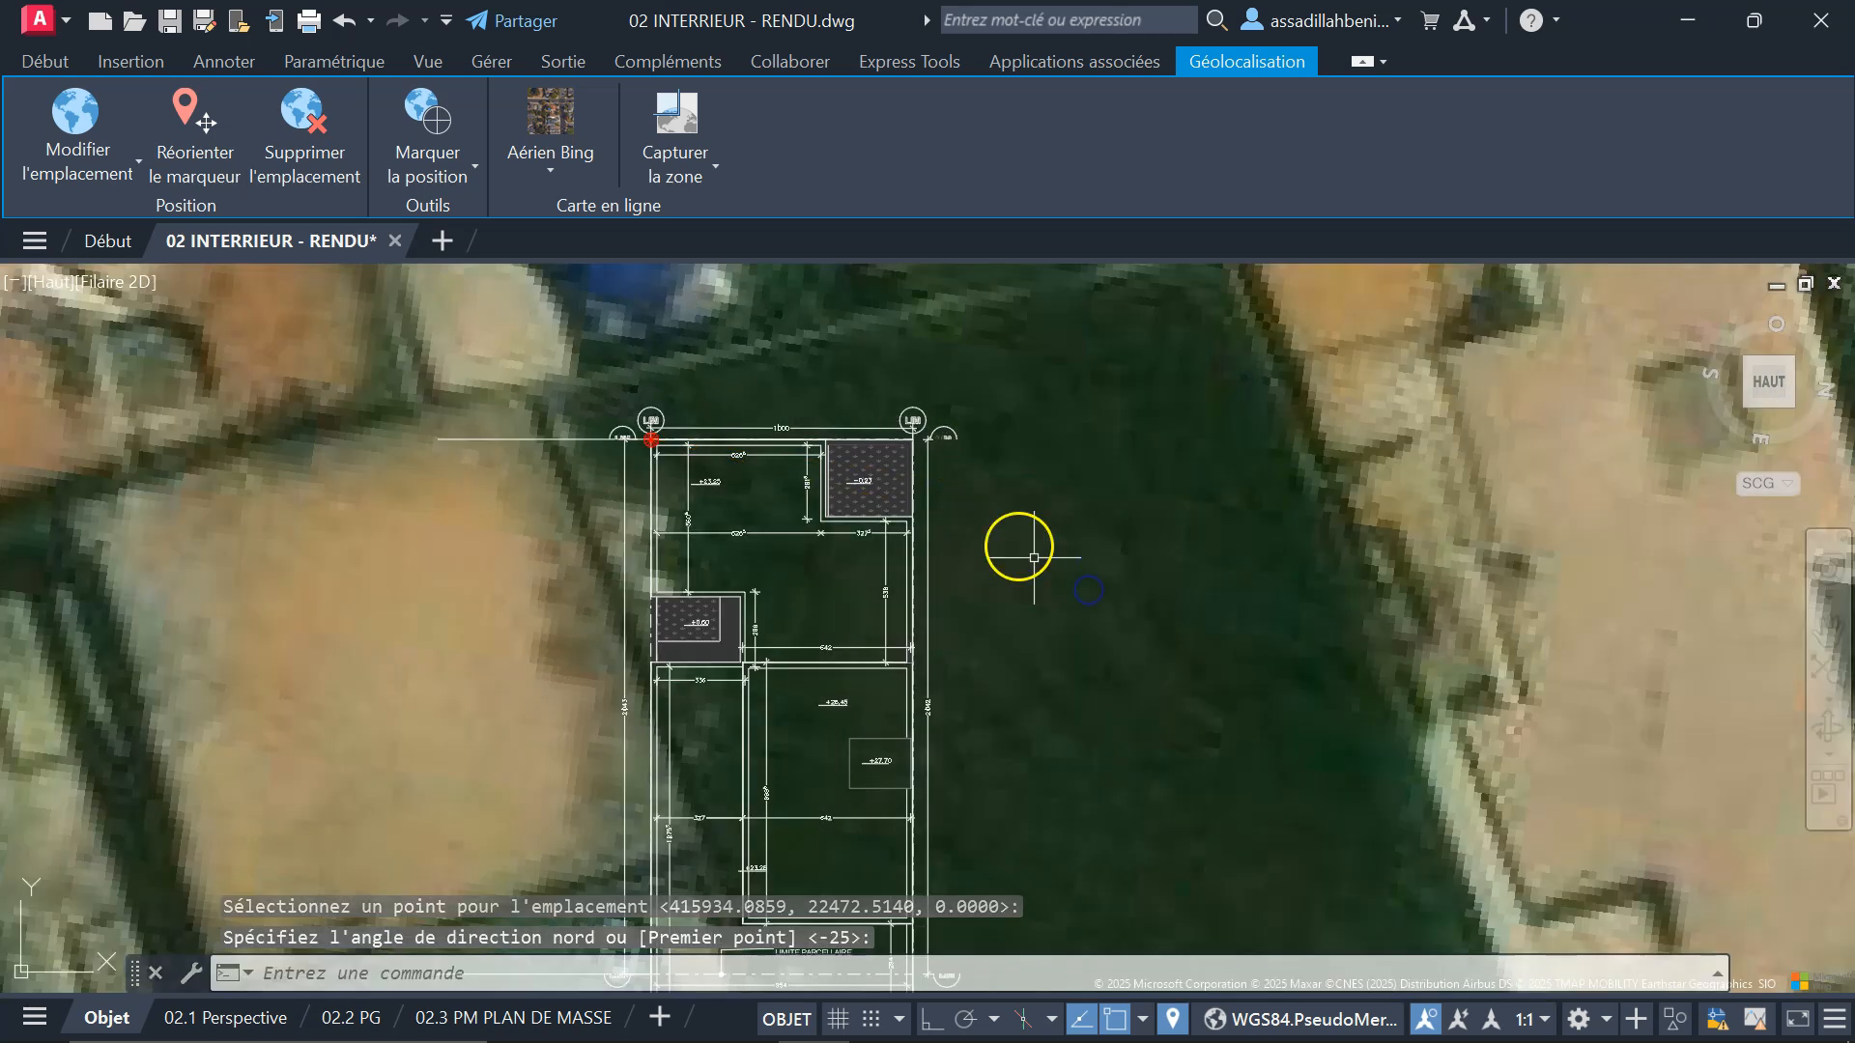
# - Undo the marker's reorientation
pyautogui.scroll(-2, 1033, 558)
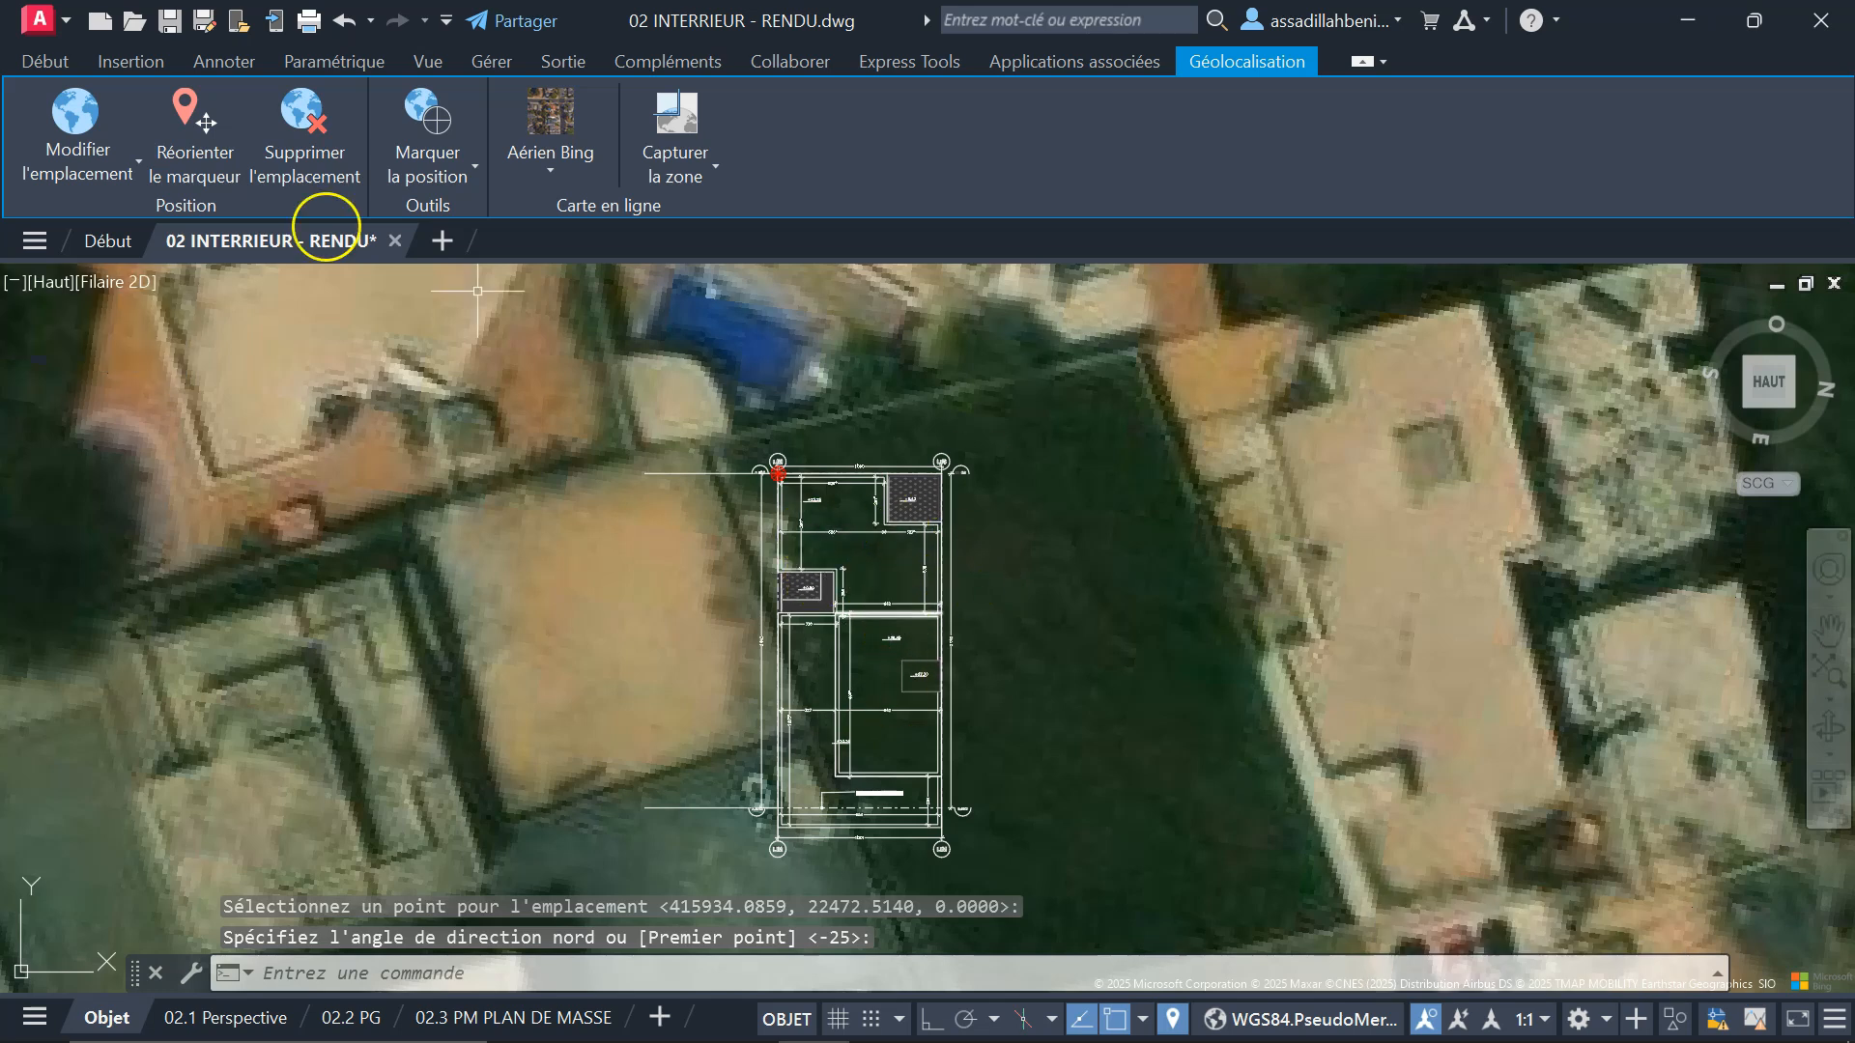
pyautogui.click(343, 21)
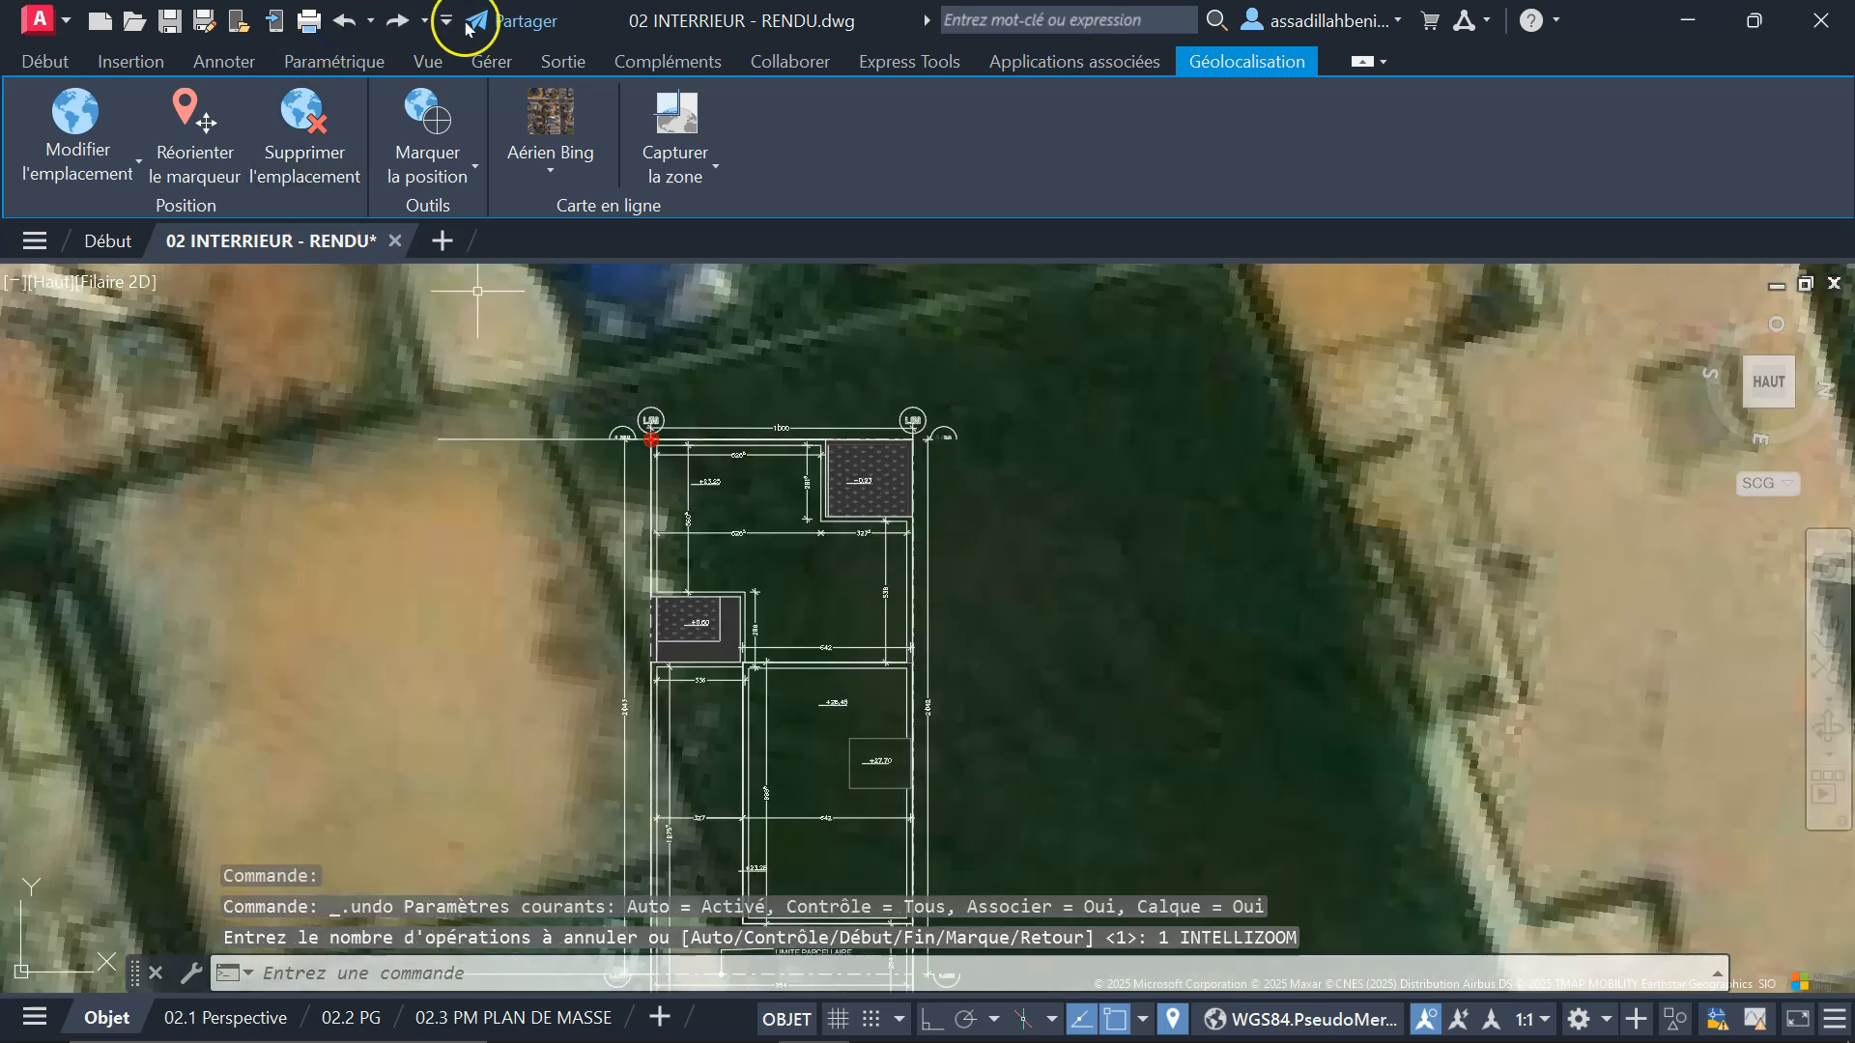
pyautogui.click(343, 20)
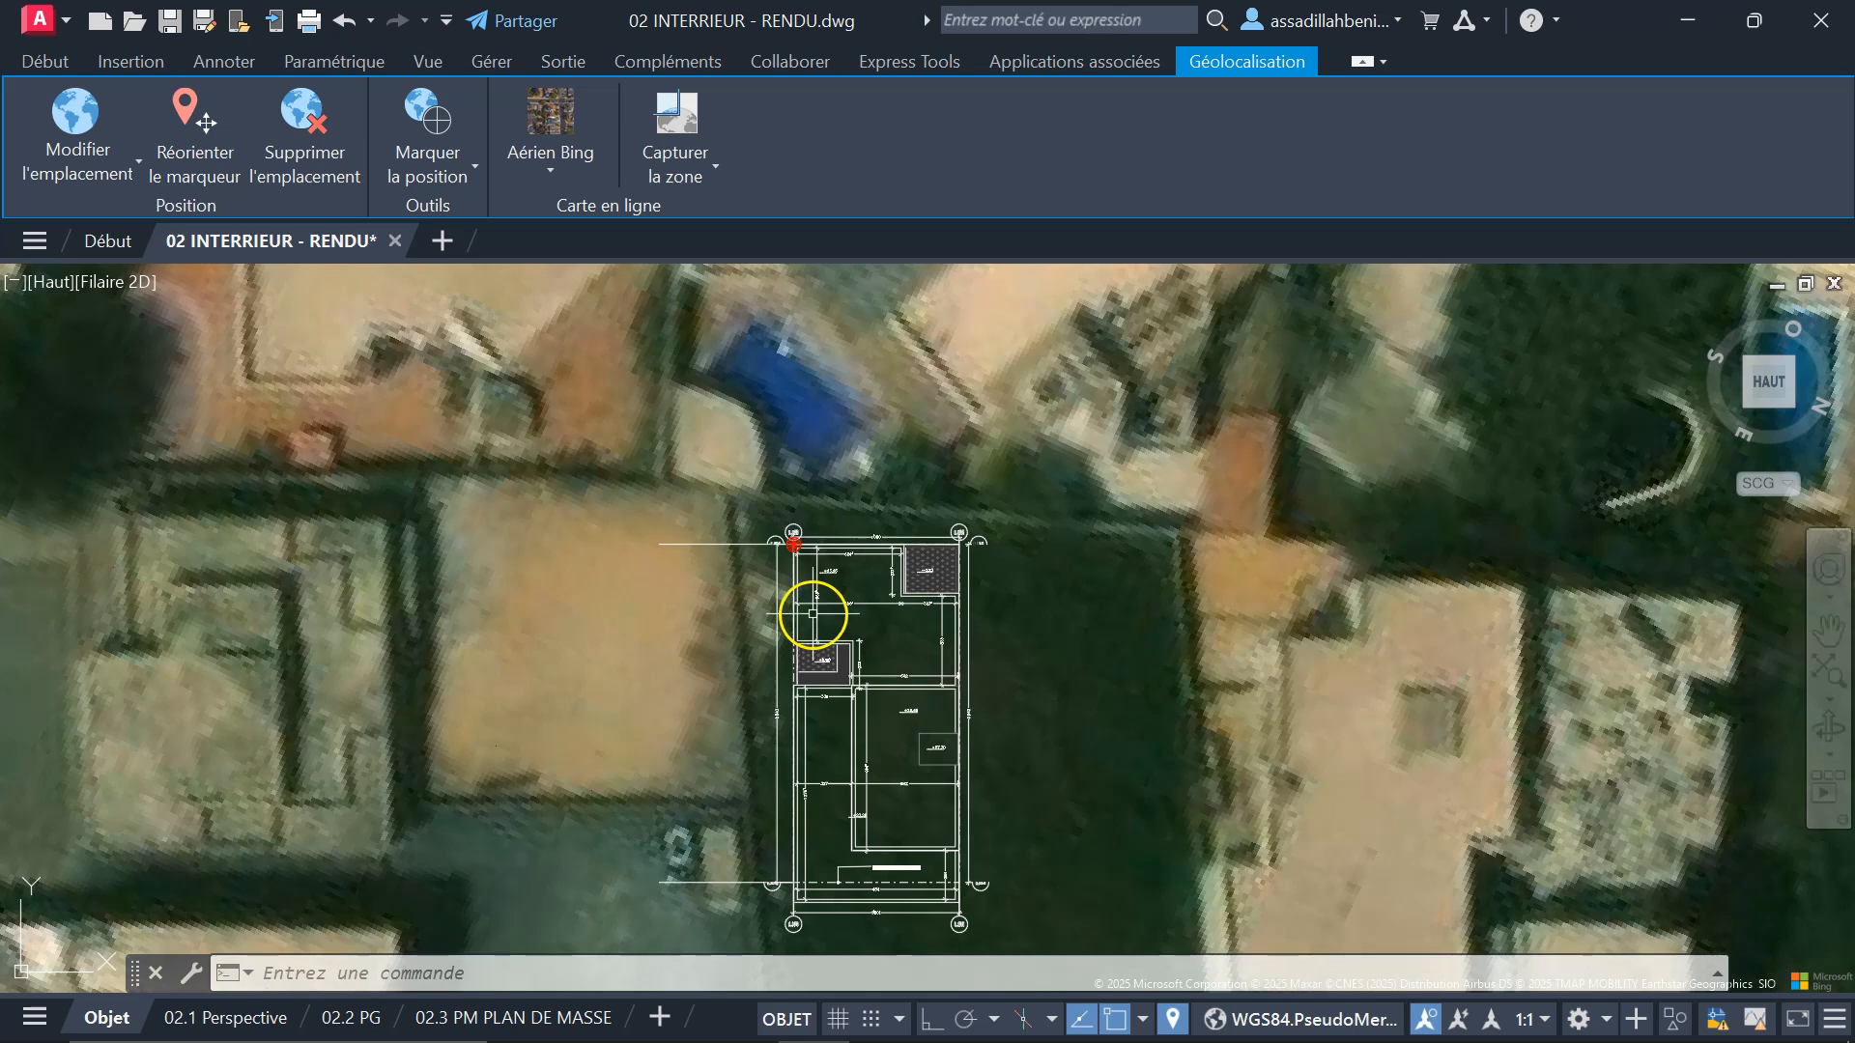
pyautogui.click(470, 177)
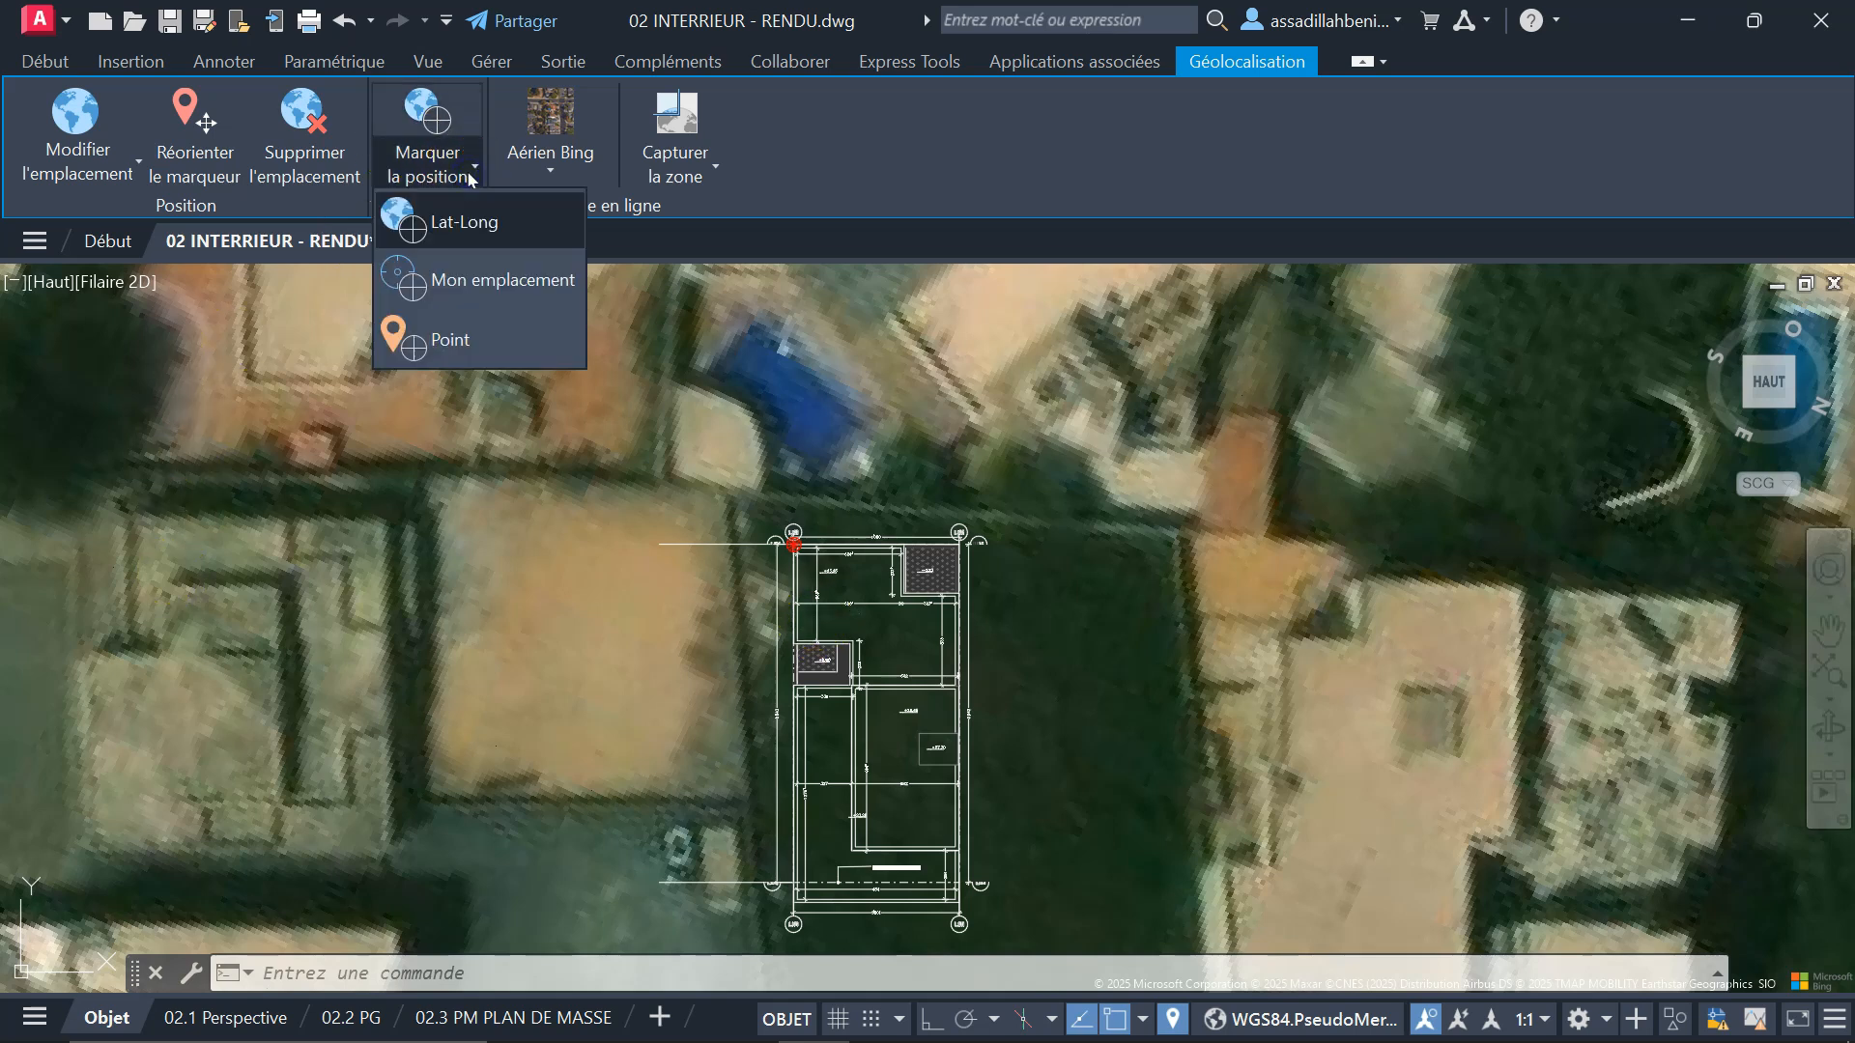
pyautogui.click(490, 339)
pyautogui.scroll(10, 663, 489)
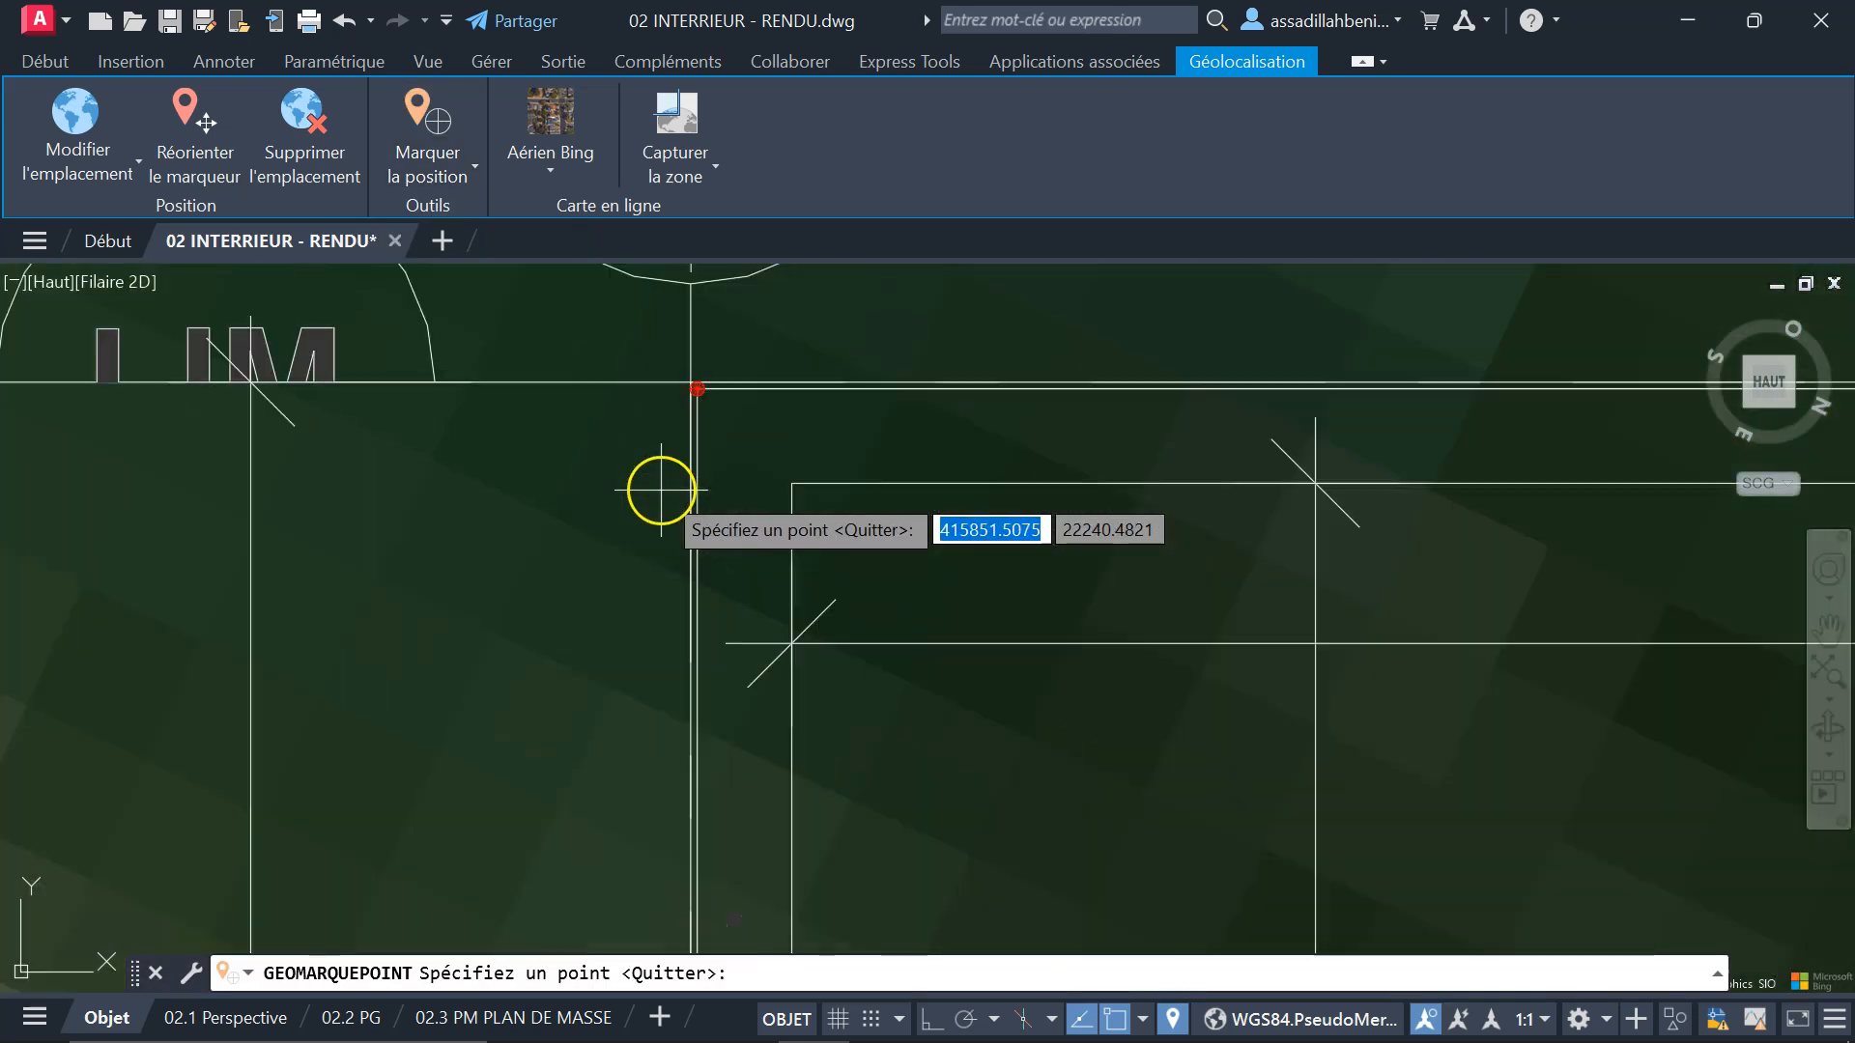
pyautogui.scroll(4, 681, 379)
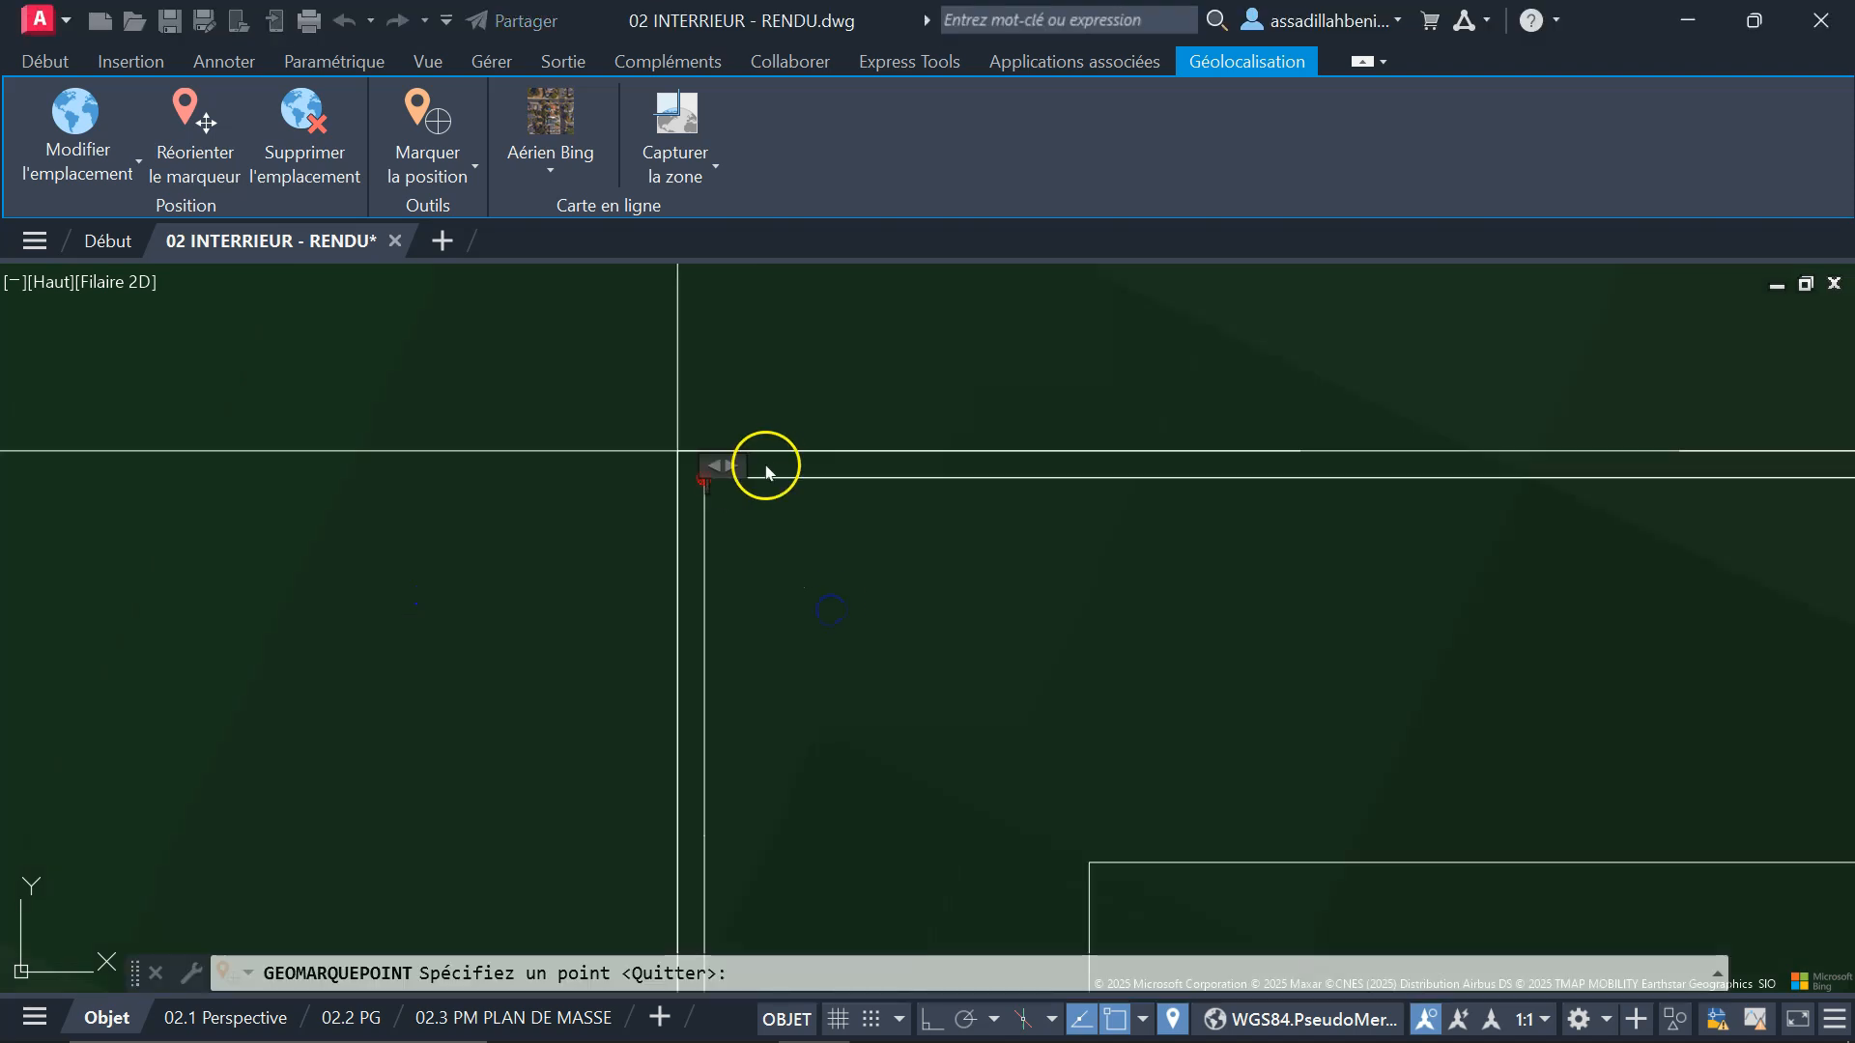
pyautogui.click(736, 412)
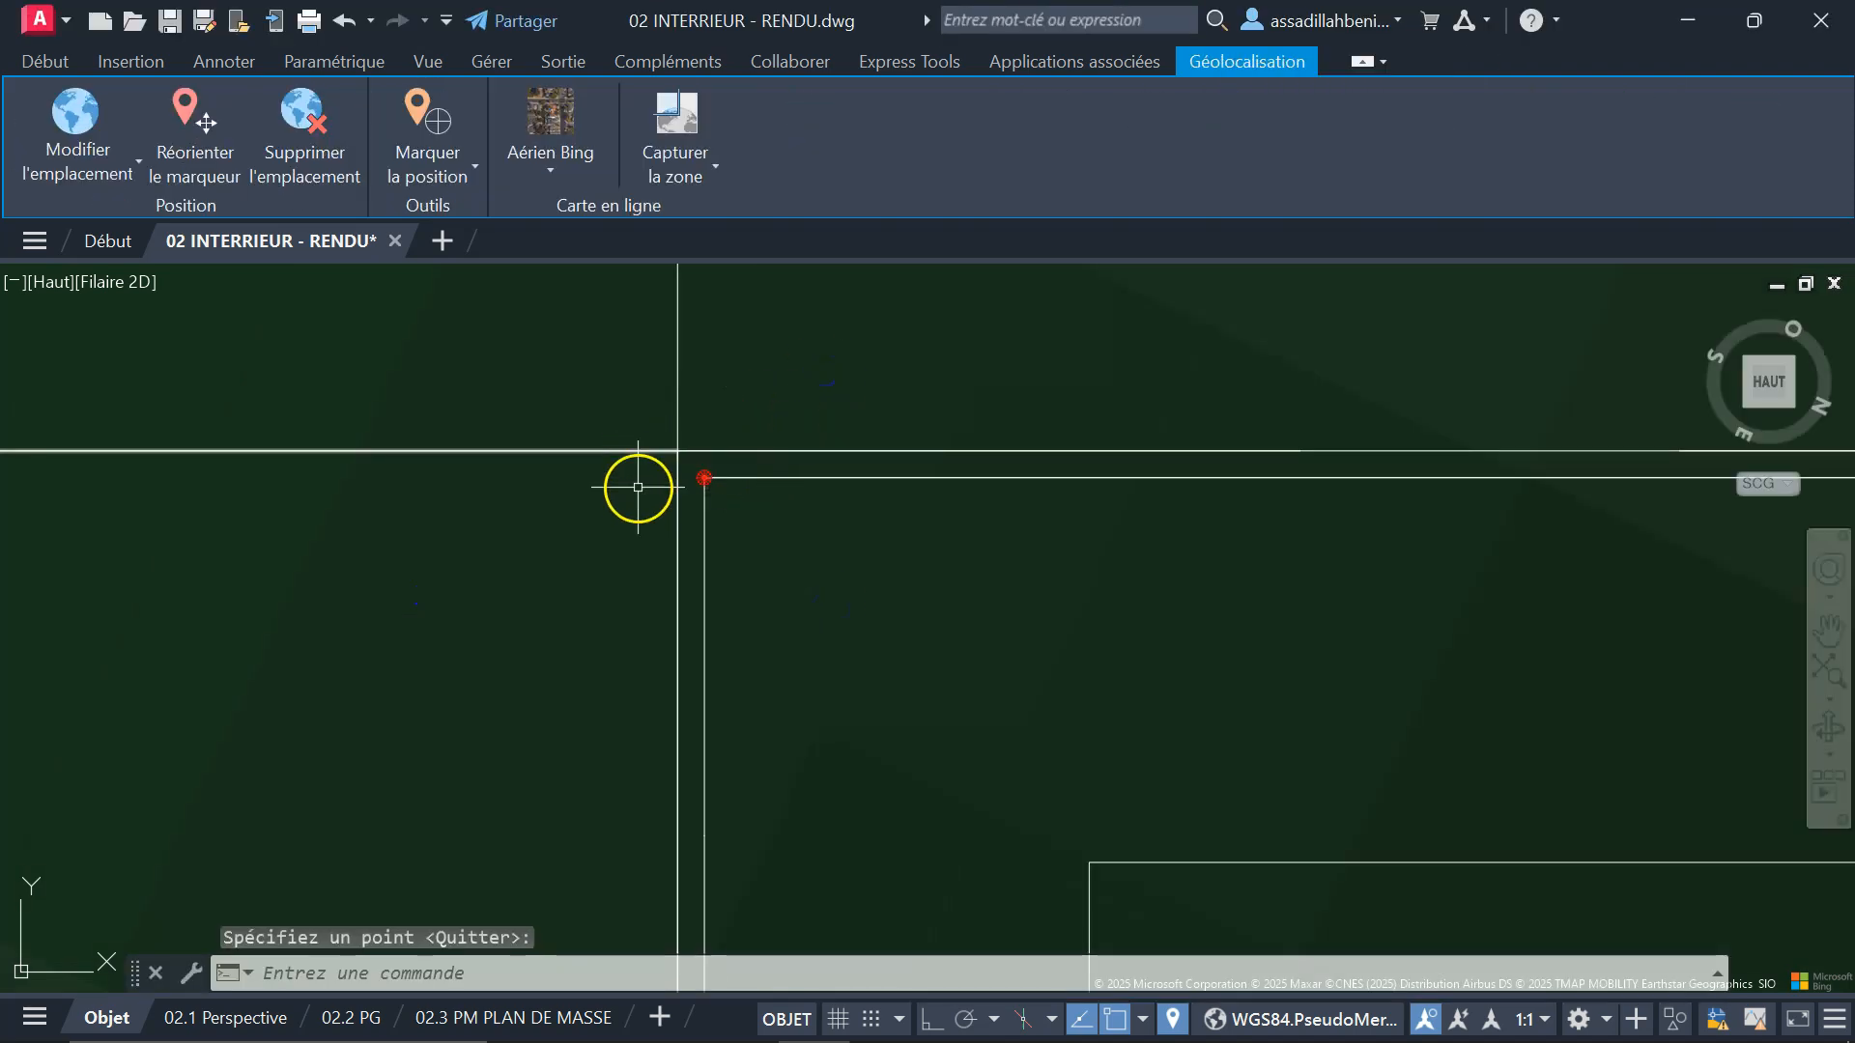
# - Preview the site with the Rues Esri and Routes Bing online maps
pyautogui.click(552, 174)
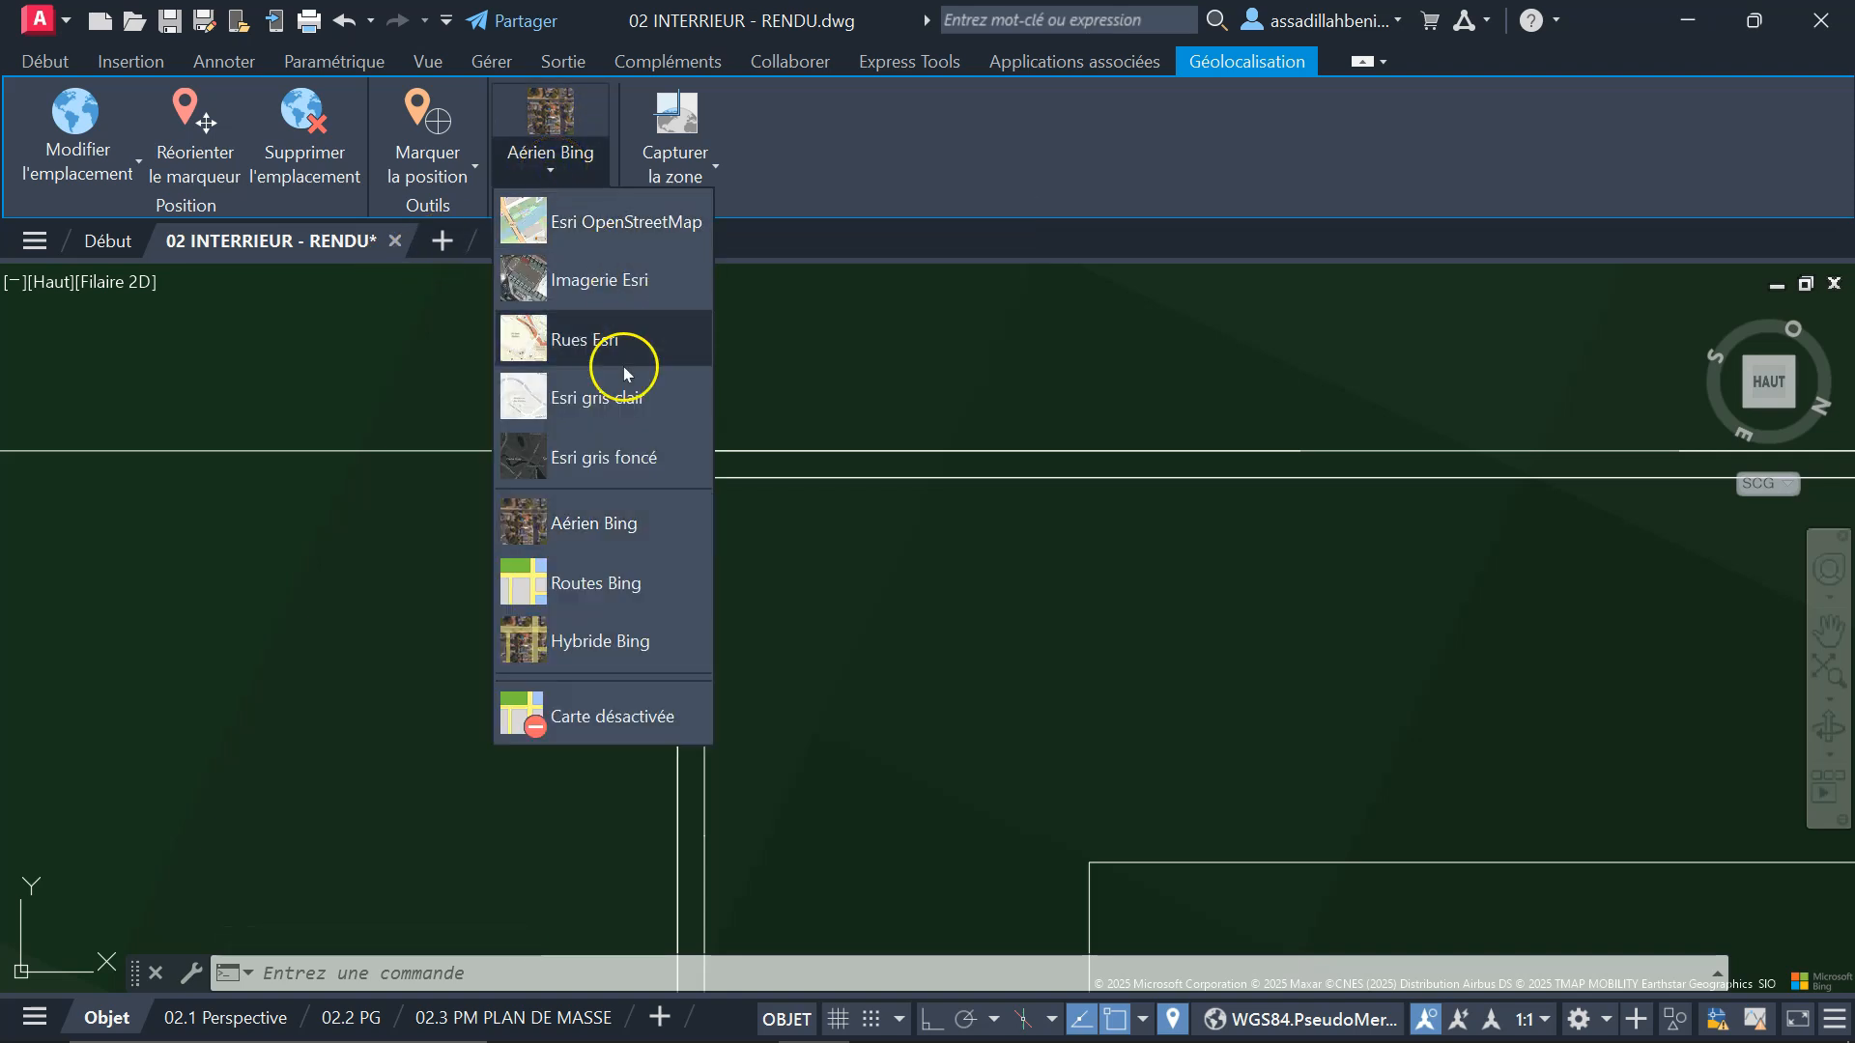
pyautogui.click(601, 330)
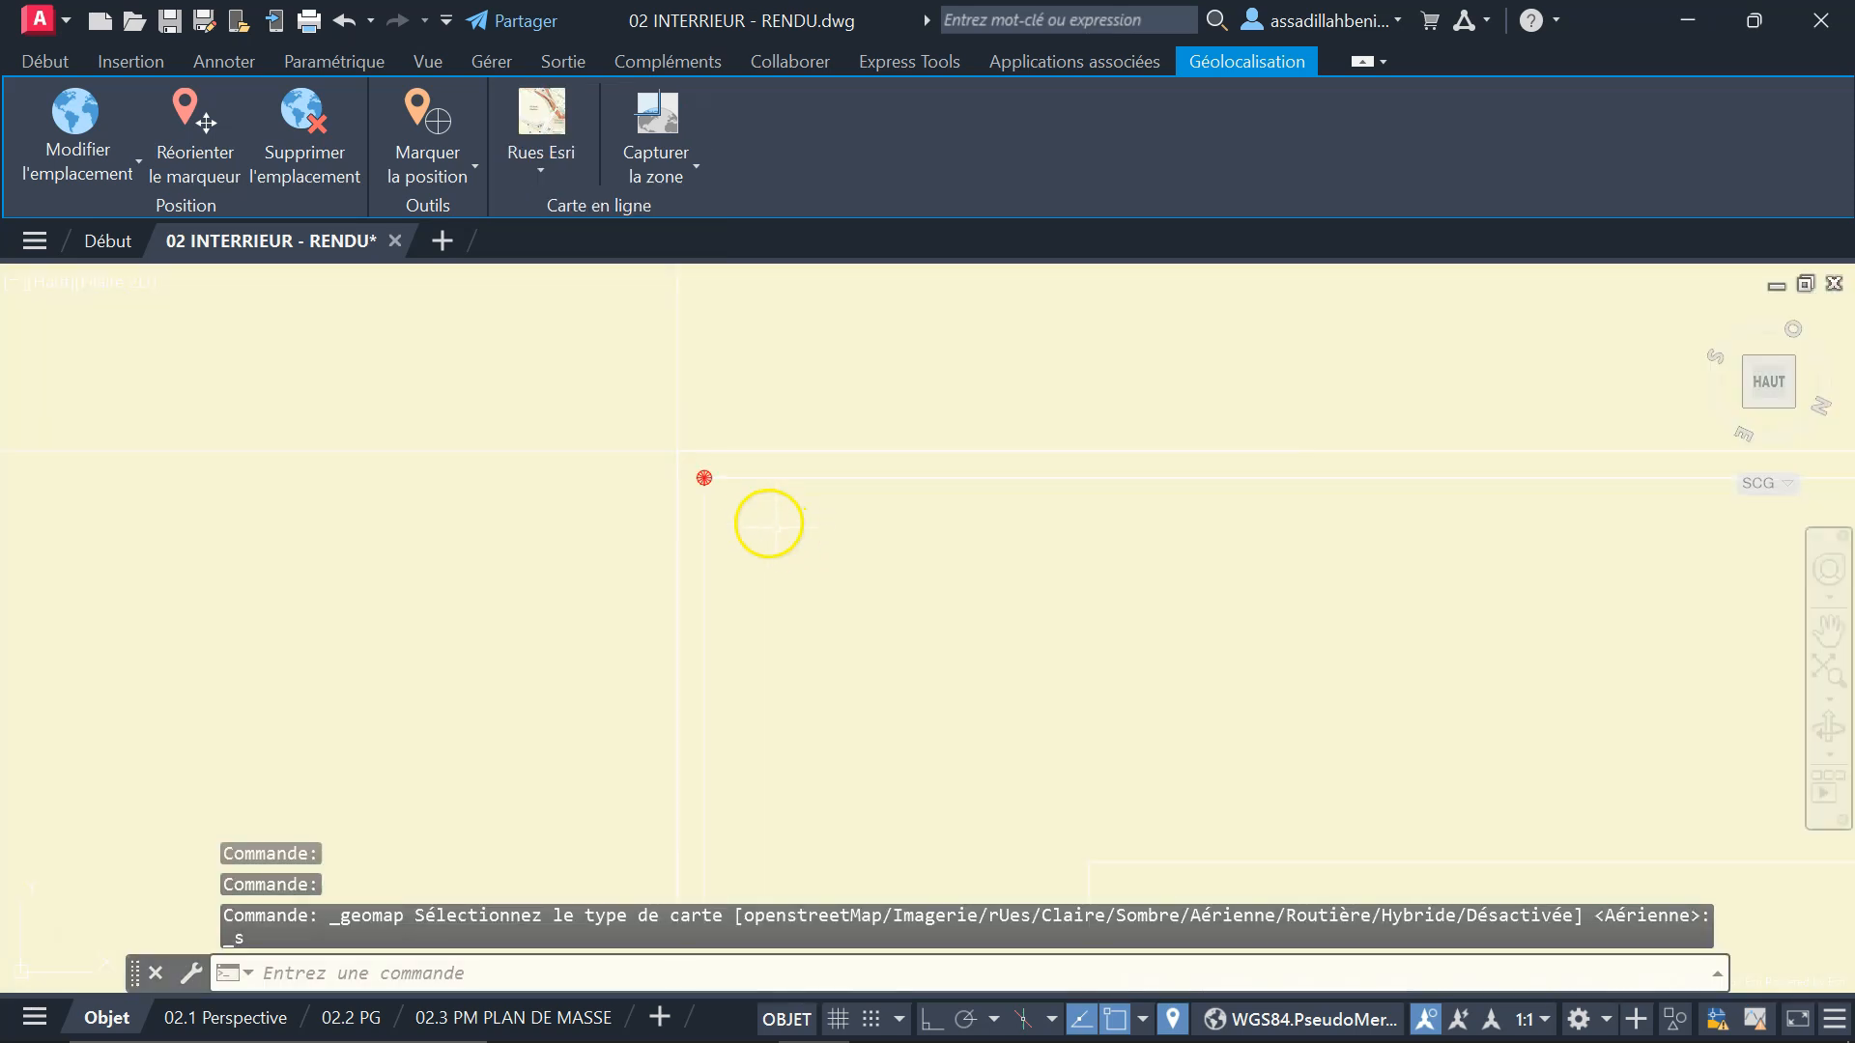
pyautogui.scroll(-10, 728, 517)
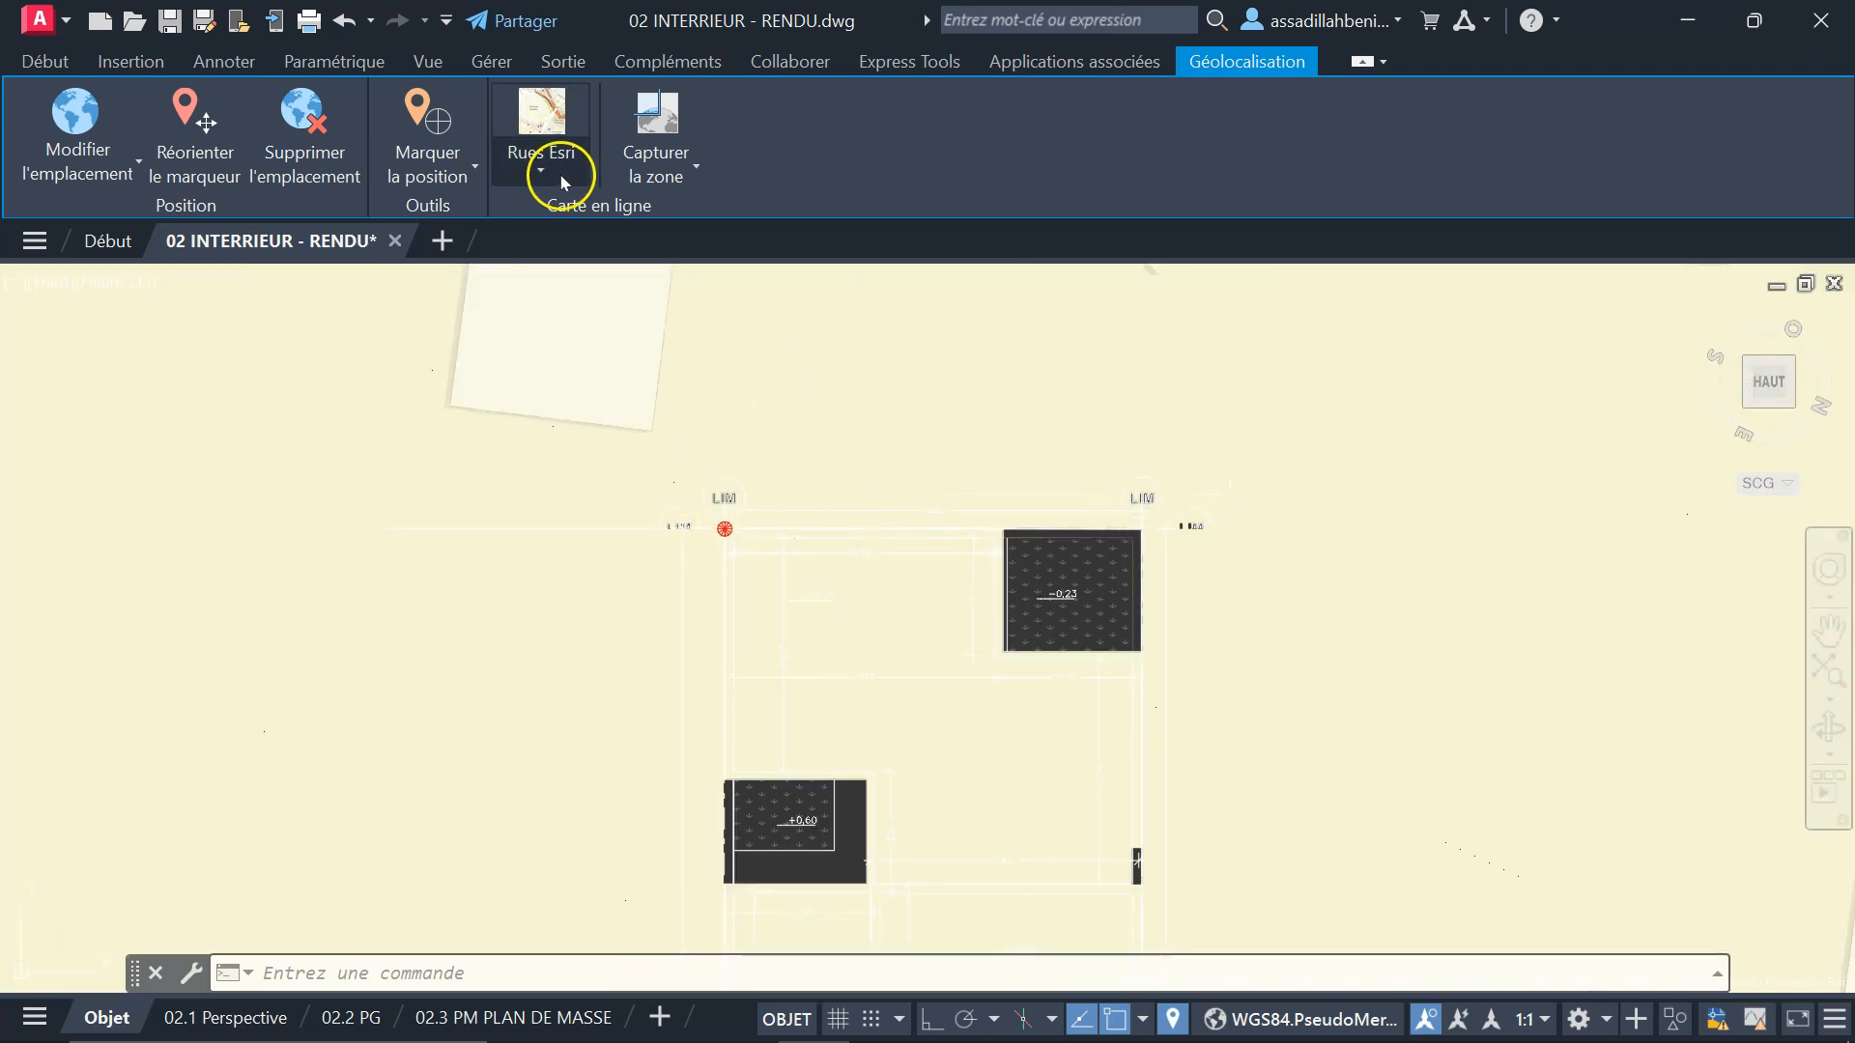
pyautogui.click(560, 178)
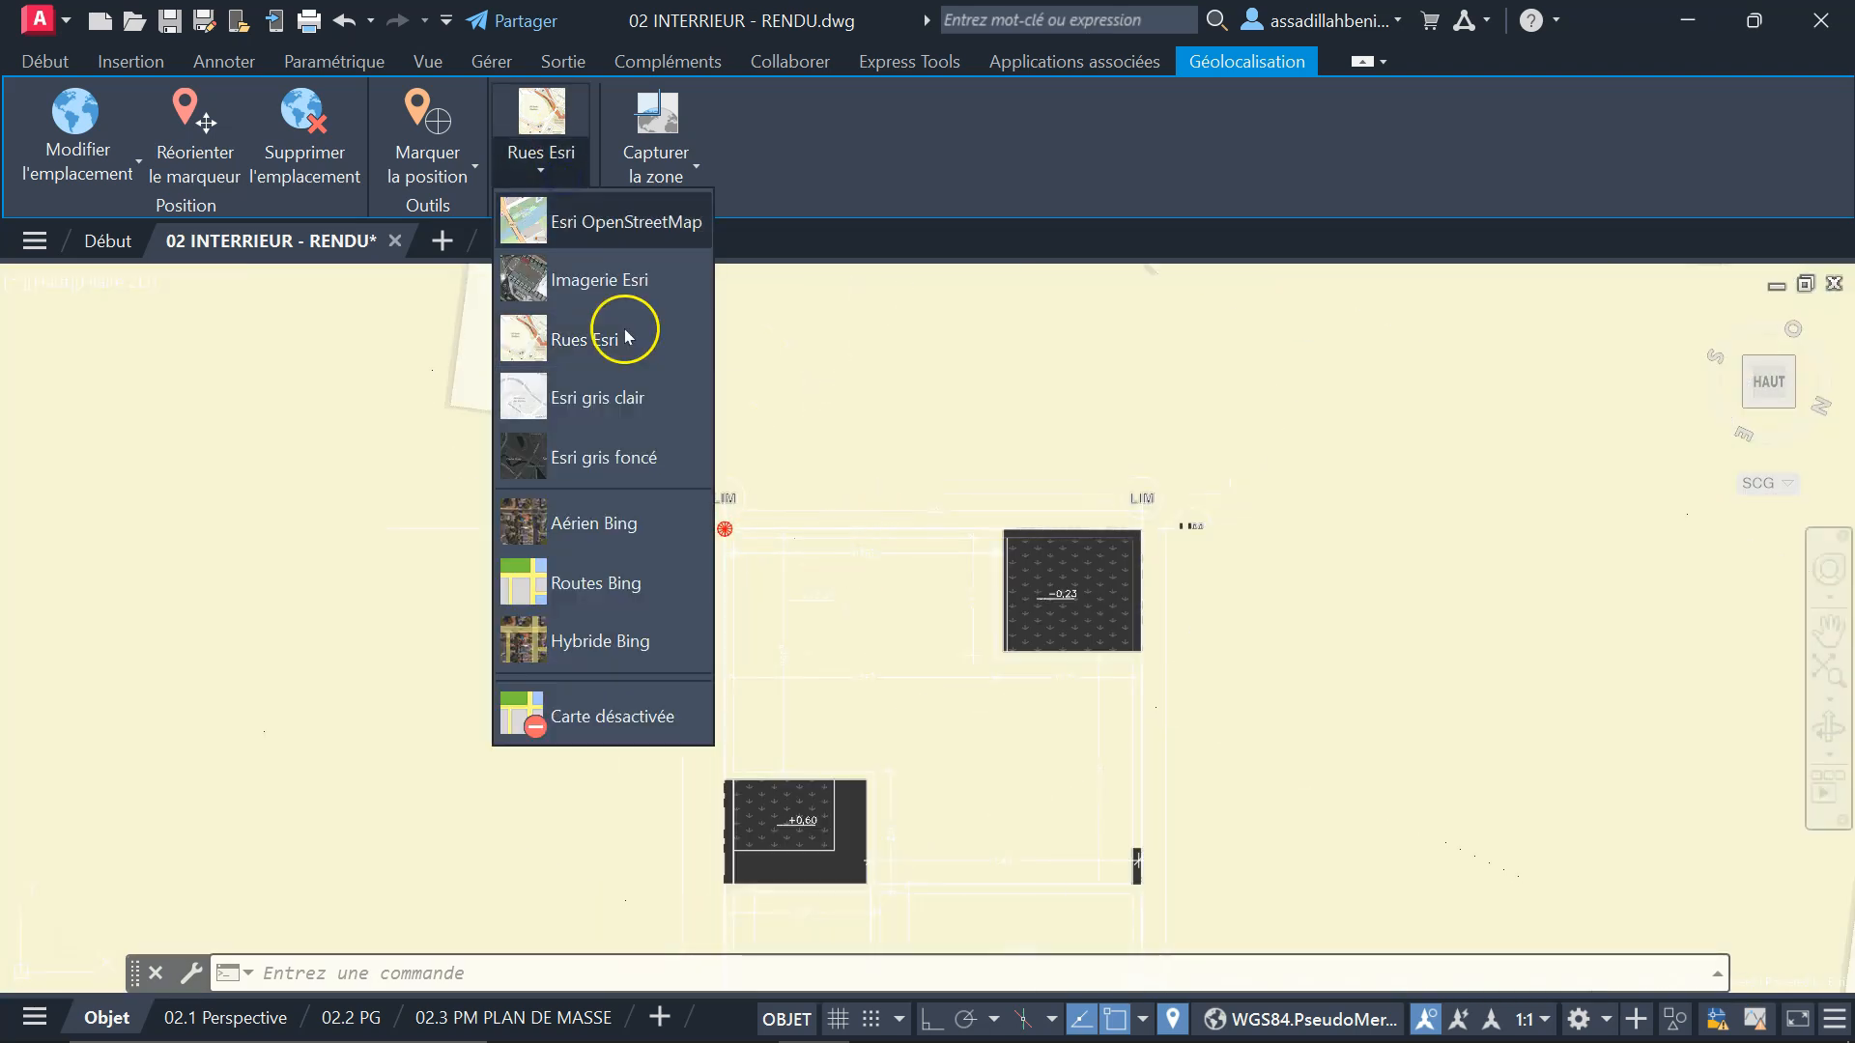
pyautogui.click(632, 583)
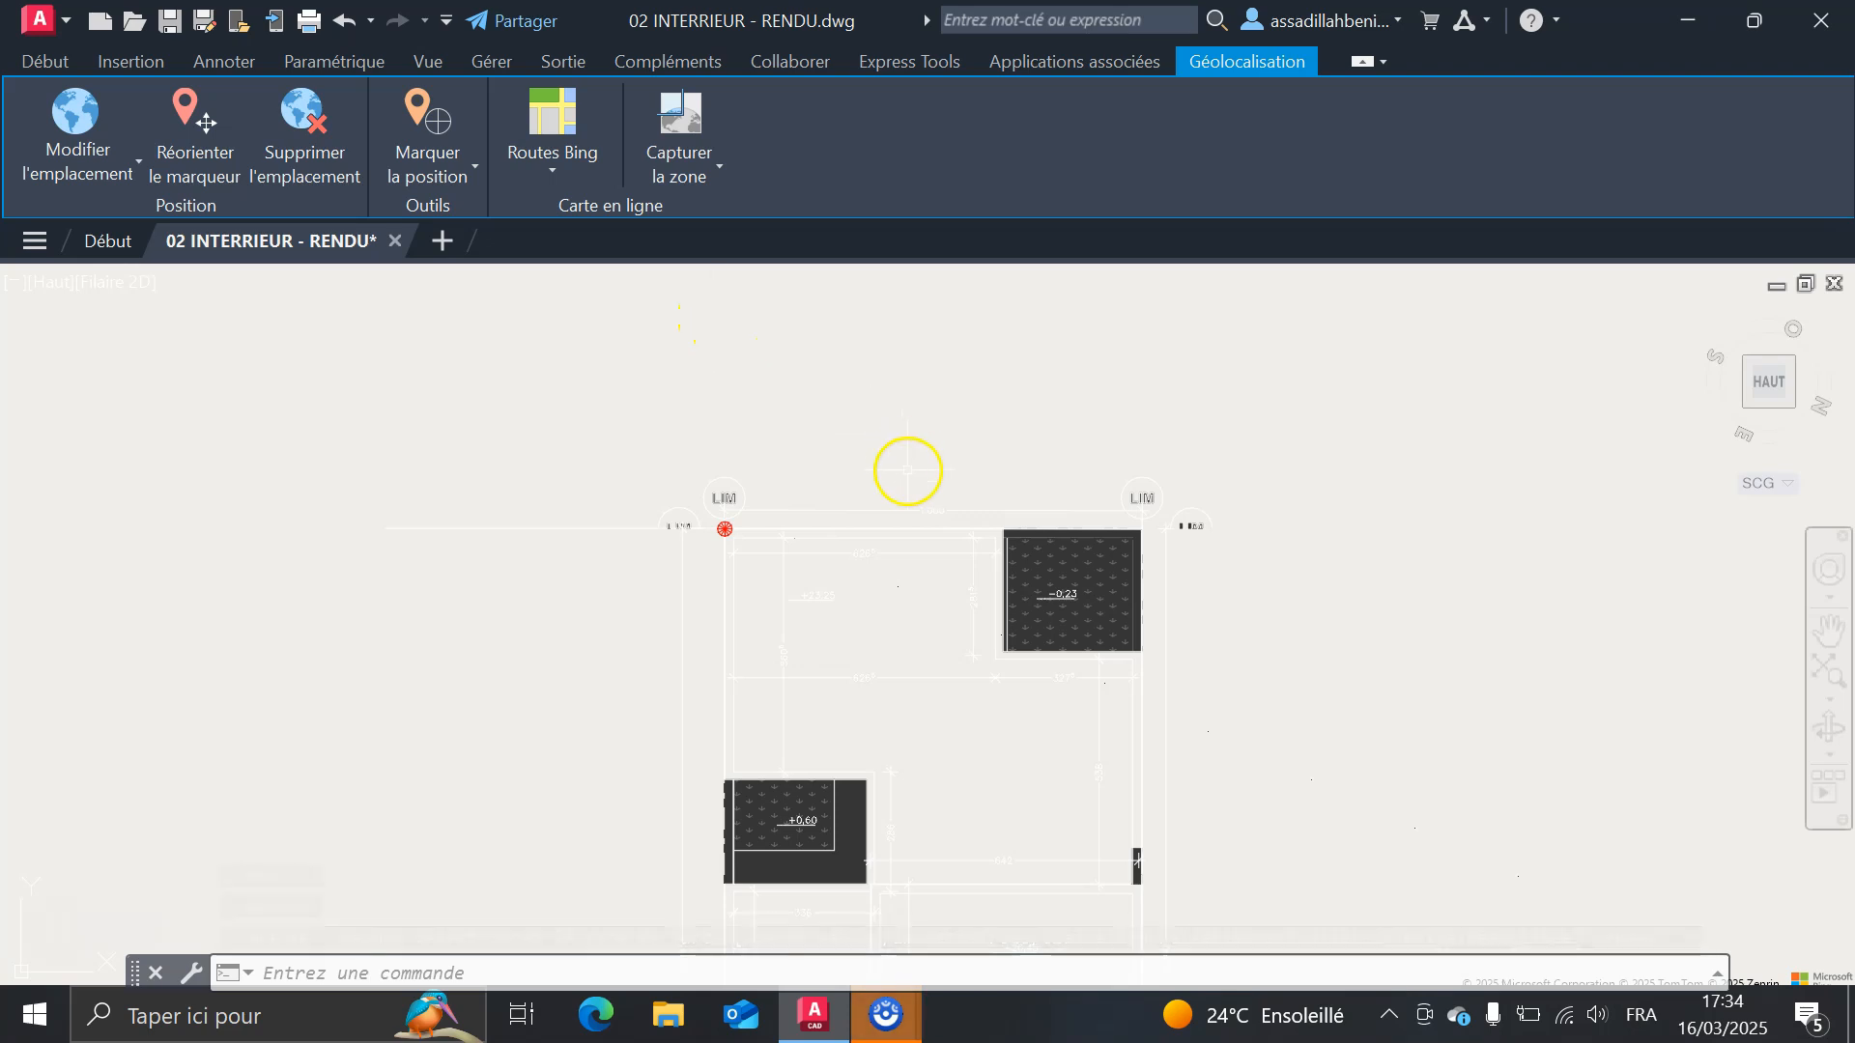
pyautogui.scroll(-3, 685, 388)
# - Switch the online map to Imagerie Esri
pyautogui.click(564, 171)
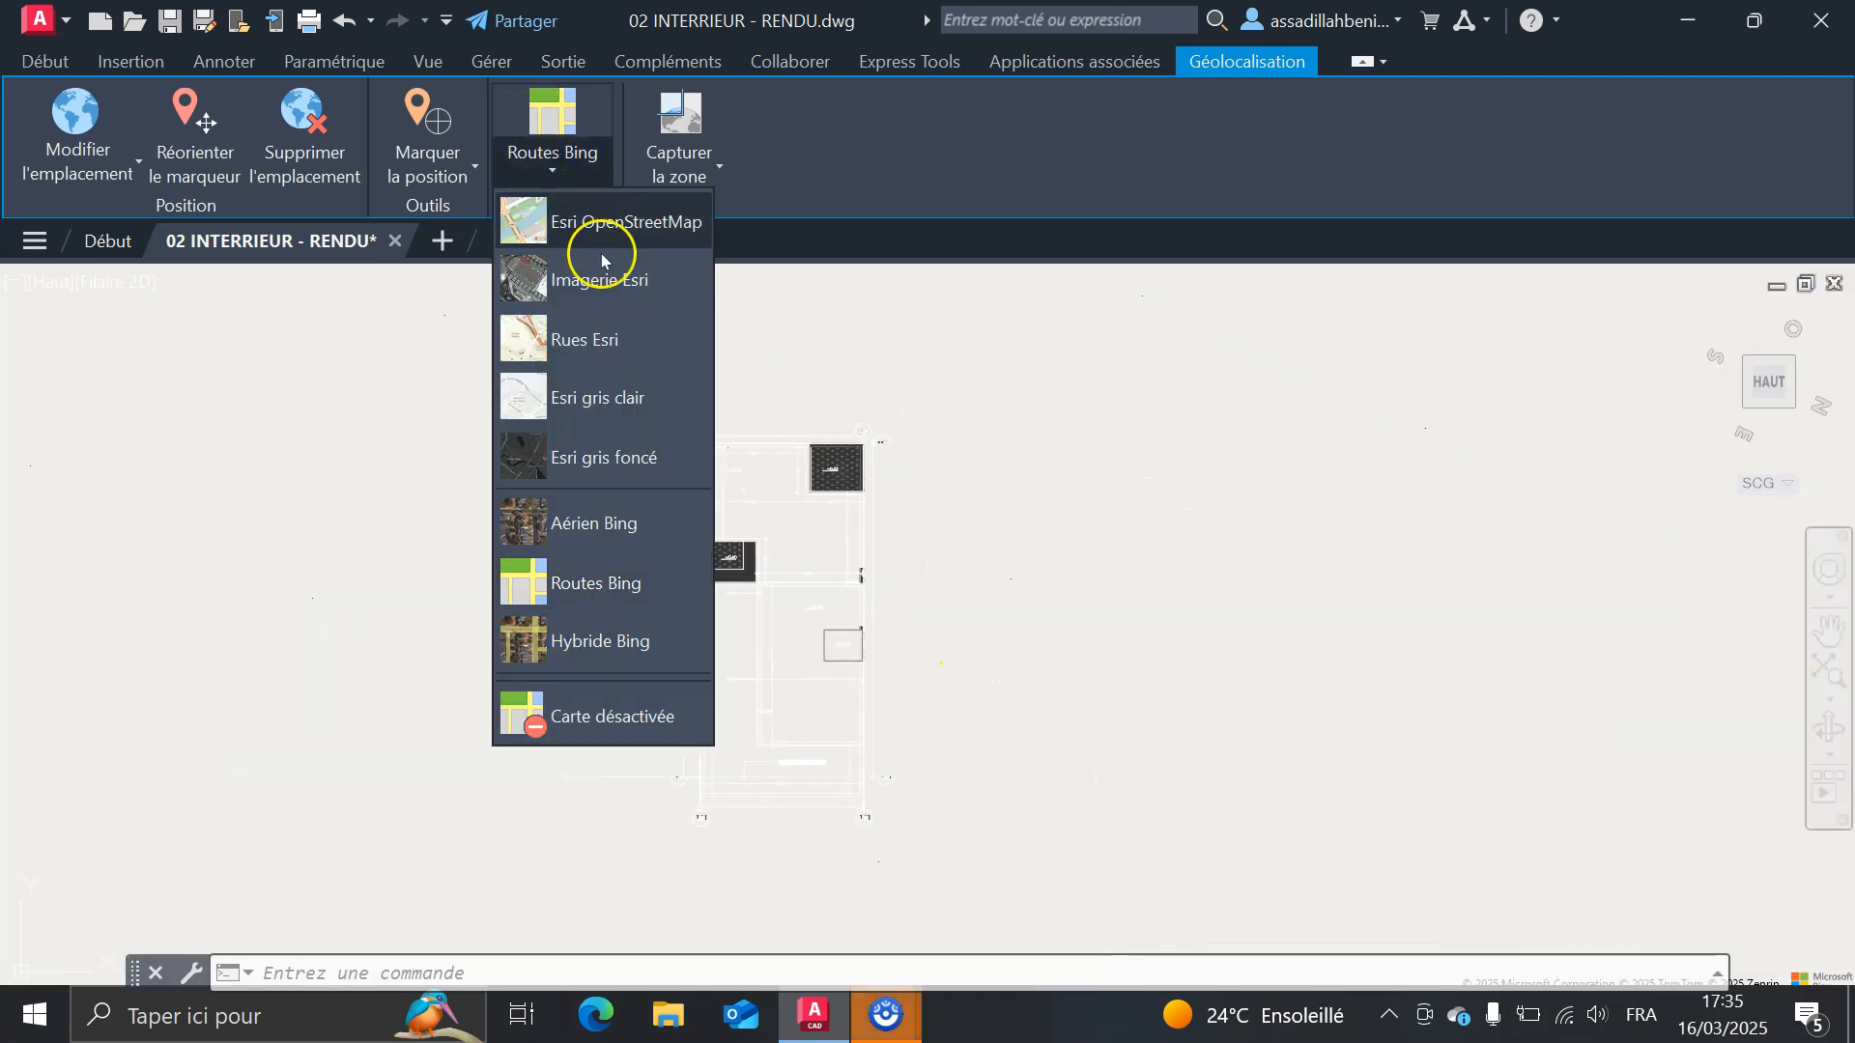
pyautogui.click(616, 283)
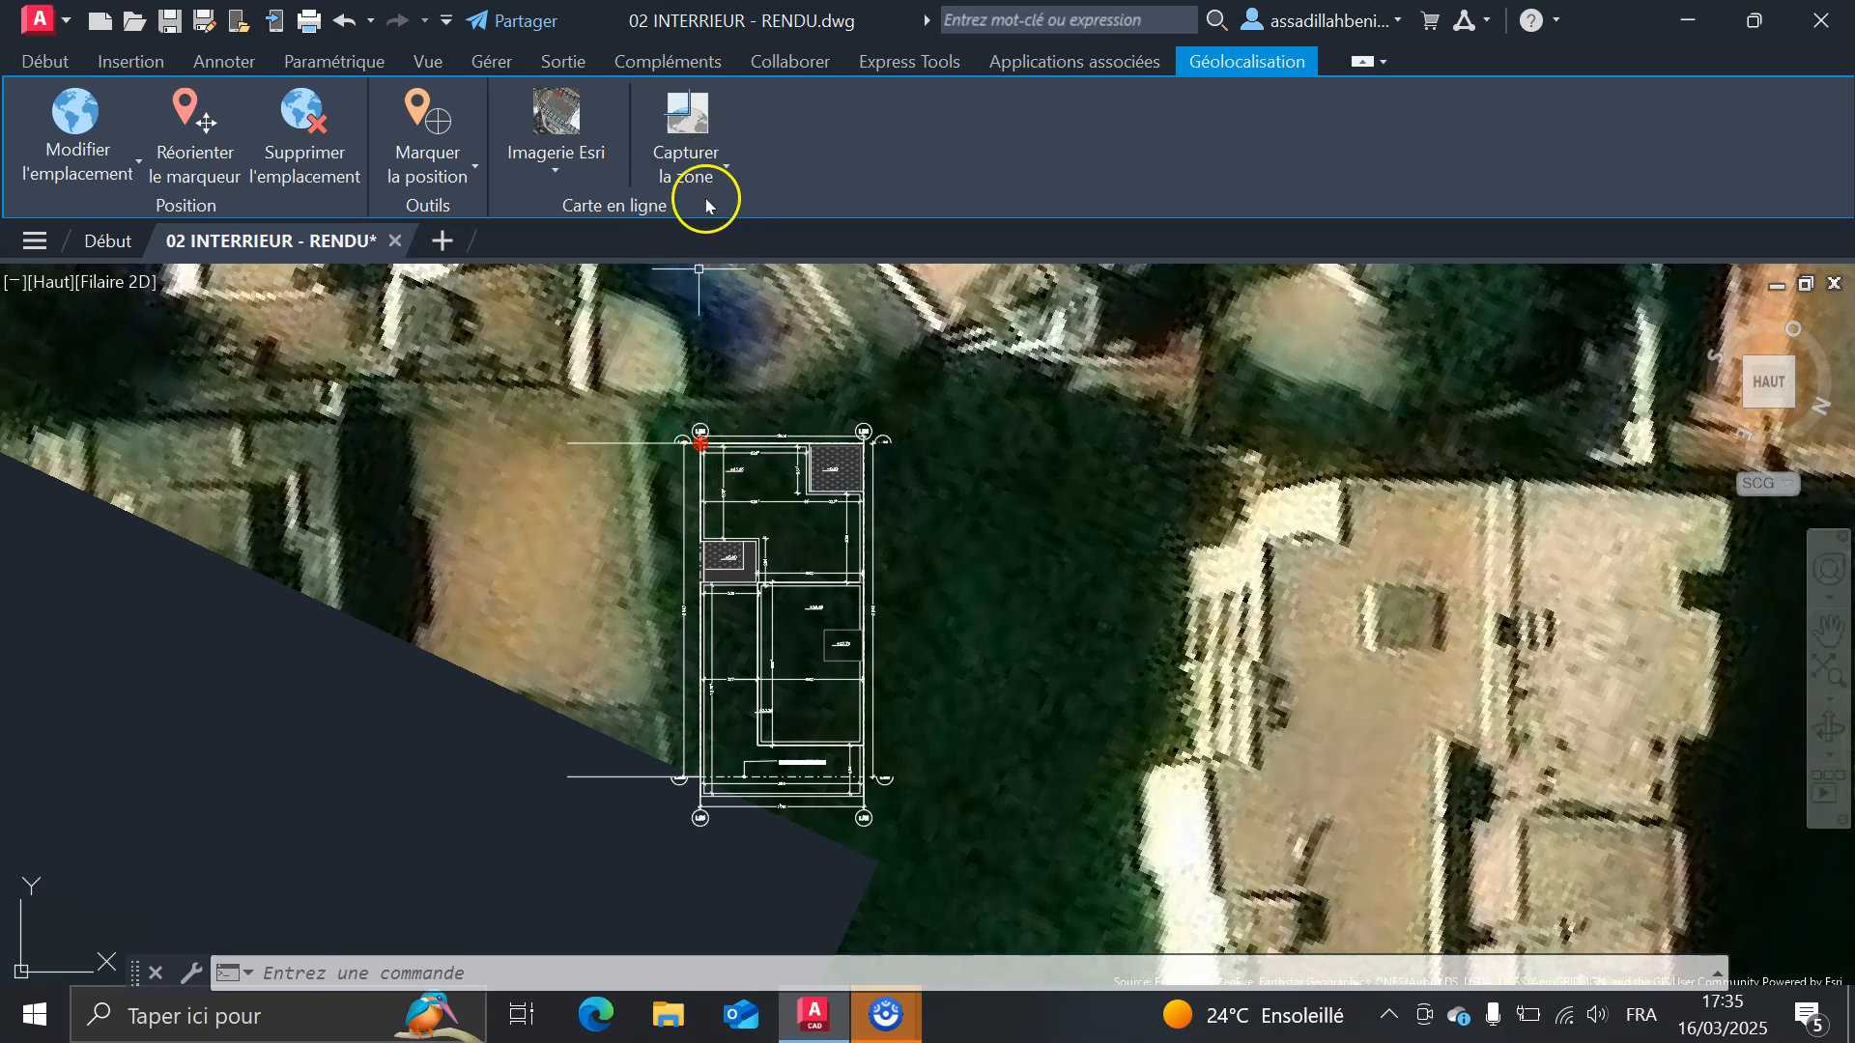
# - Capture a rectangular map area around the floor plan, from the neighbouring buildings above it to the road below
pyautogui.click(725, 171)
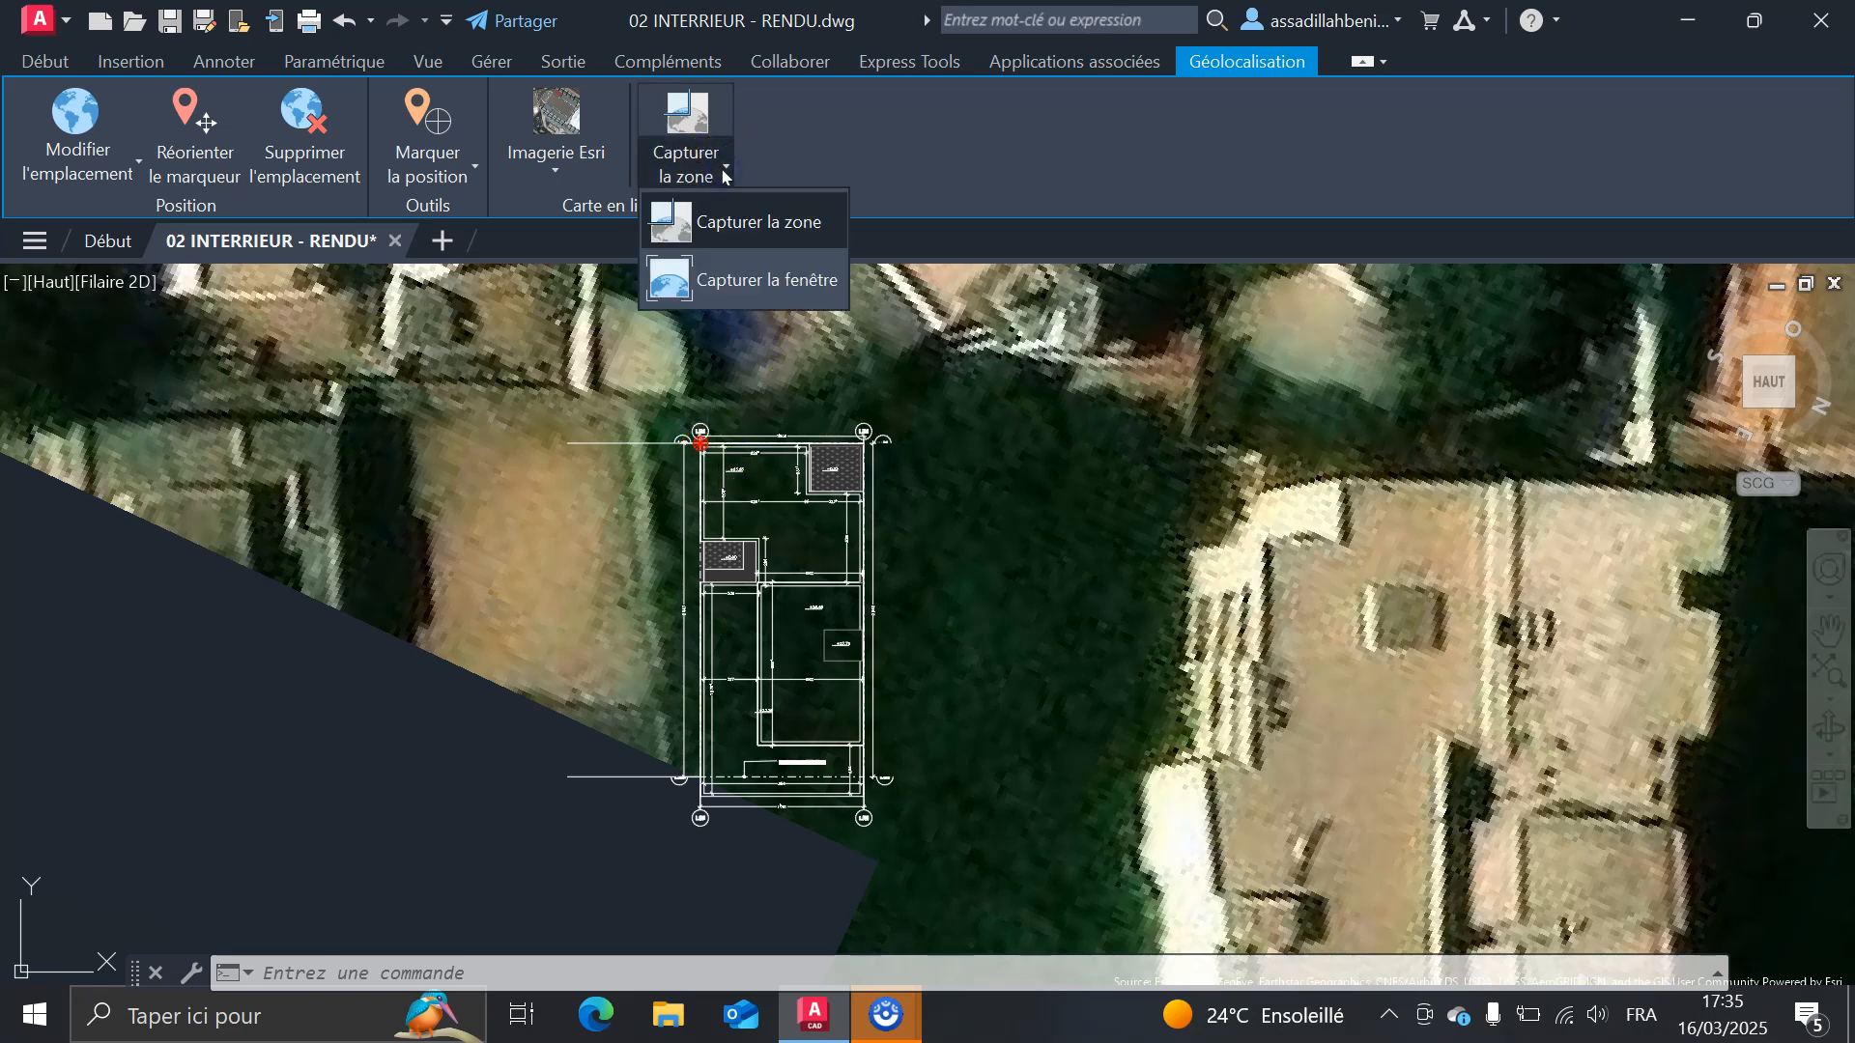
pyautogui.click(747, 267)
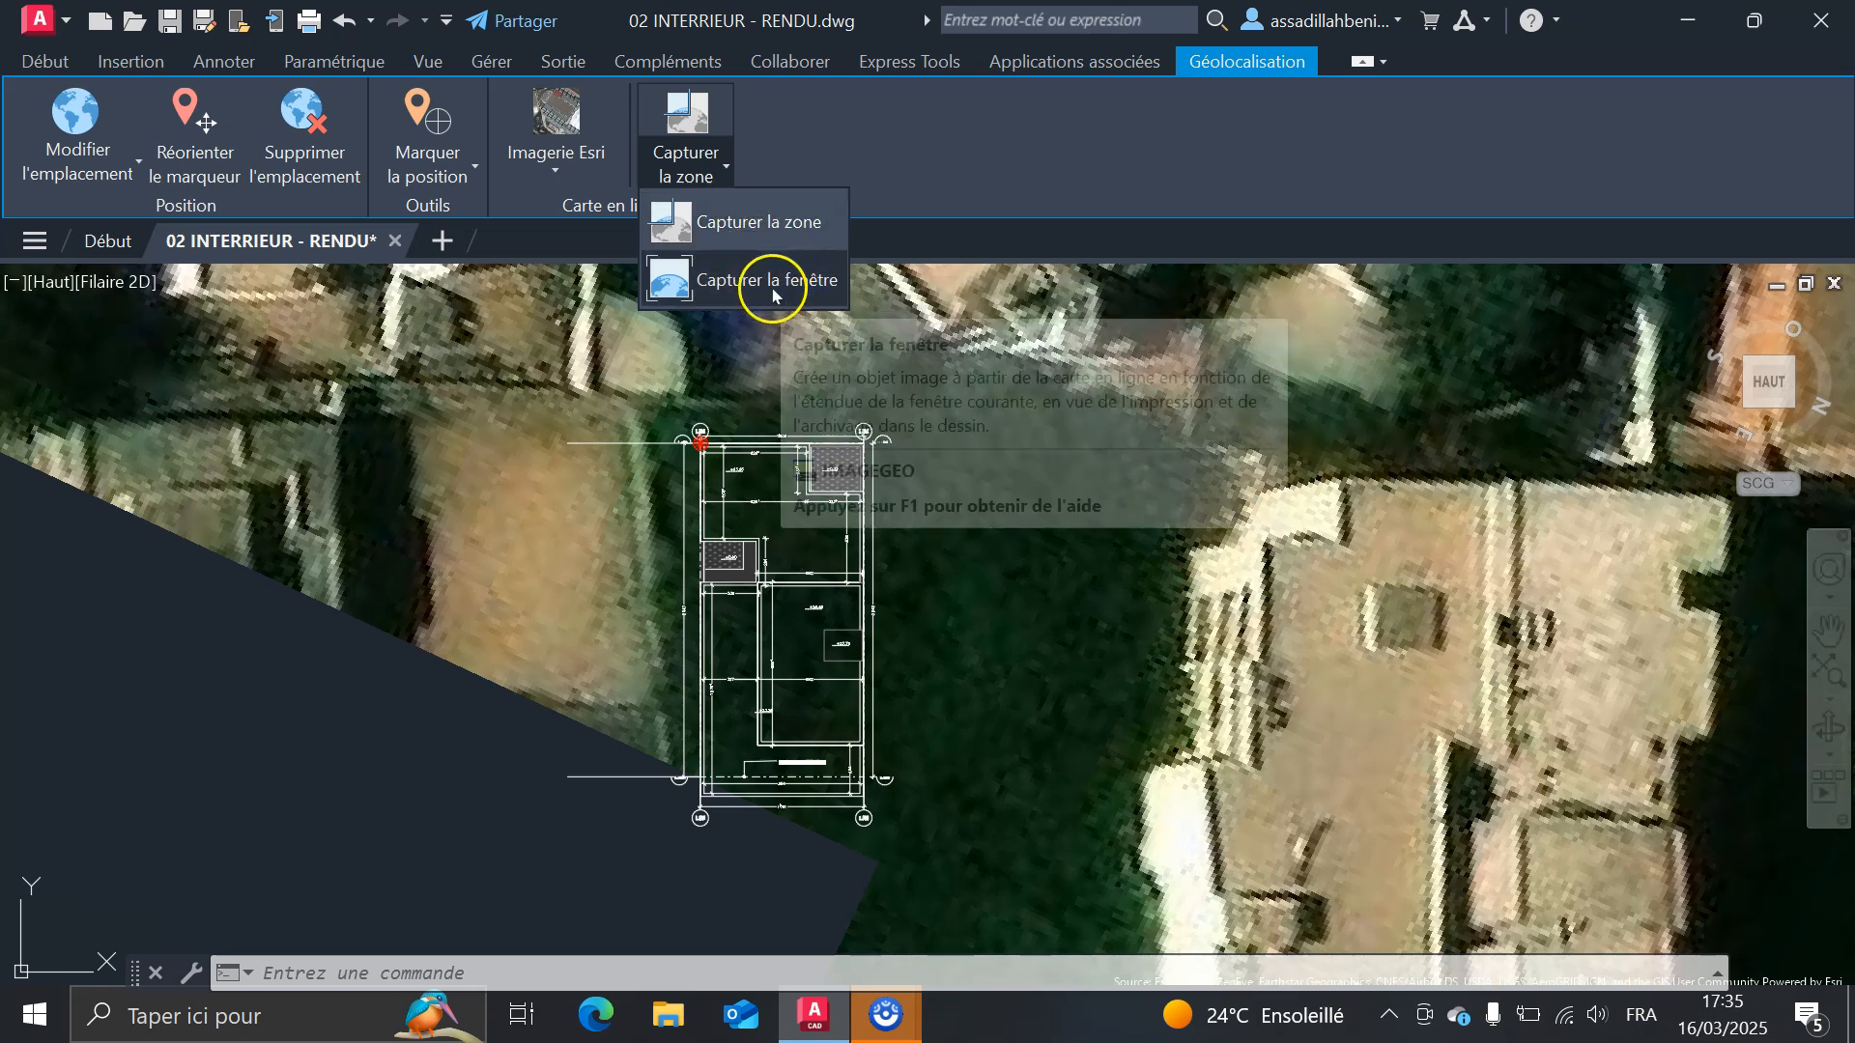
pyautogui.click(758, 224)
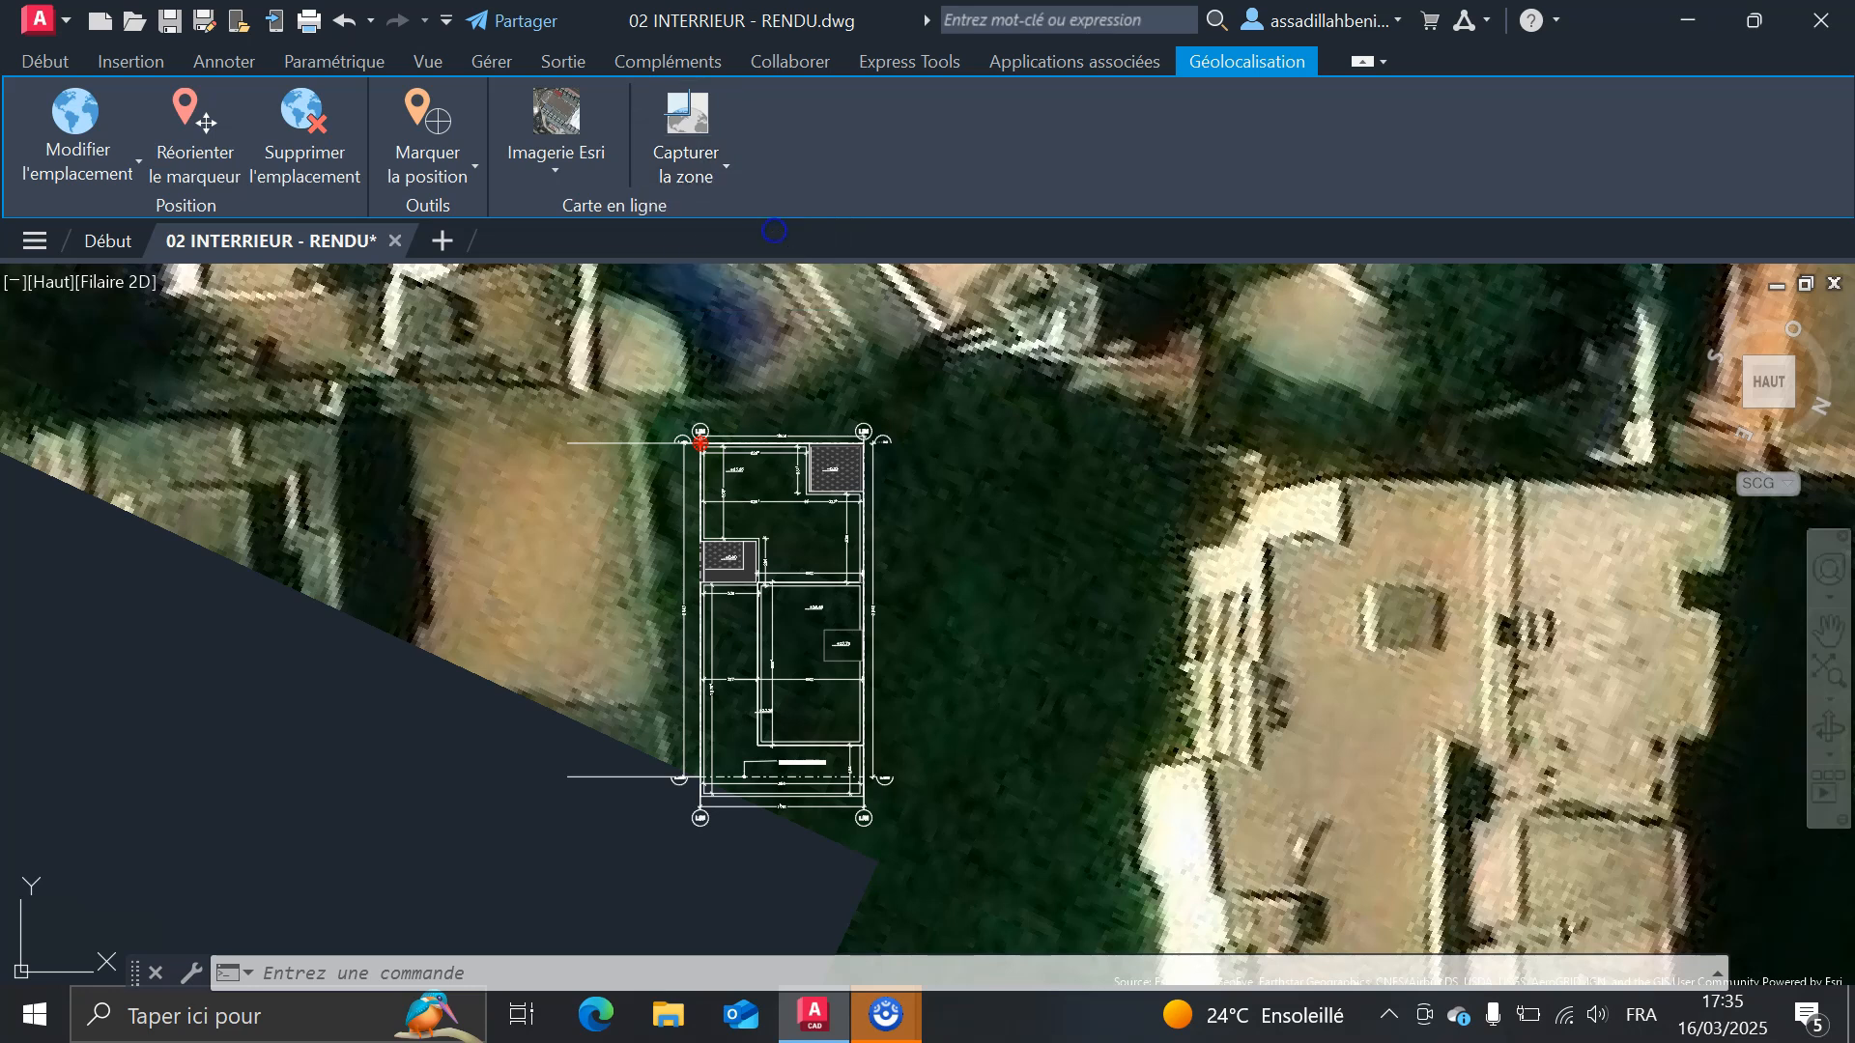
pyautogui.scroll(-5, 828, 430)
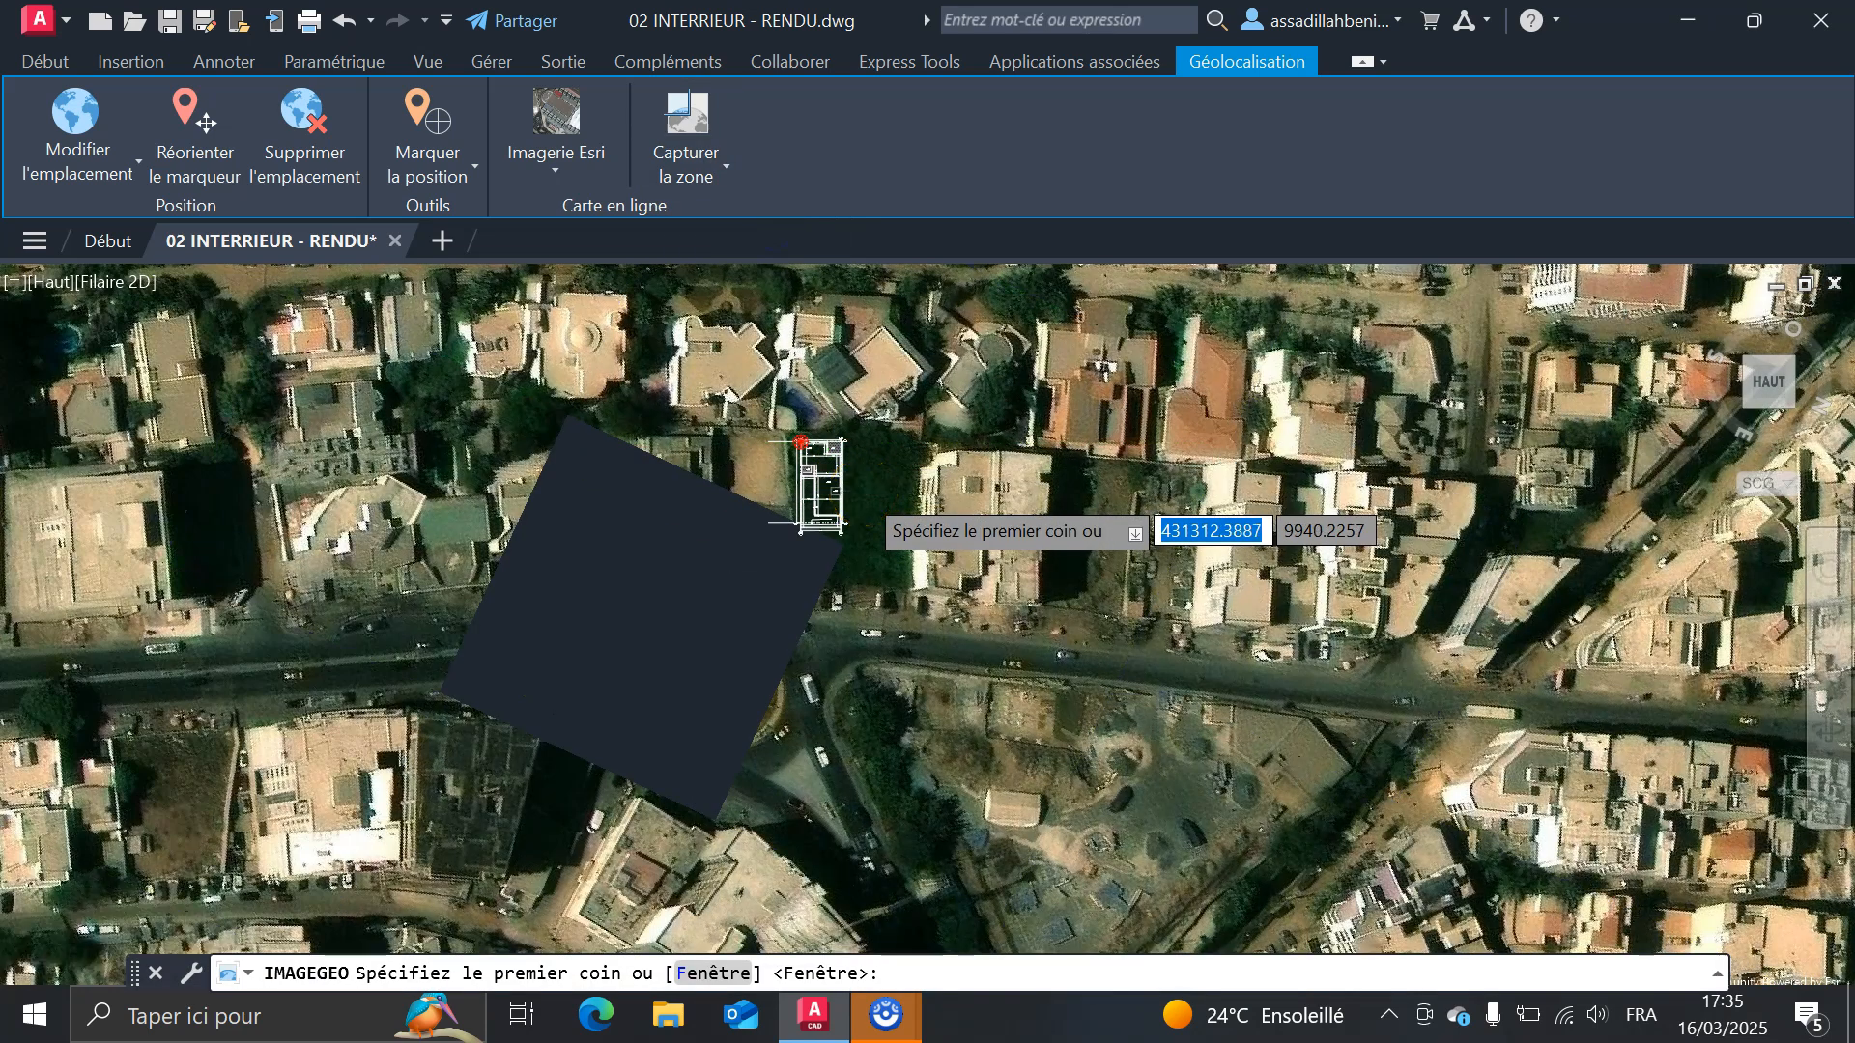
pyautogui.scroll(2, 860, 493)
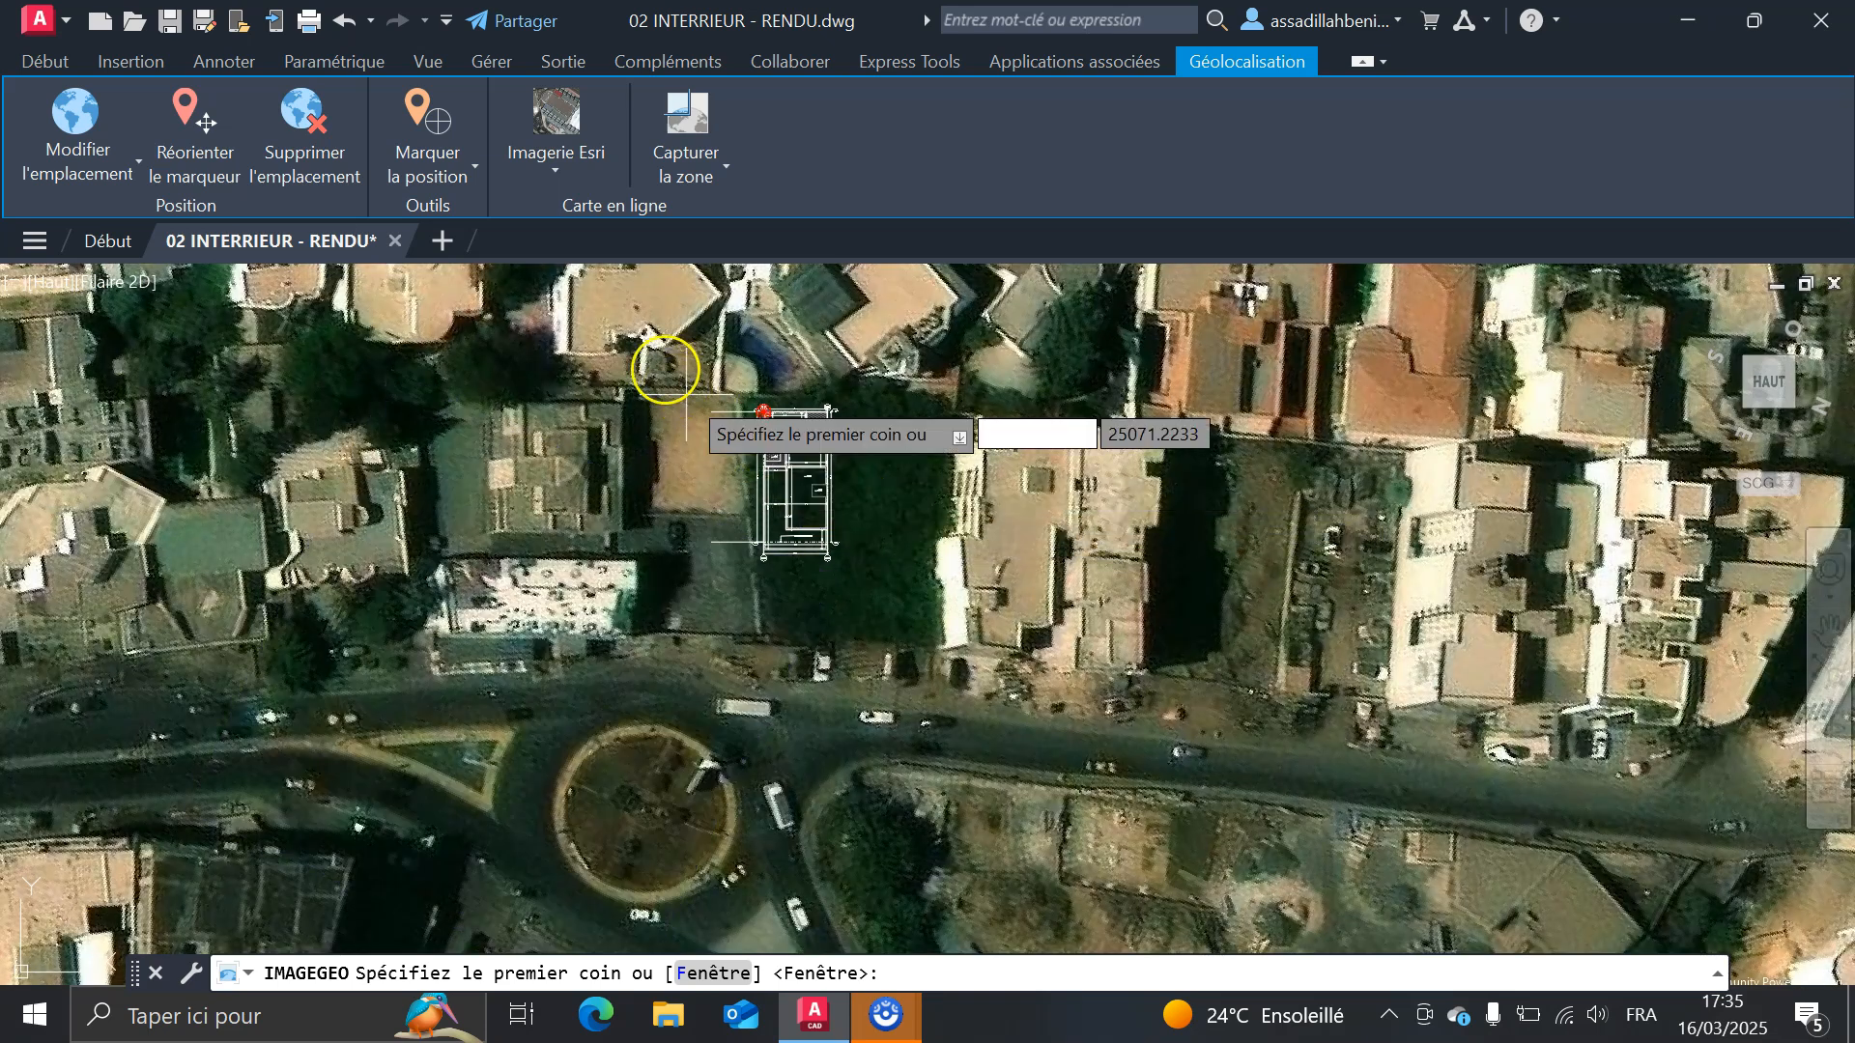
pyautogui.click(635, 316)
pyautogui.click(1024, 685)
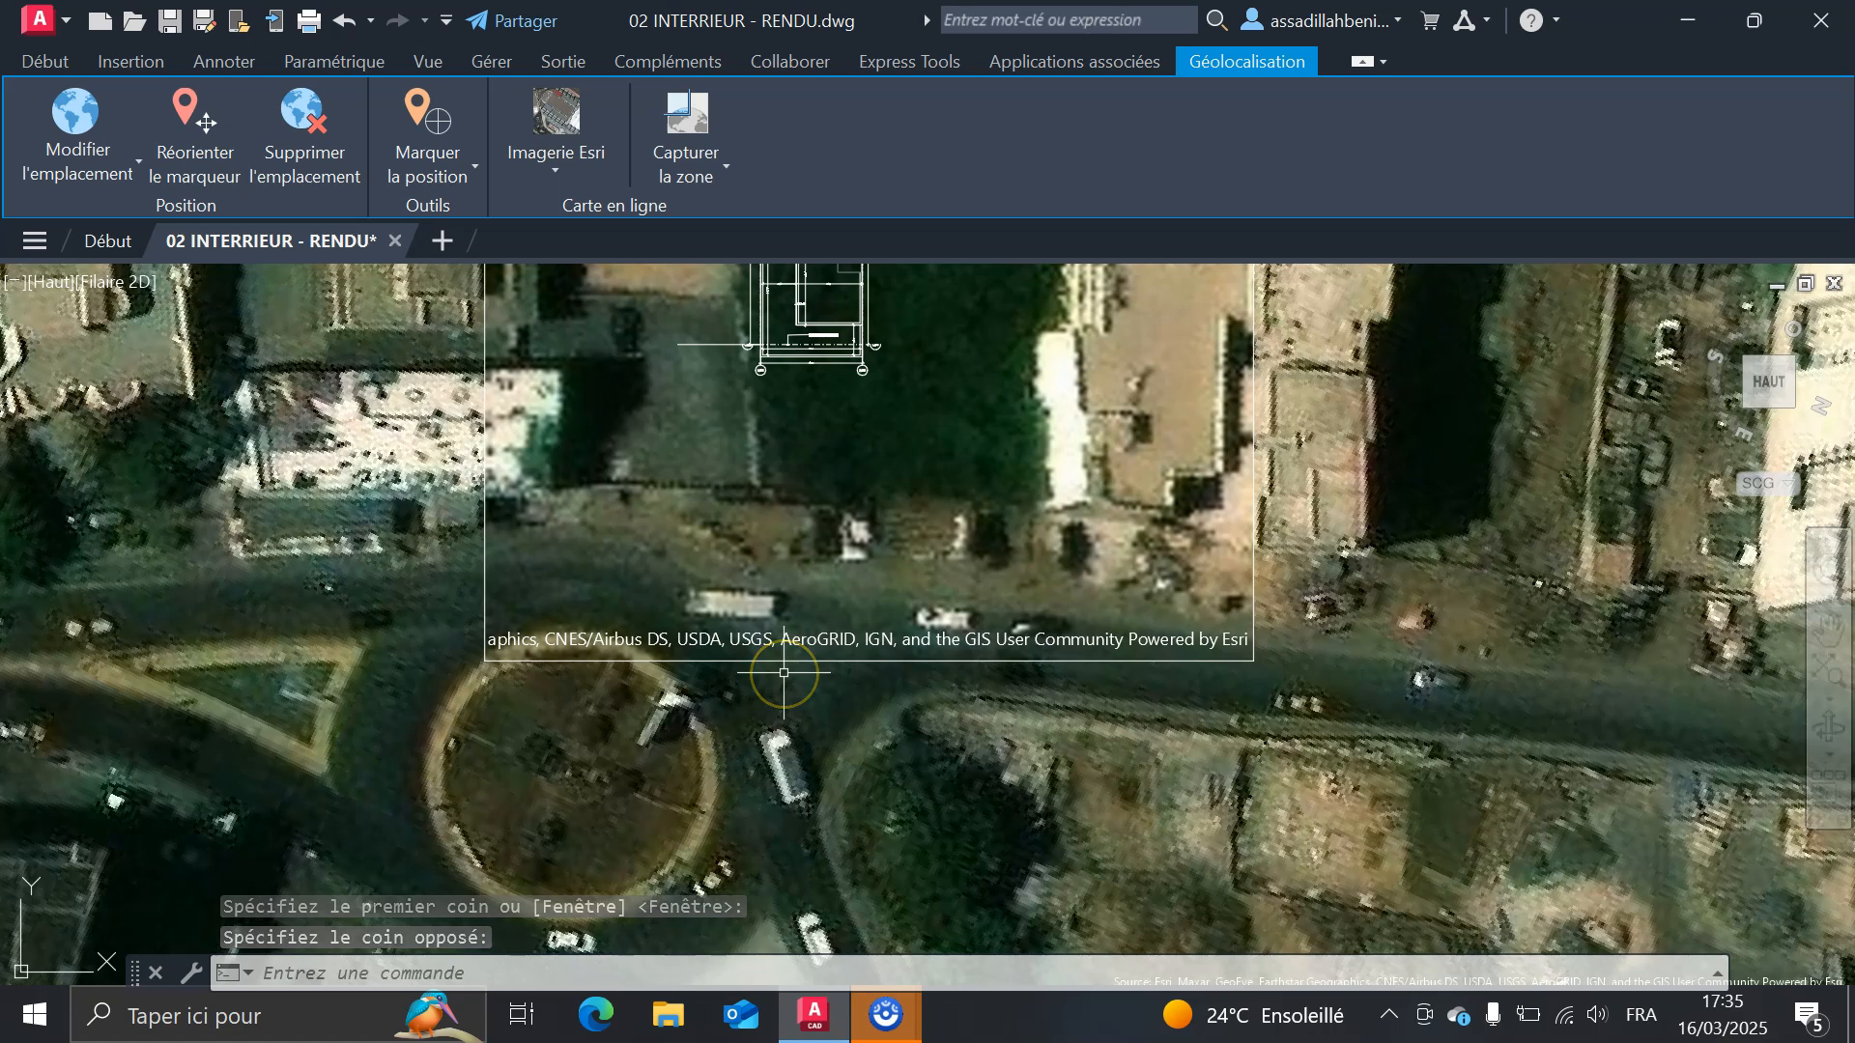
pyautogui.scroll(-2, 783, 674)
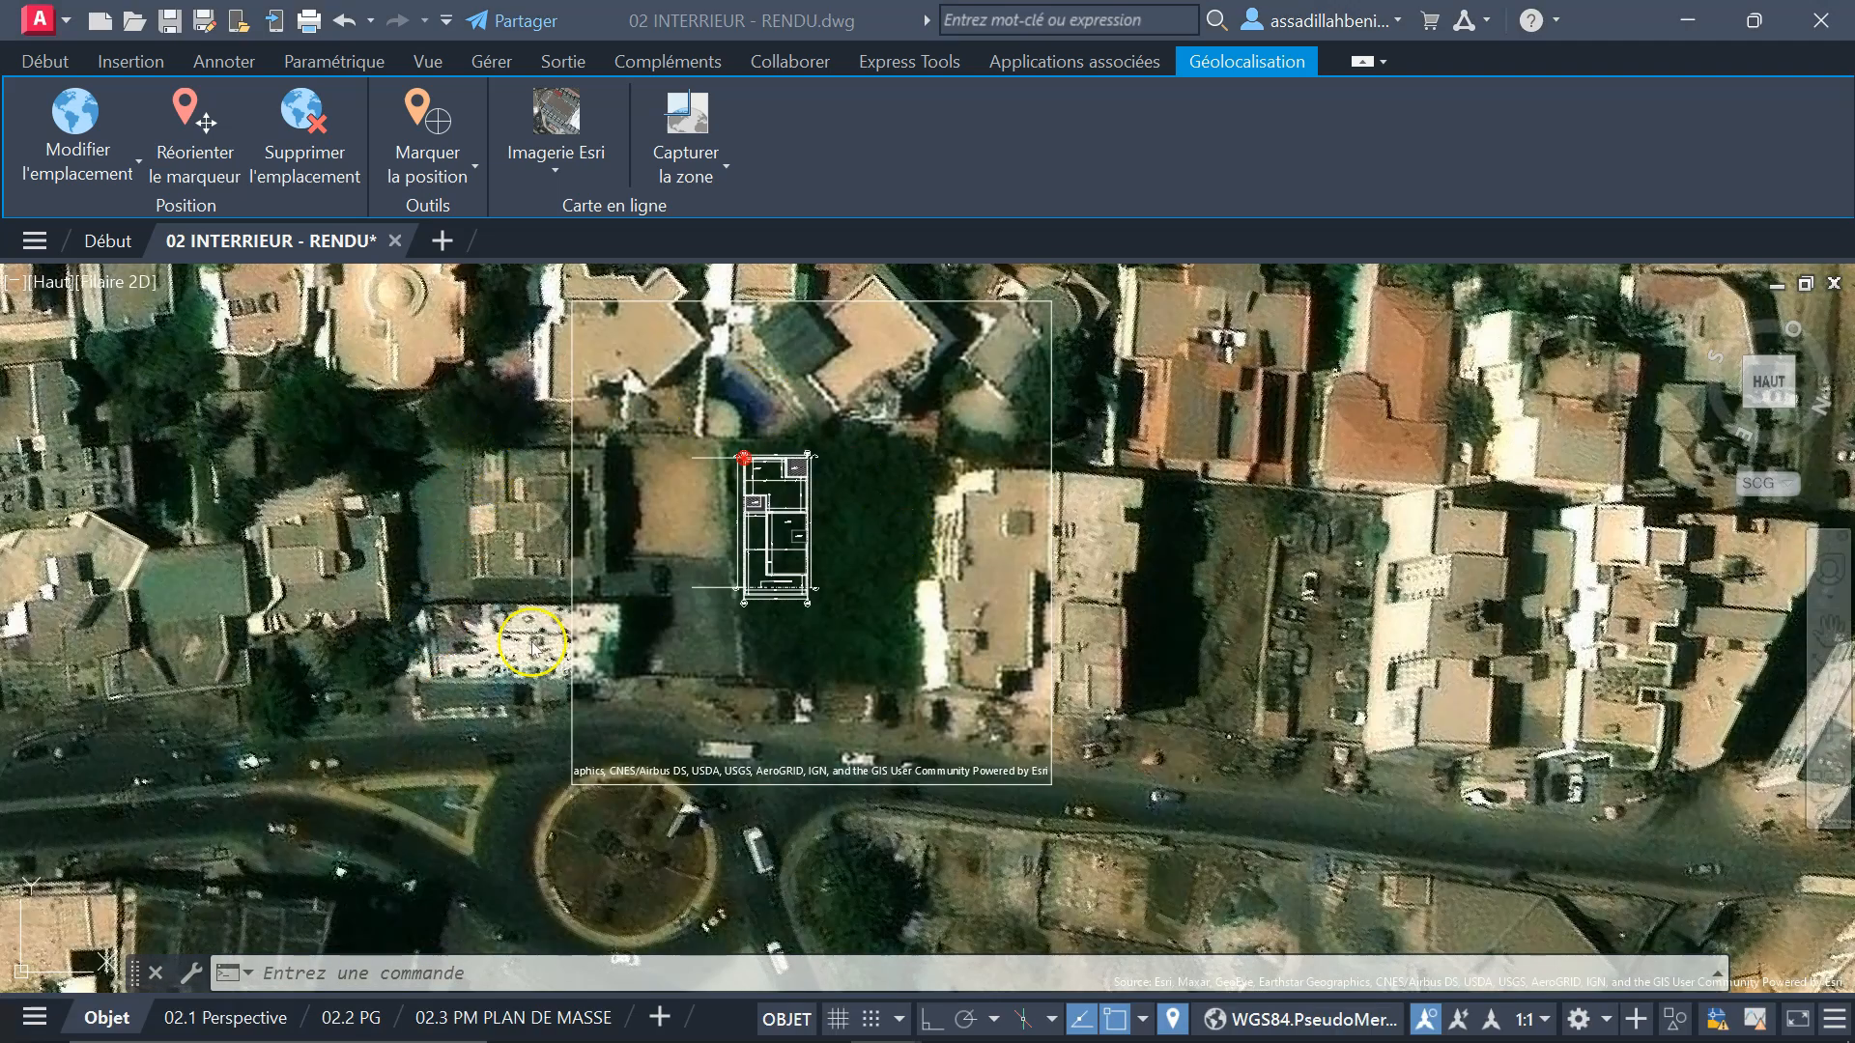
# - Remove the geographic location data and assigned coordinate system from the drawing
pyautogui.click(311, 135)
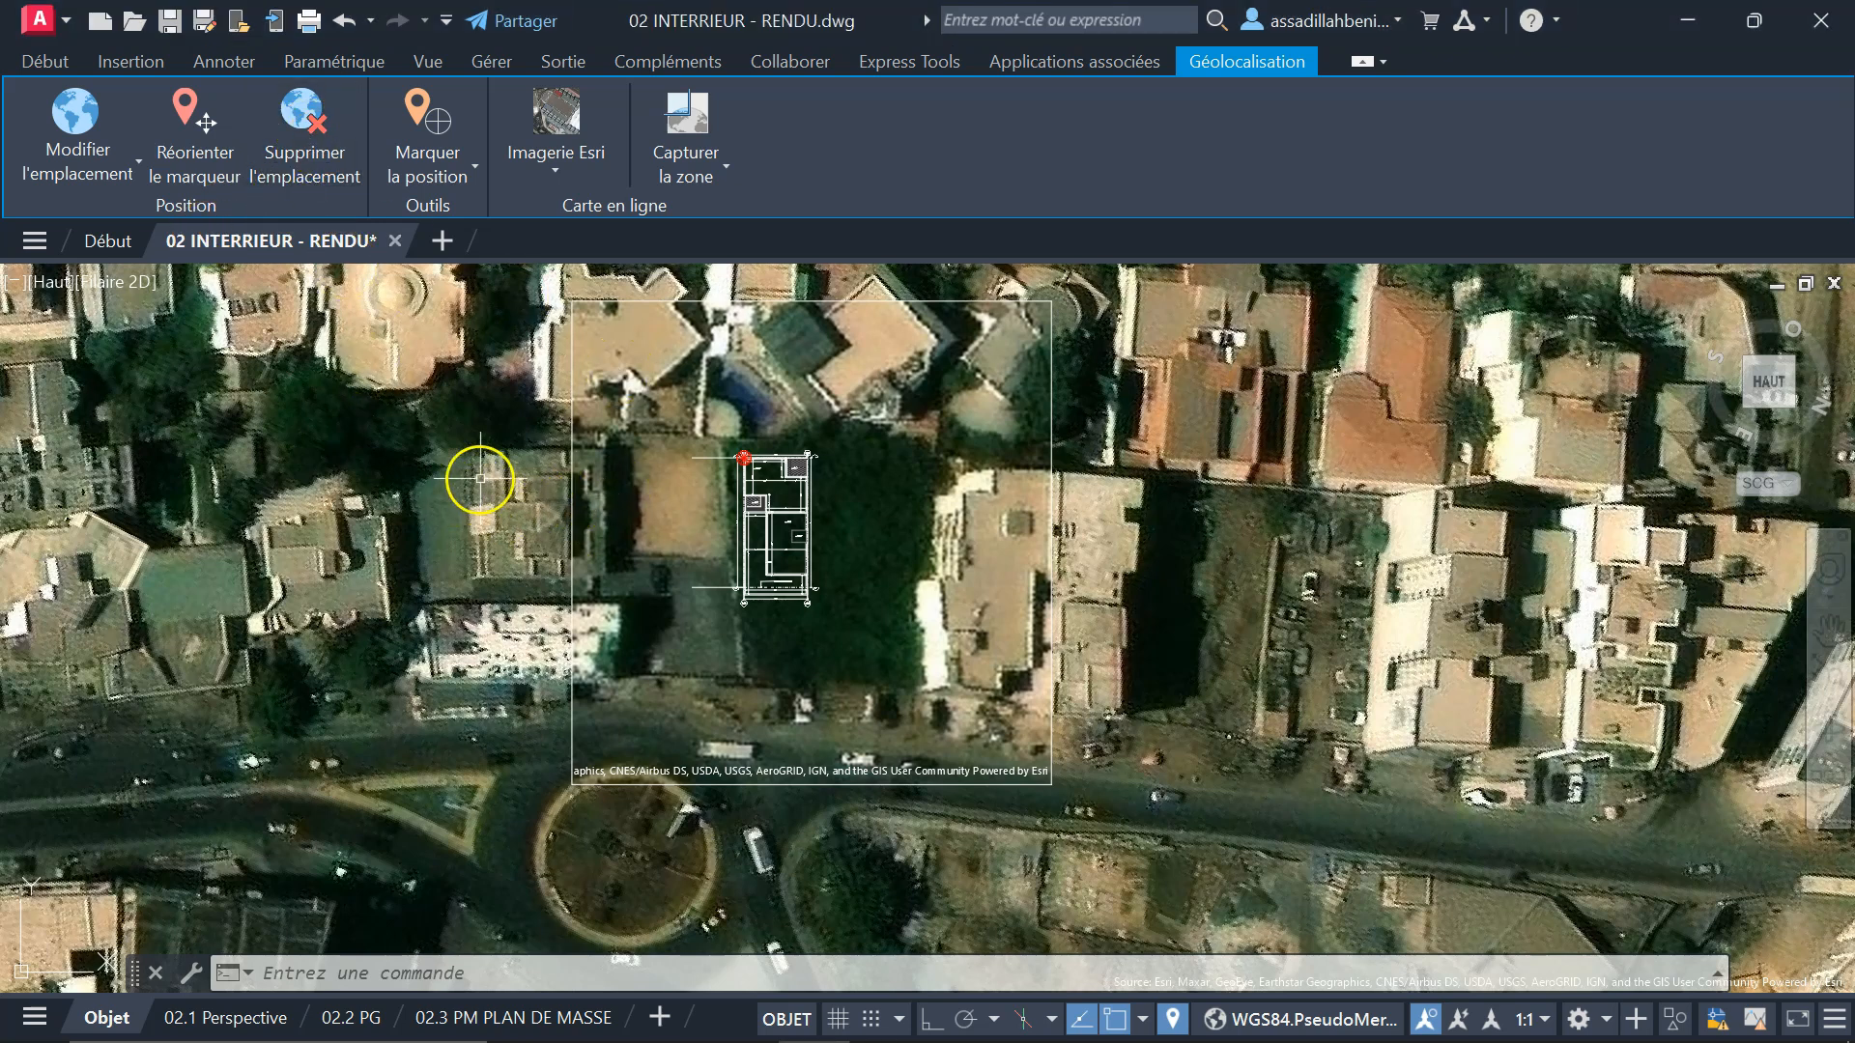
pyautogui.click(319, 121)
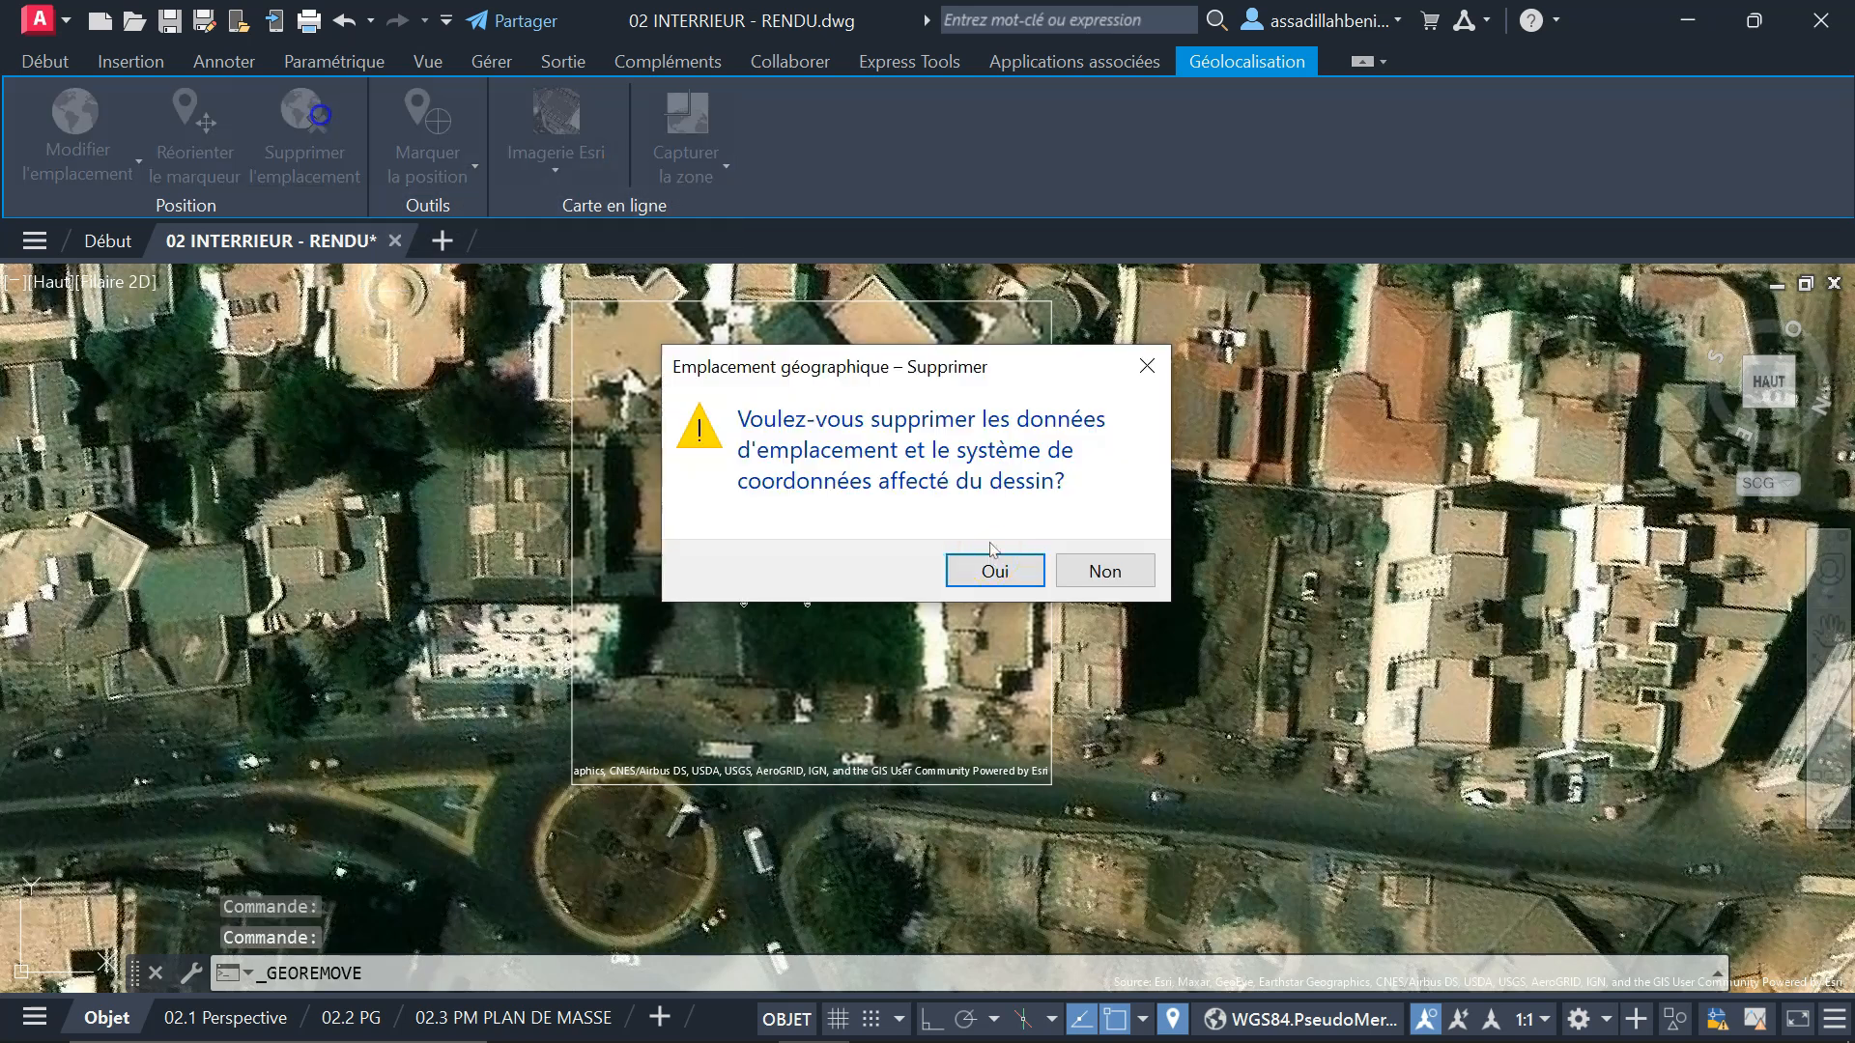
pyautogui.click(992, 571)
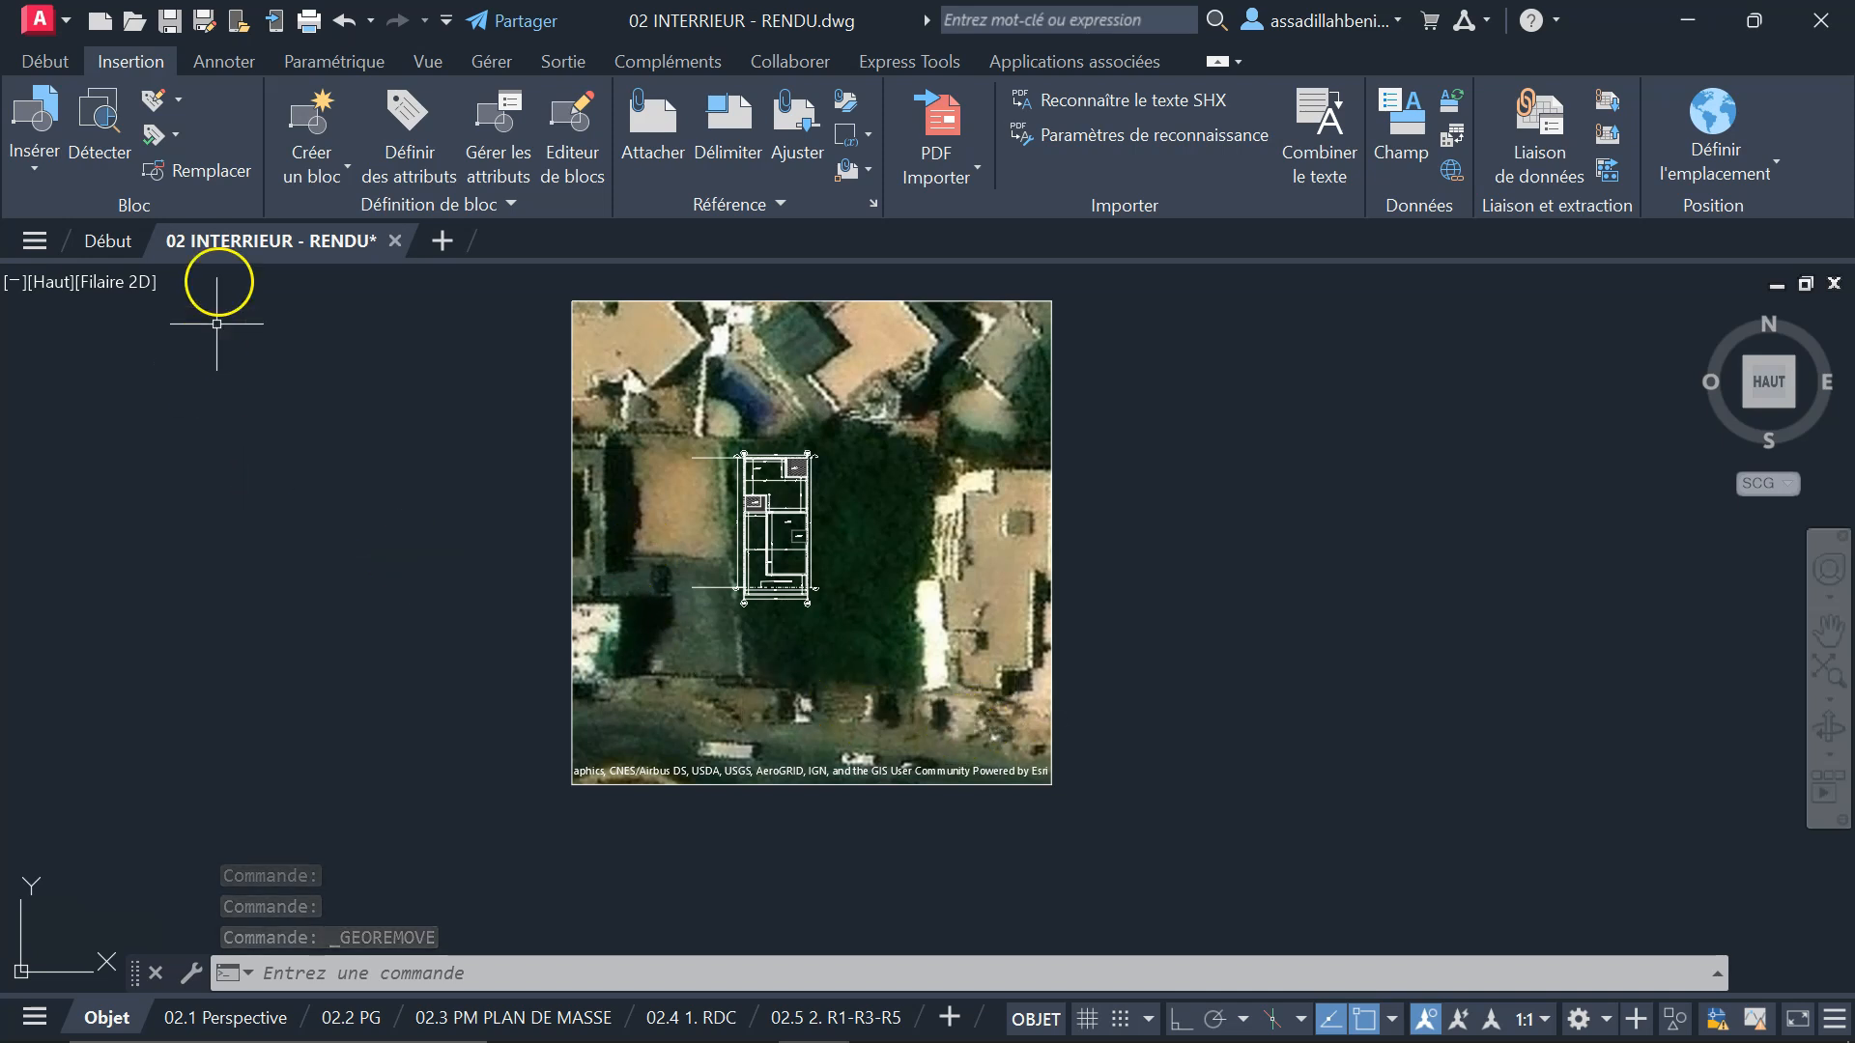
# - Turn off the current layer Divers - Zones to hide the captured map image, confirming that the current layer is deactivated
pyautogui.click(49, 62)
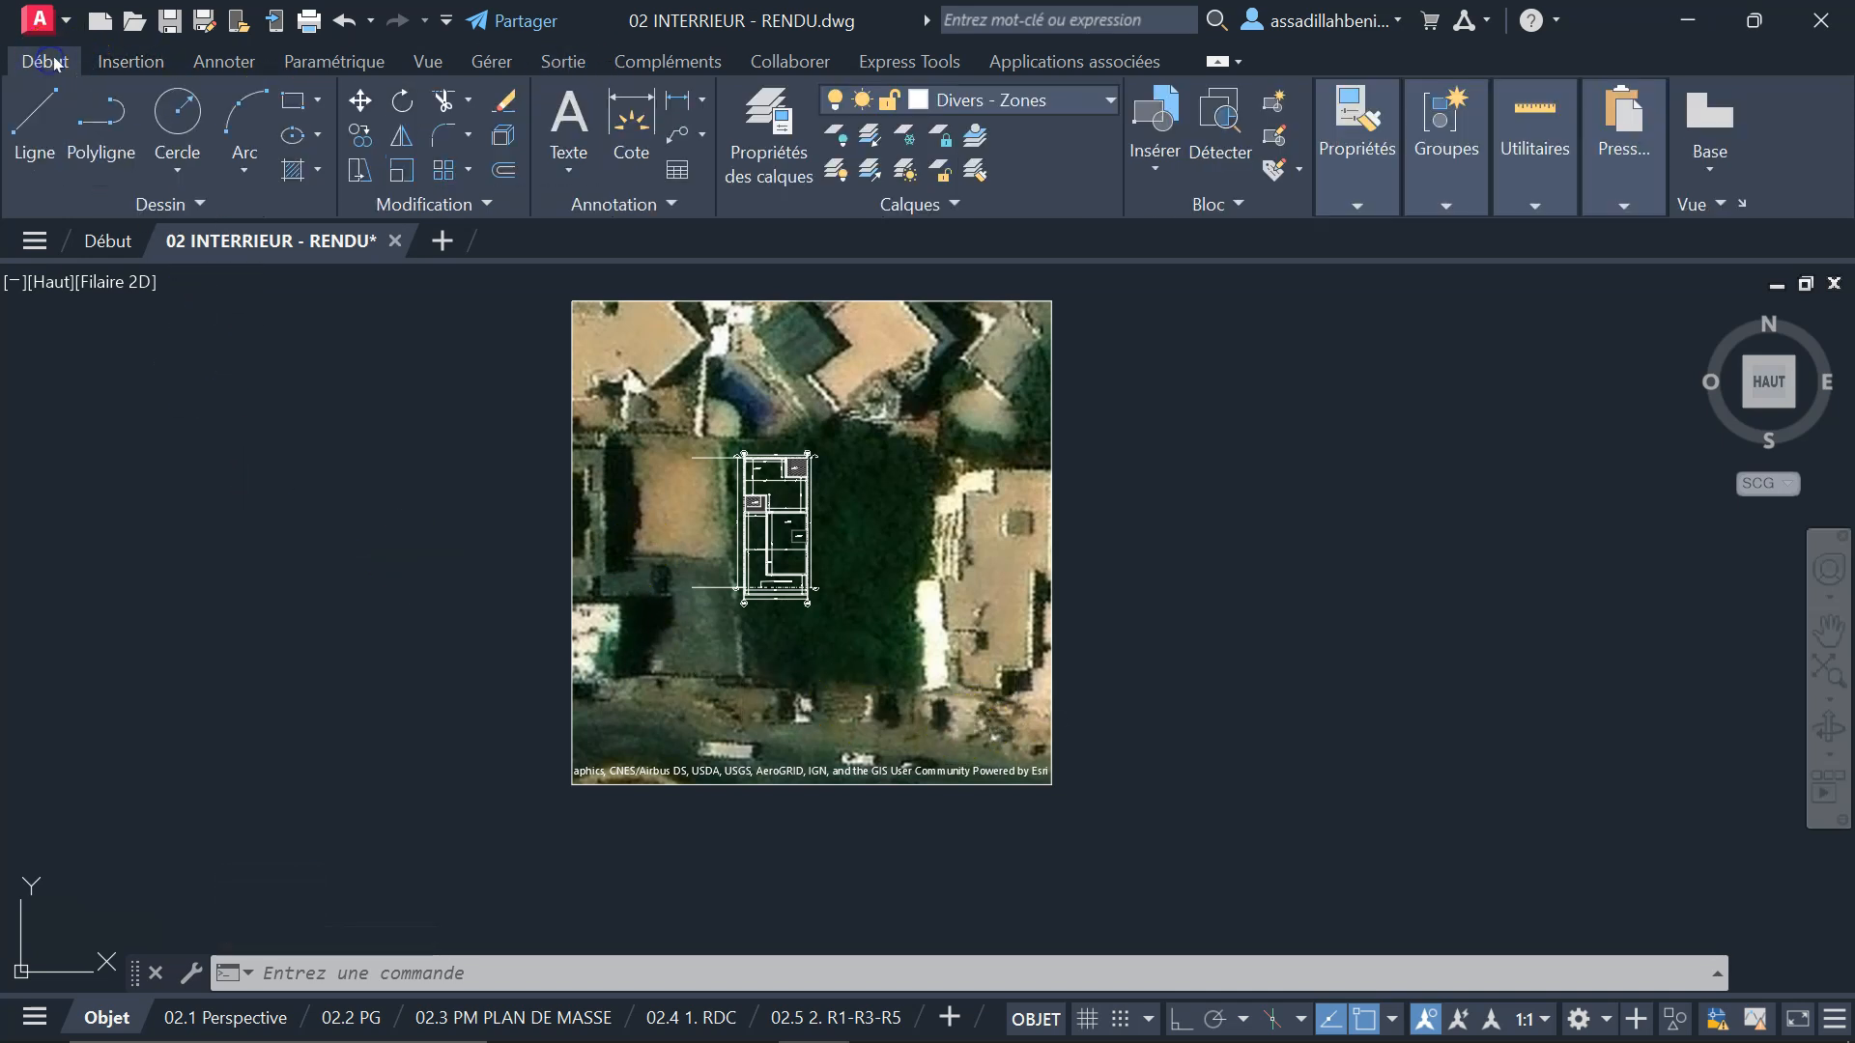
pyautogui.click(1024, 106)
pyautogui.click(842, 279)
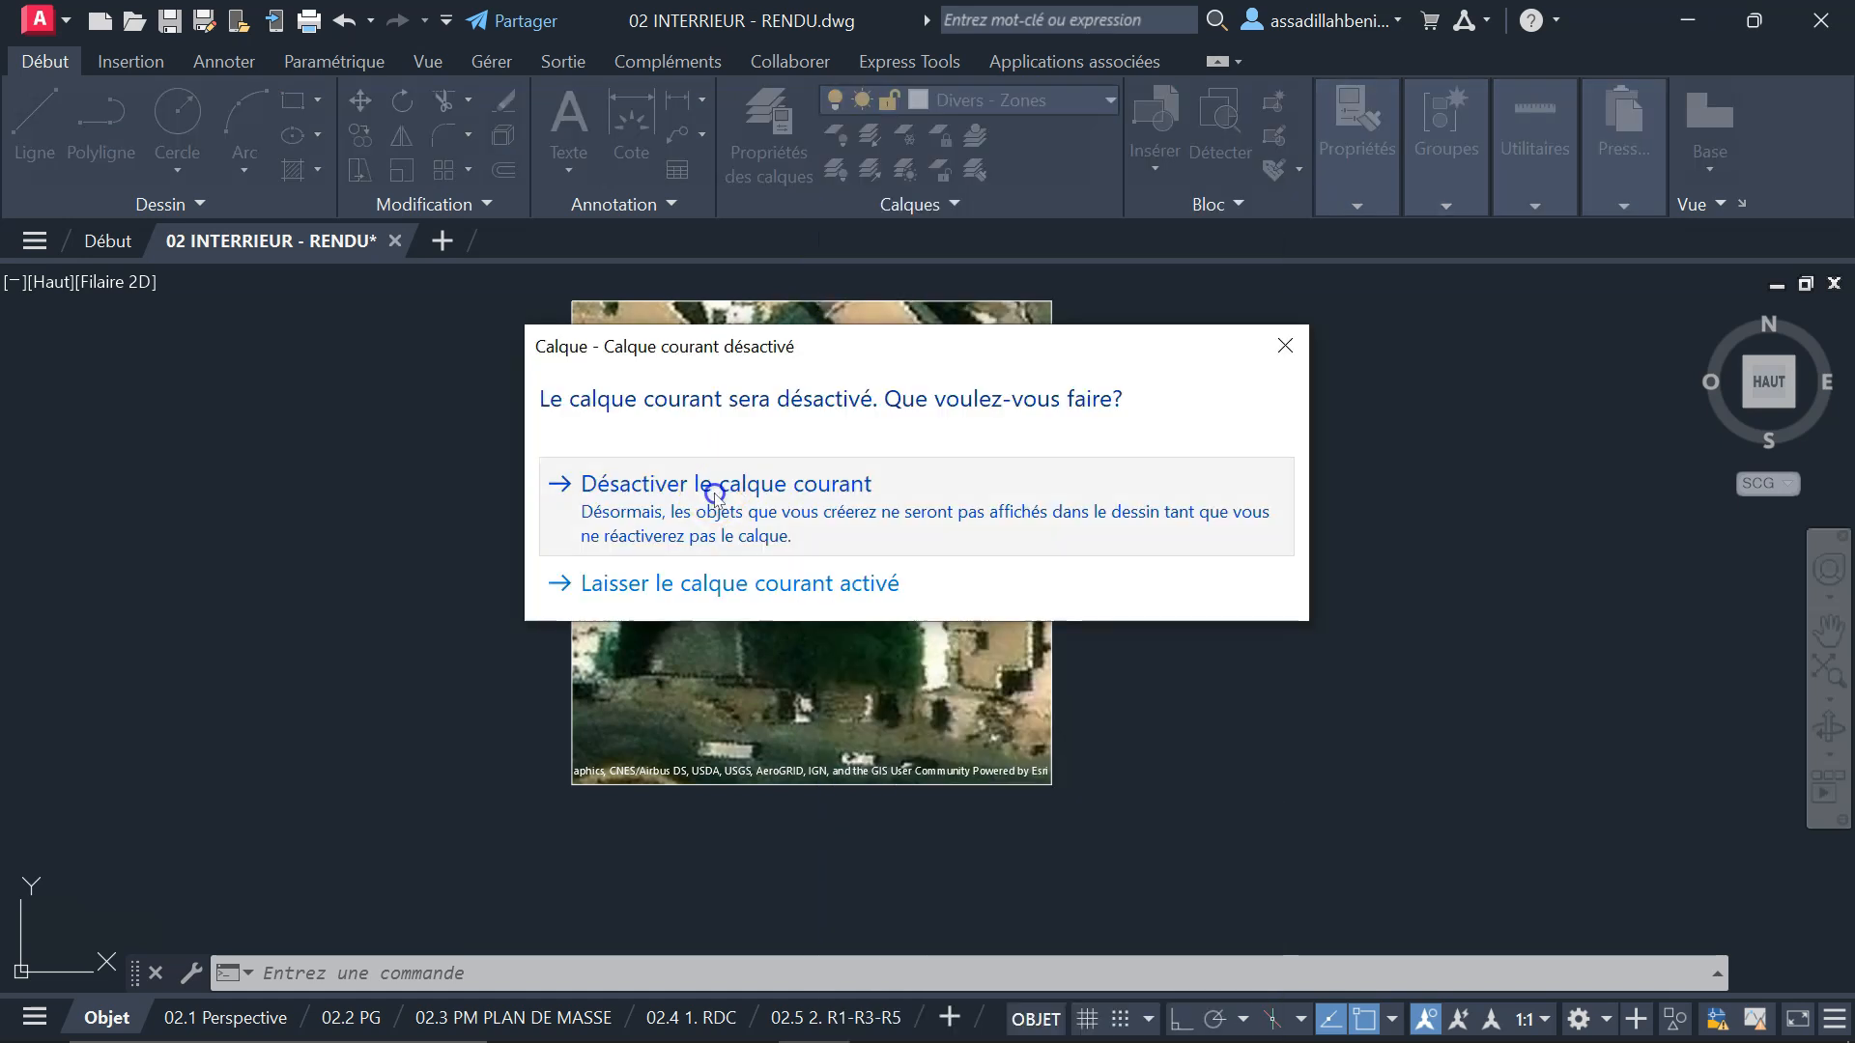
pyautogui.click(715, 491)
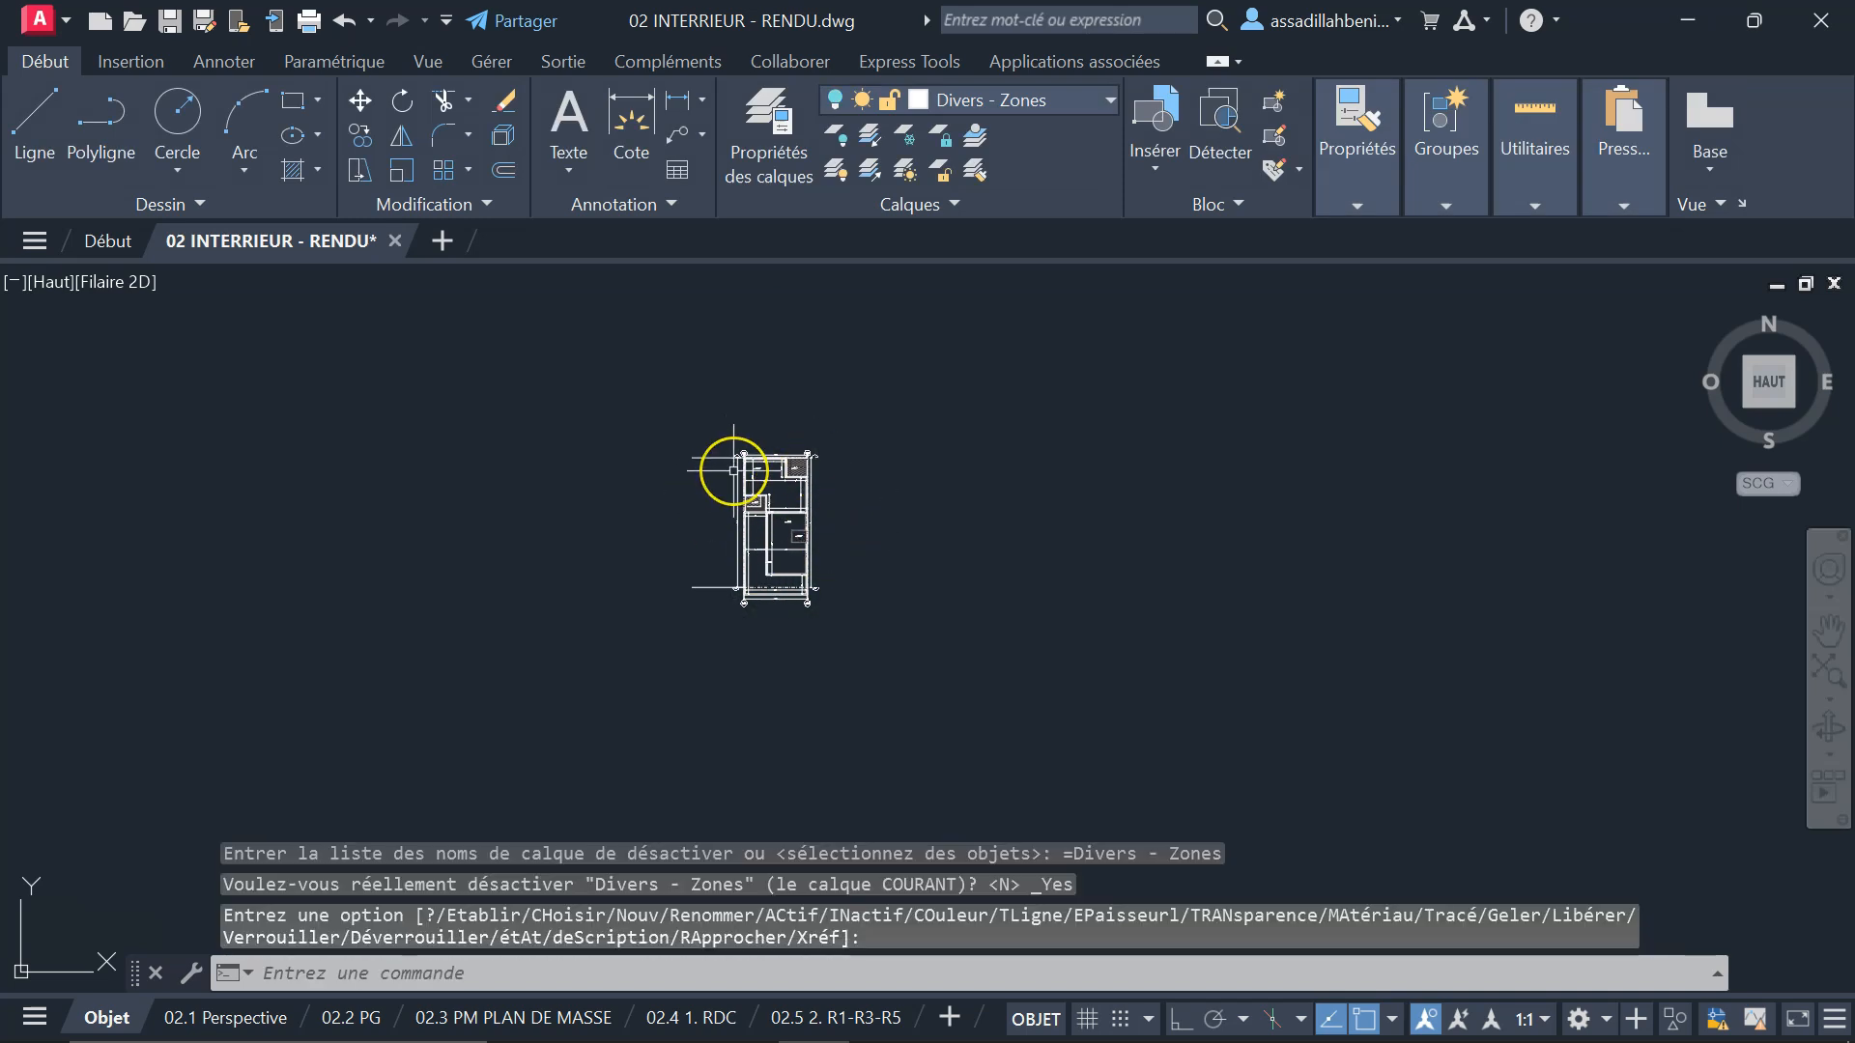
pyautogui.scroll(3, 734, 470)
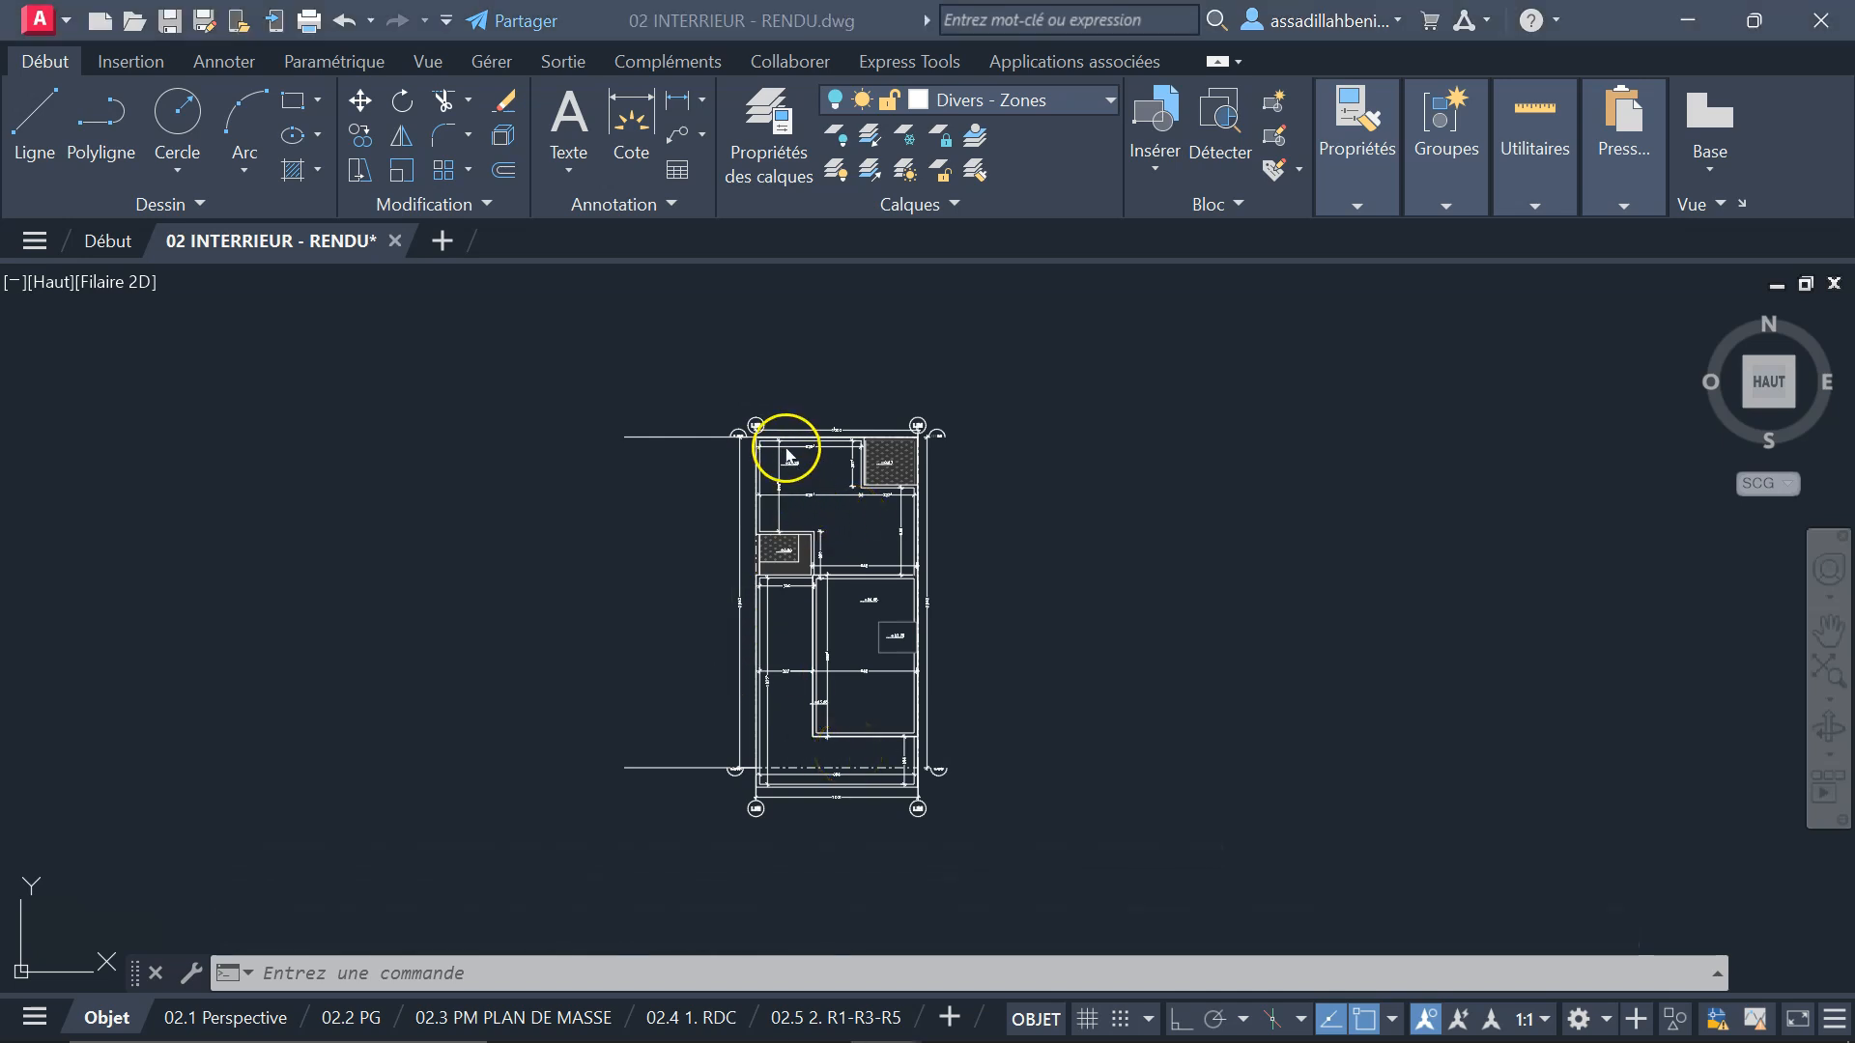
pyautogui.scroll(4, 783, 446)
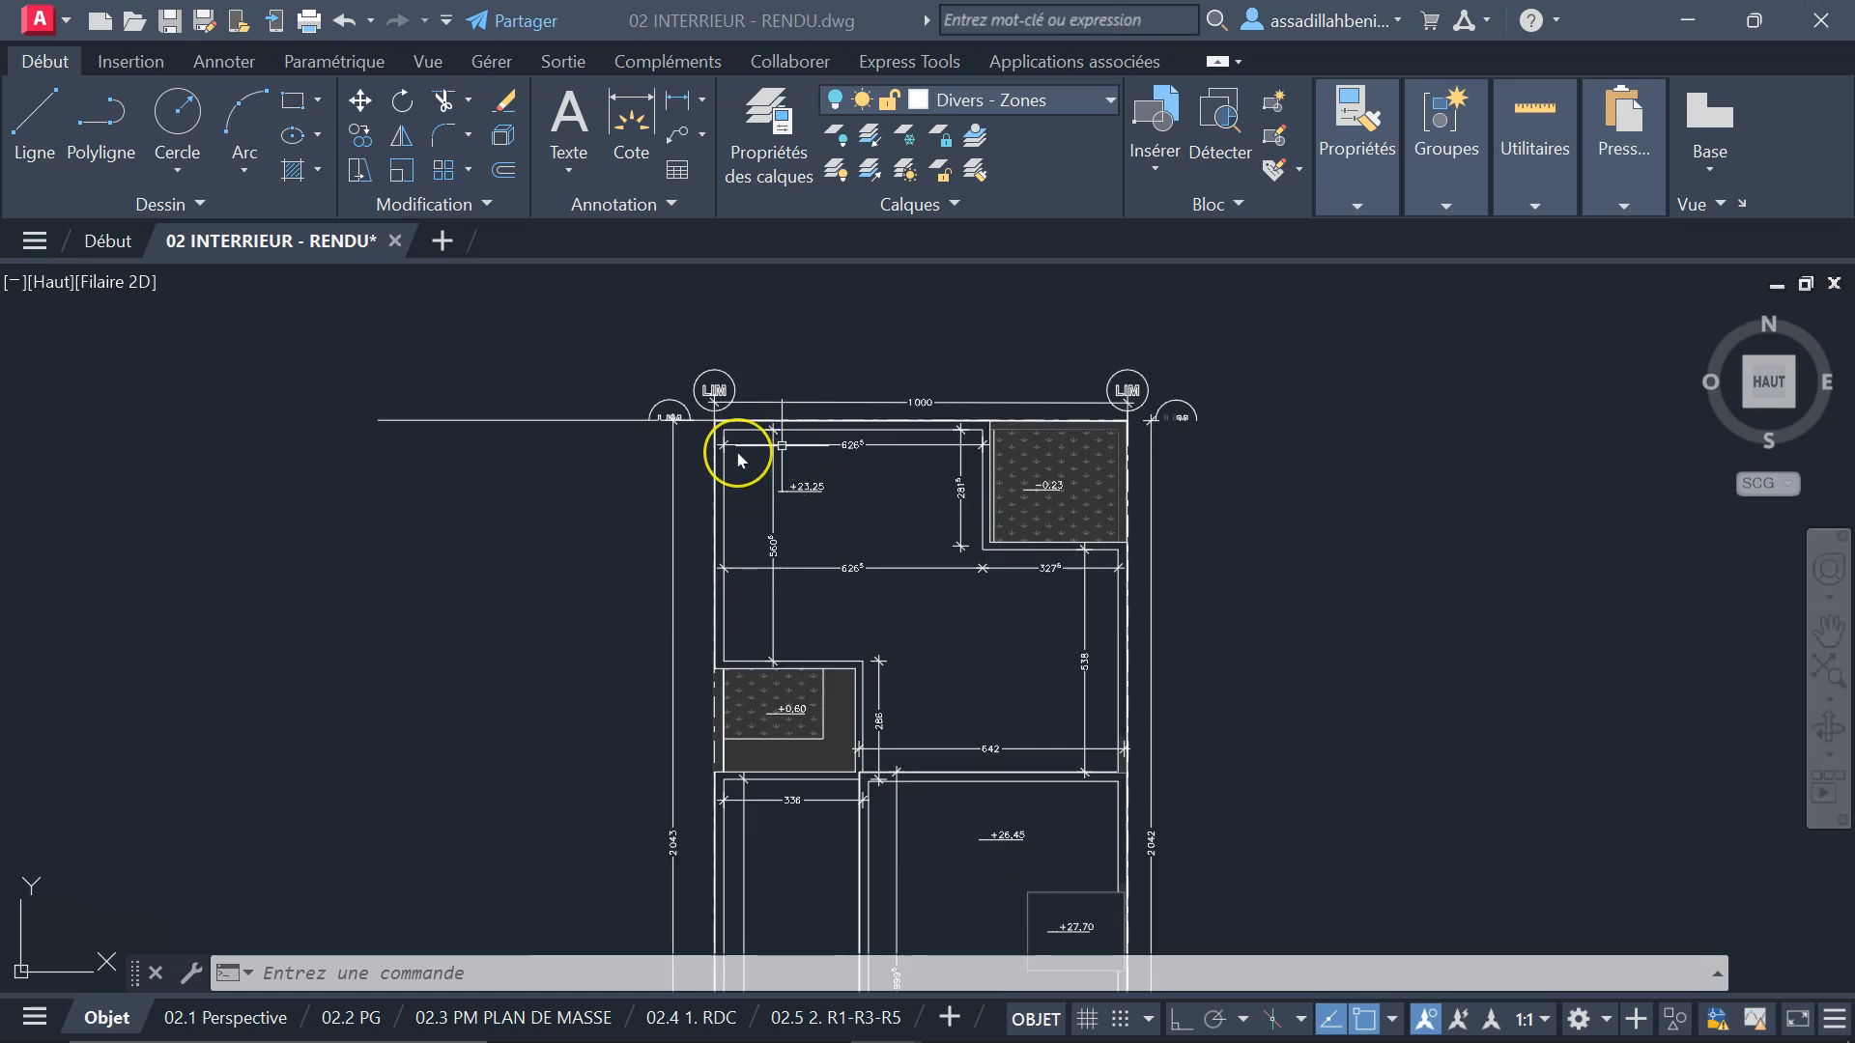
pyautogui.scroll(2, 740, 460)
pyautogui.click(743, 435)
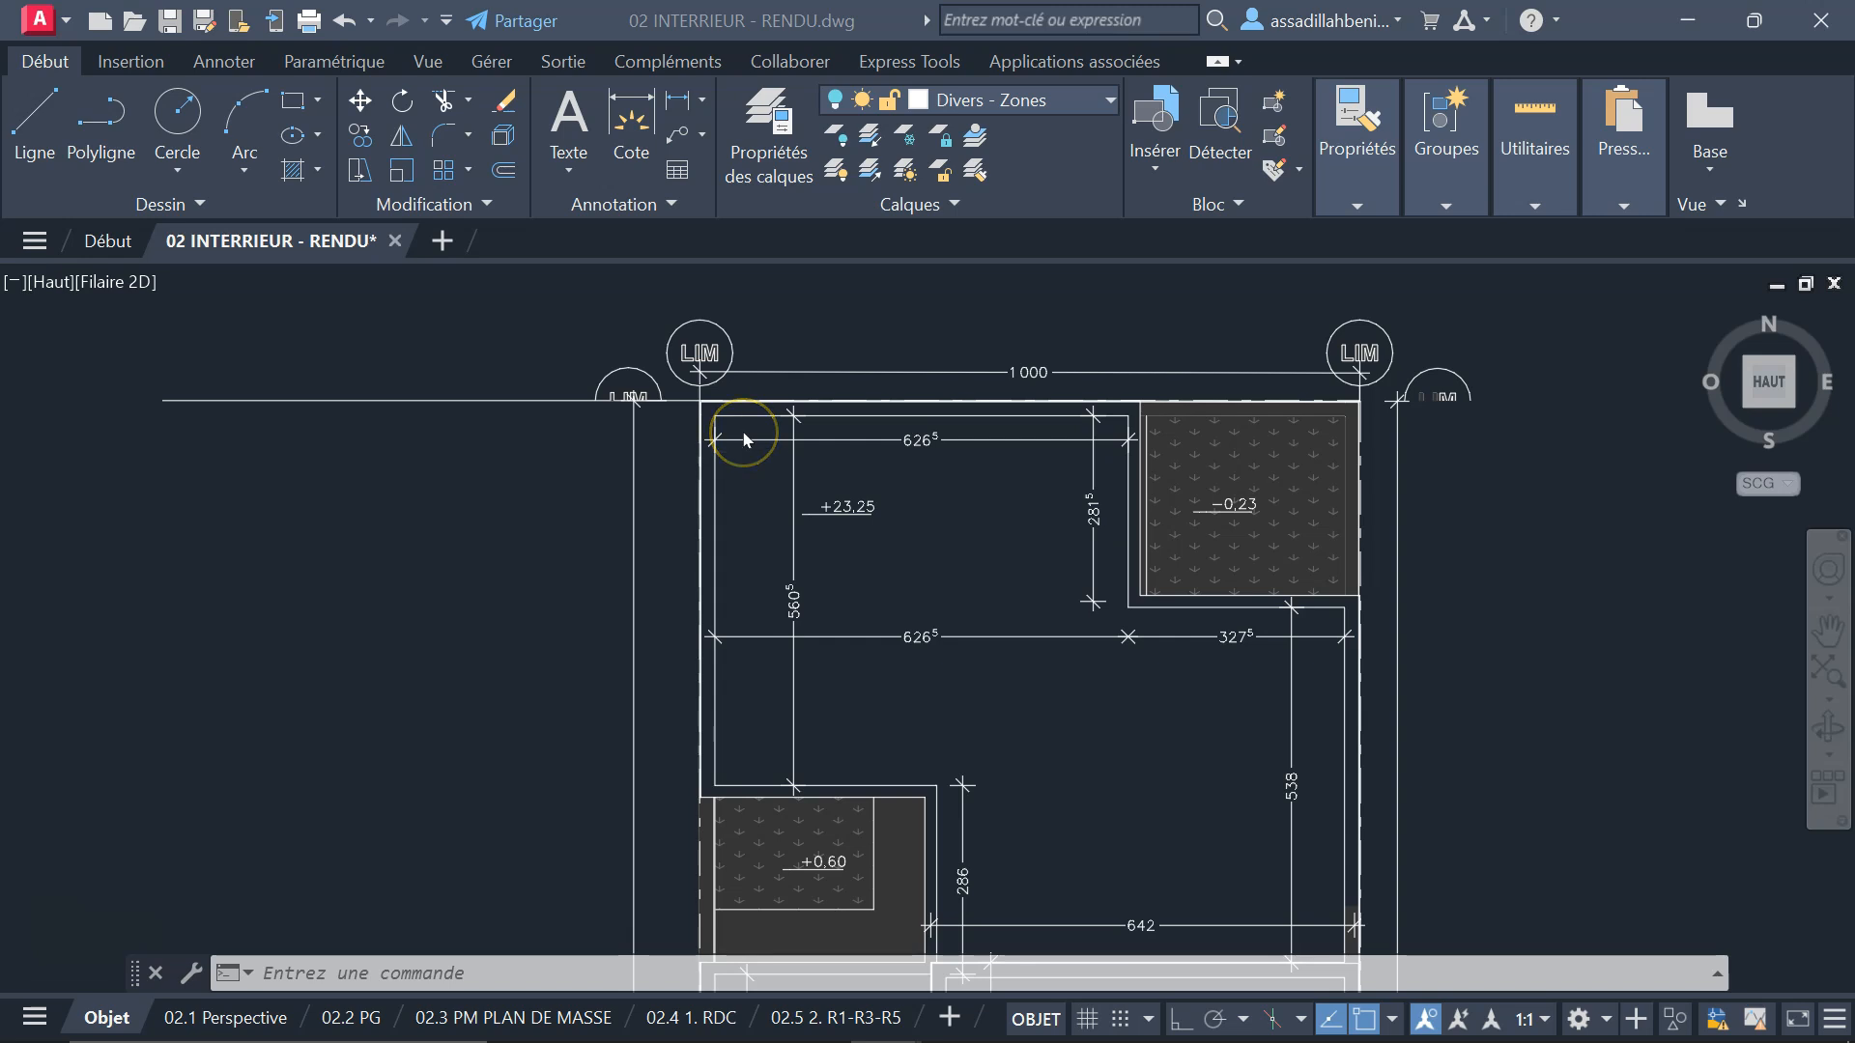
pyautogui.scroll(-4, 745, 440)
pyautogui.scroll(-2, 761, 474)
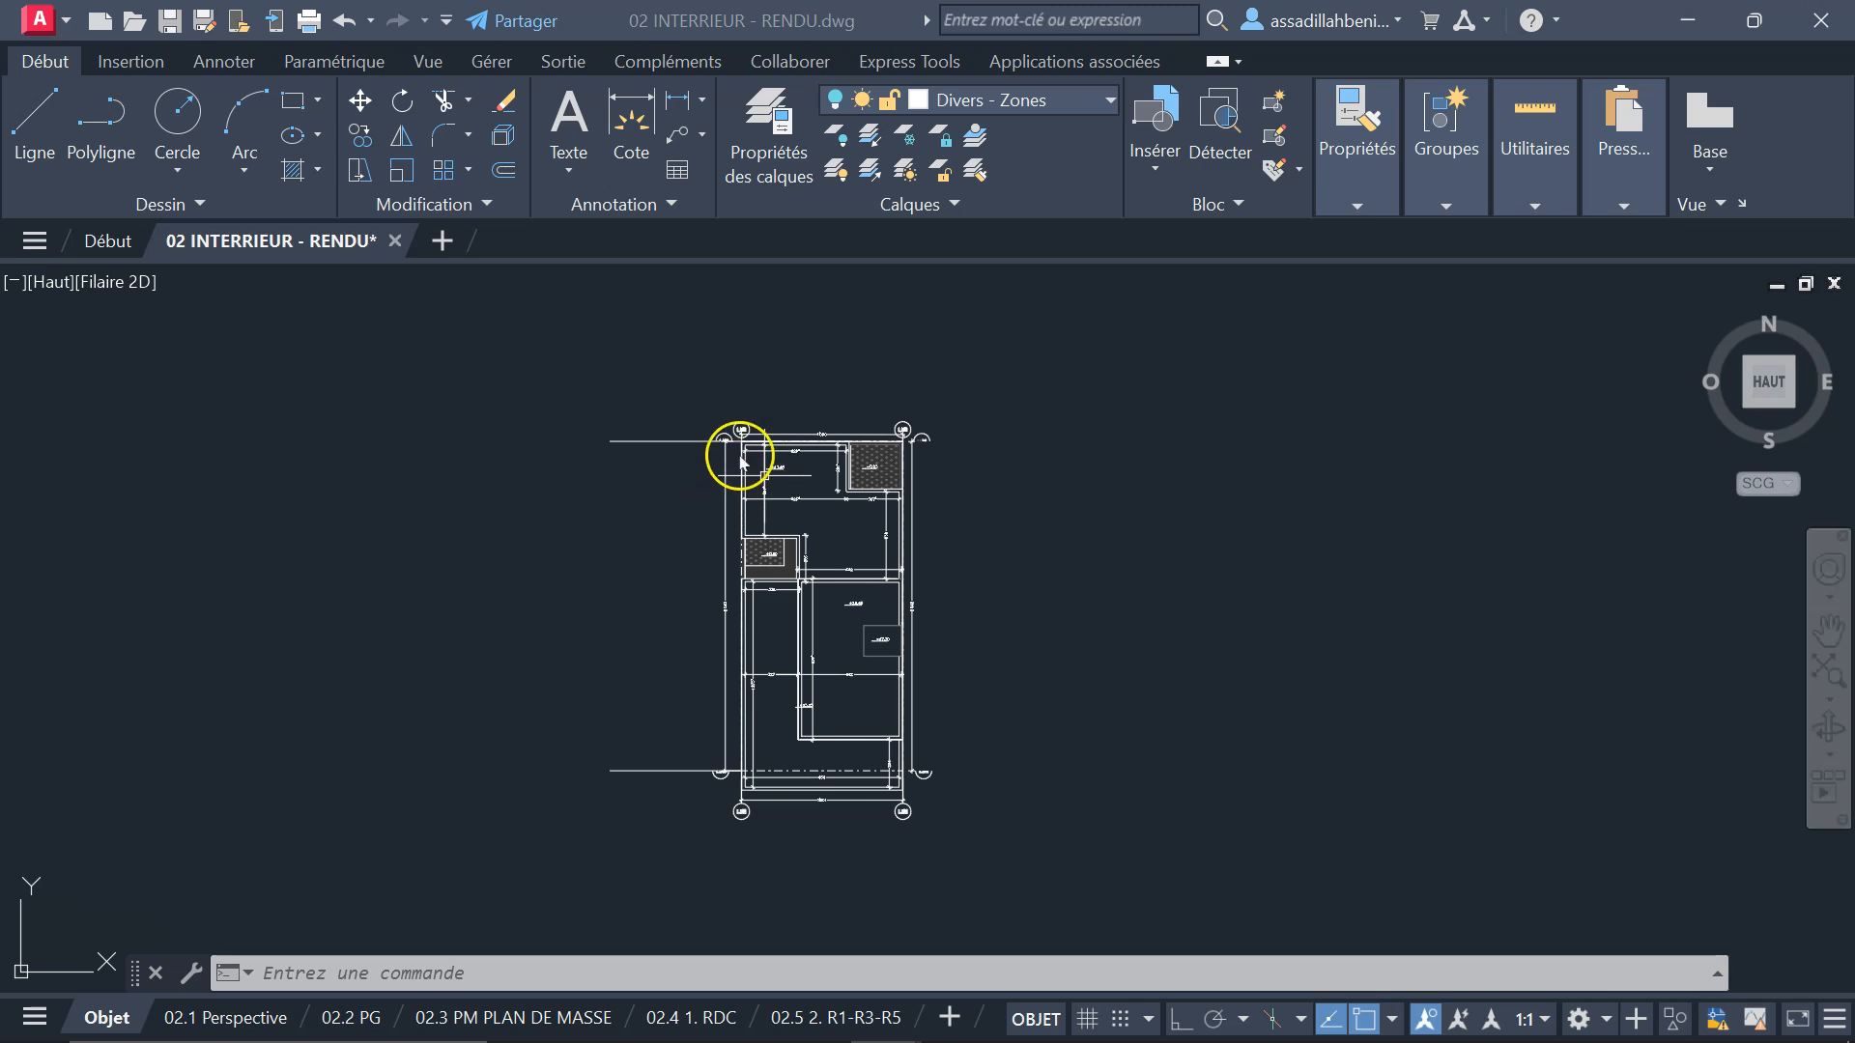
pyautogui.scroll(4, 740, 461)
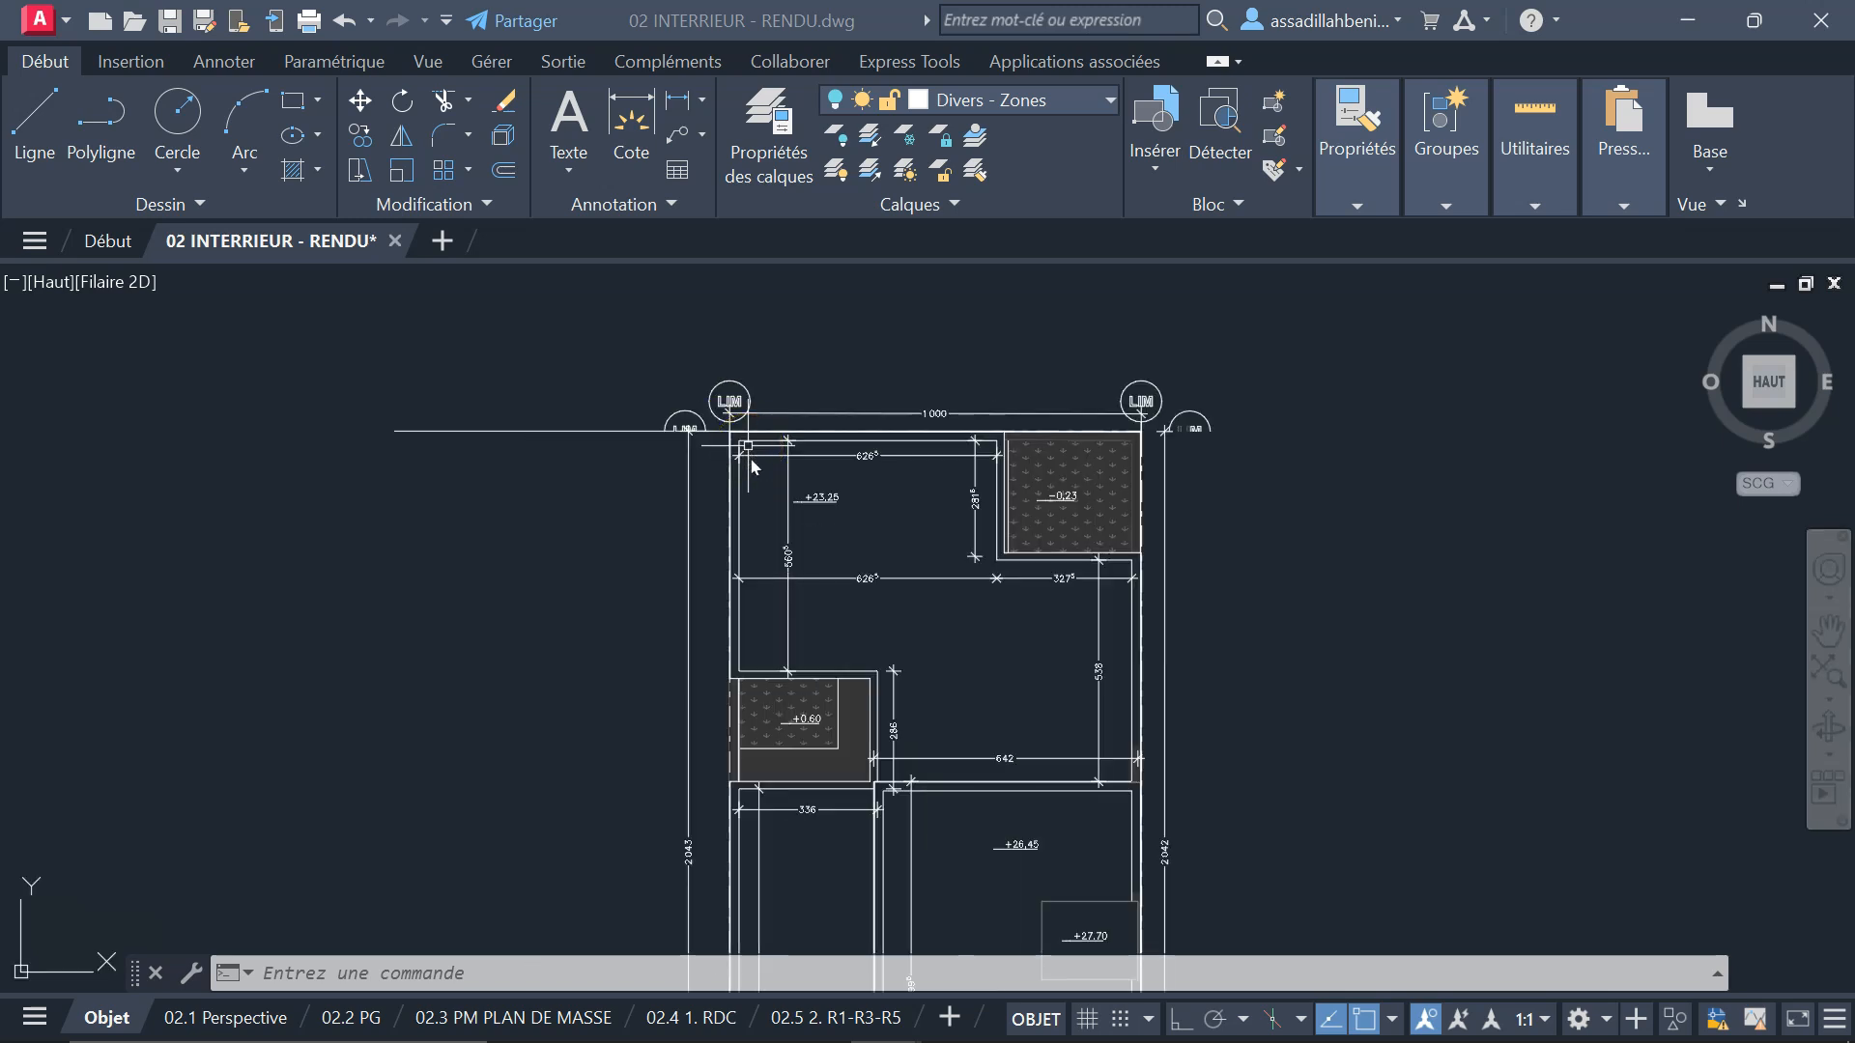